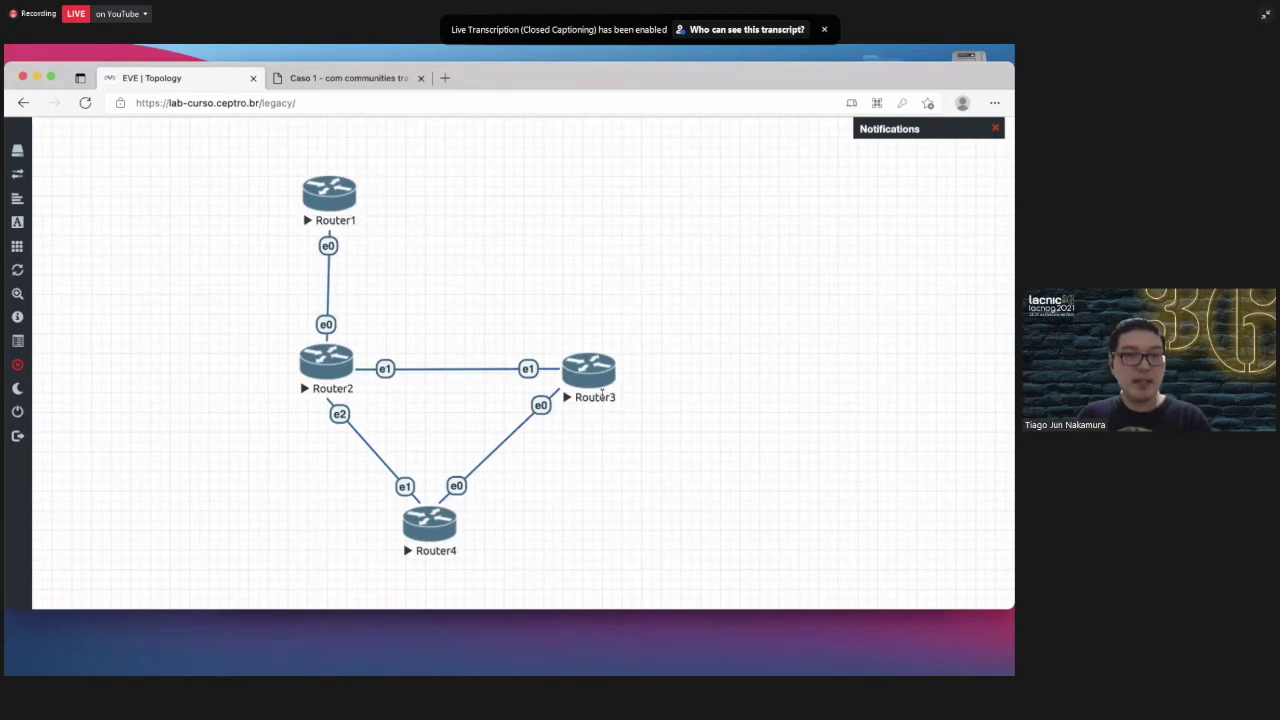
Switch to iTerm, move its window clear of the browser's edge, and open the Router4 session.
mouse_move(700, 668)
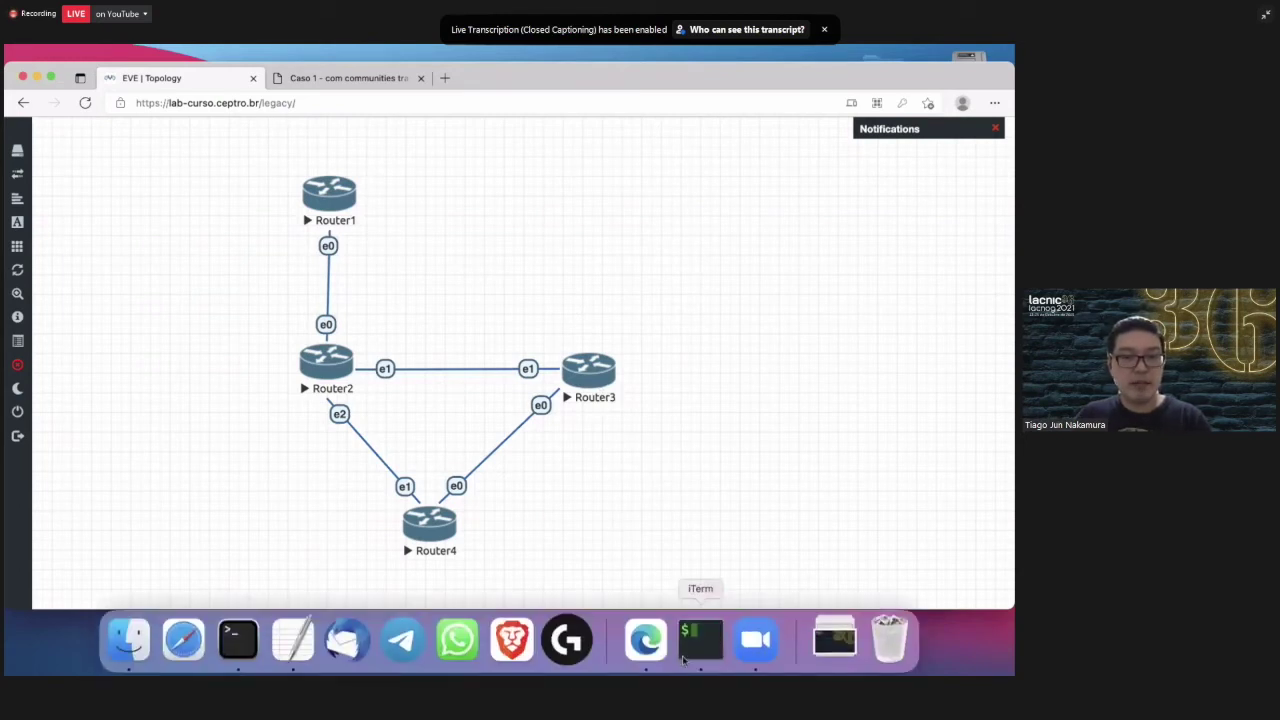
left_click(688, 660)
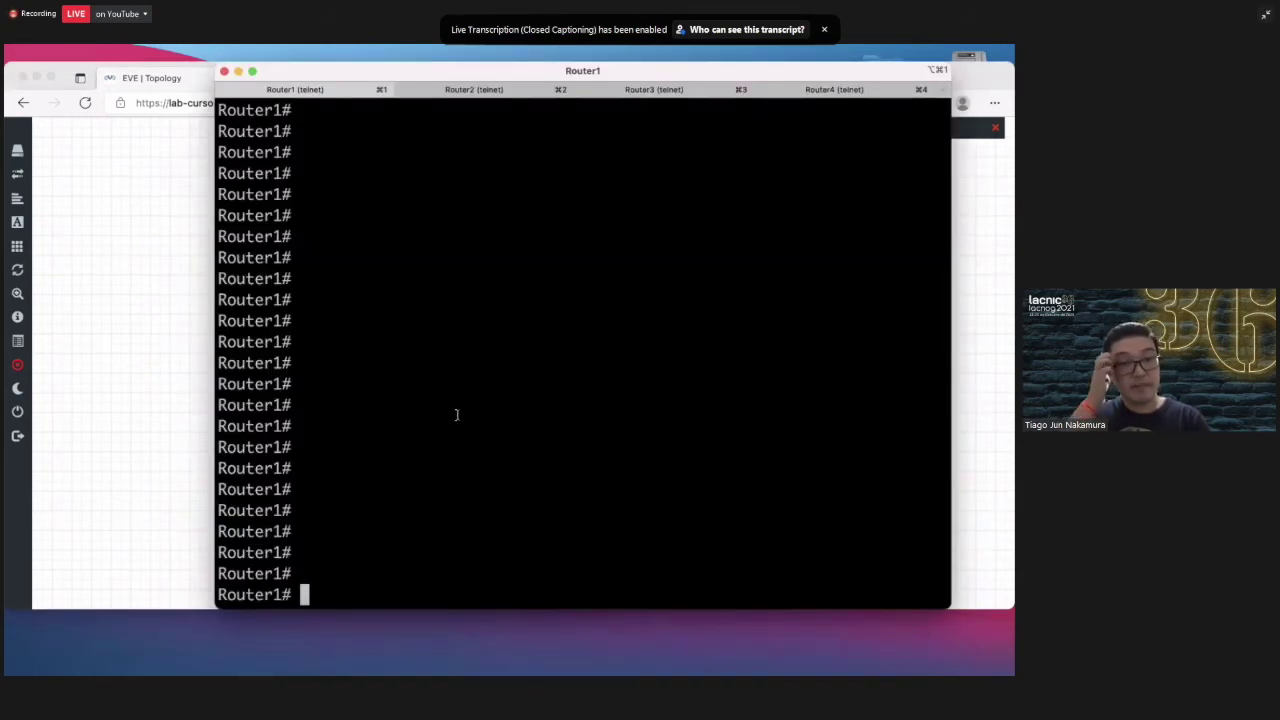
left_click_drag(899, 77, 757, 123)
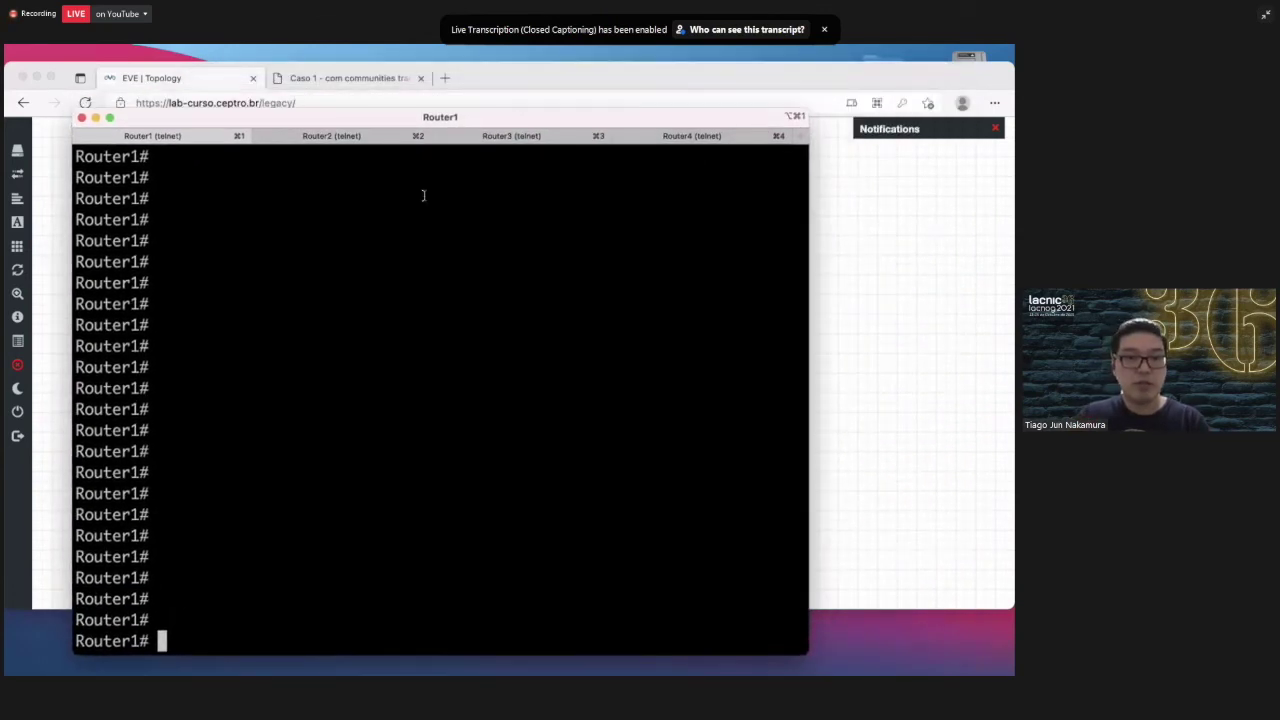
left_click(57, 249)
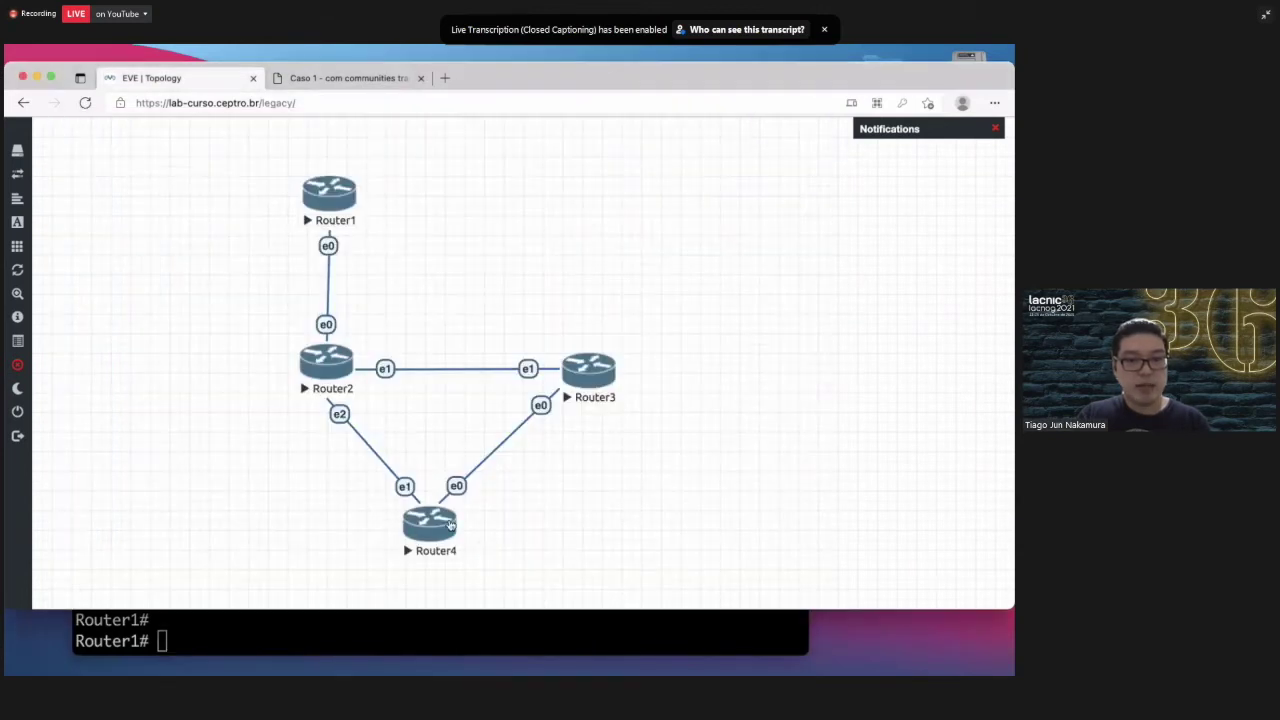
left_click(377, 629)
left_click(661, 137)
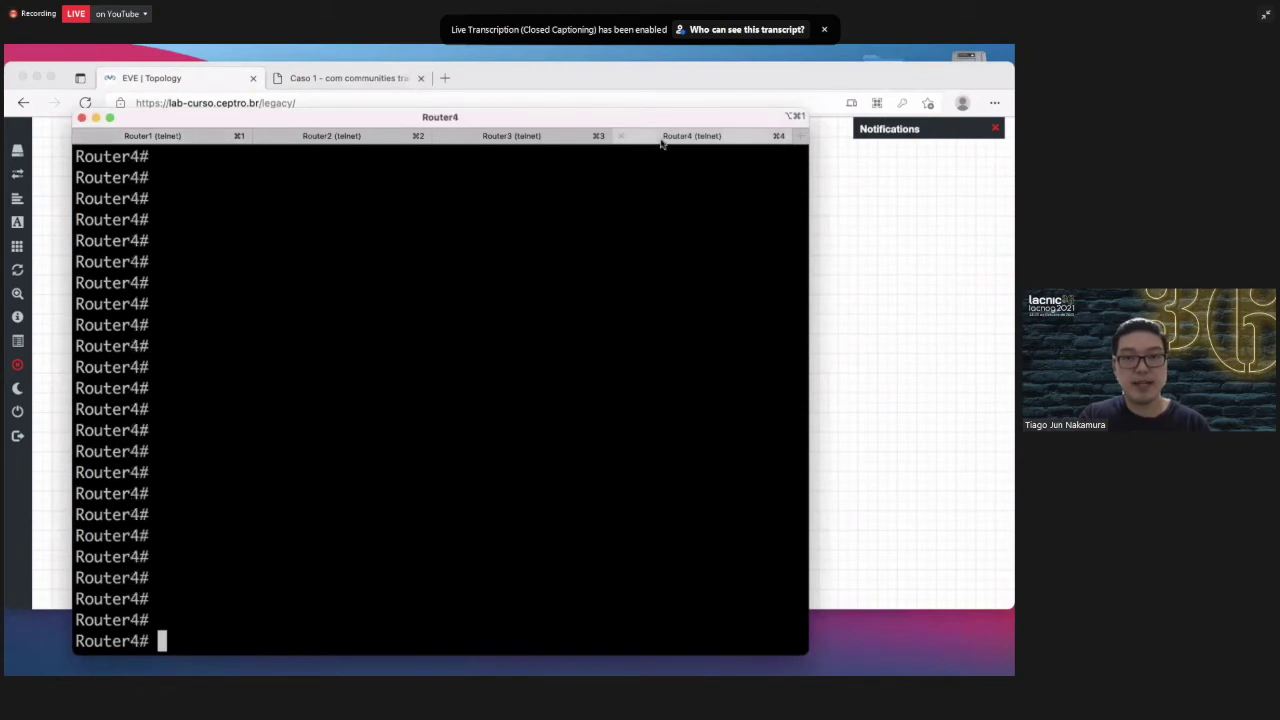
Try to run "show ipv6 summ" on Router4.
type("show ipv6")
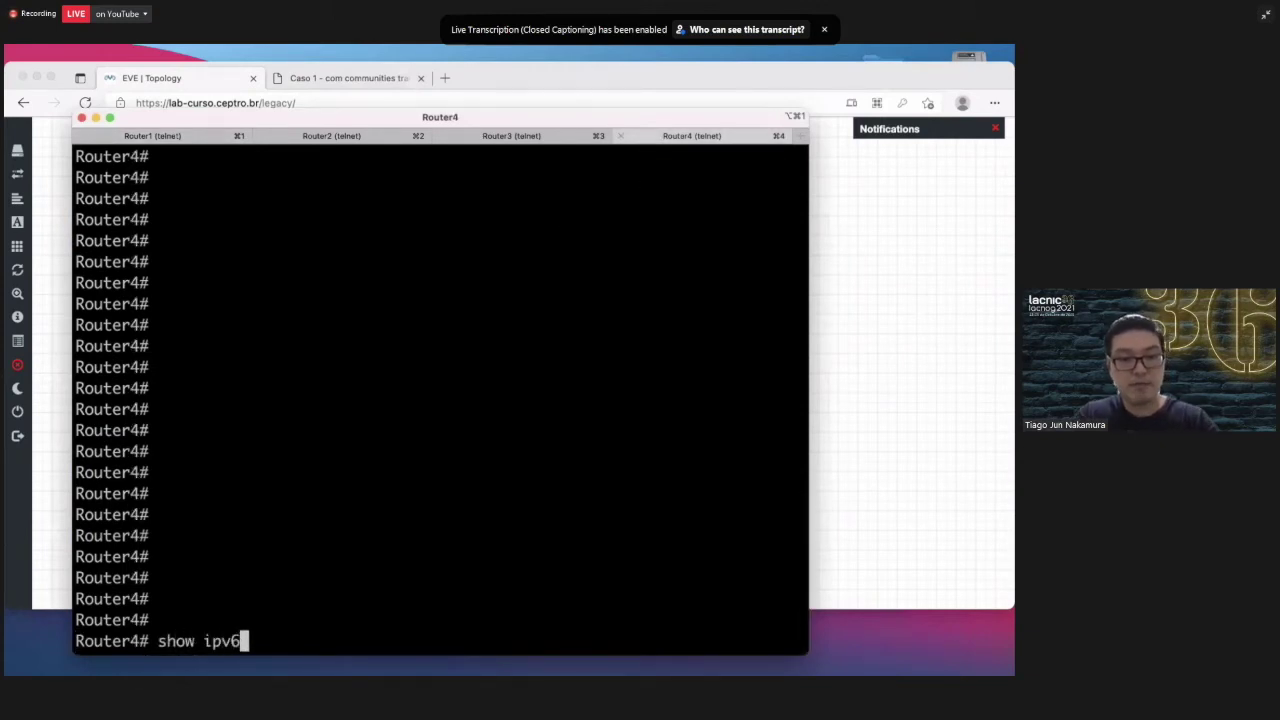
type(" summ")
key("Tab")
key("Return")
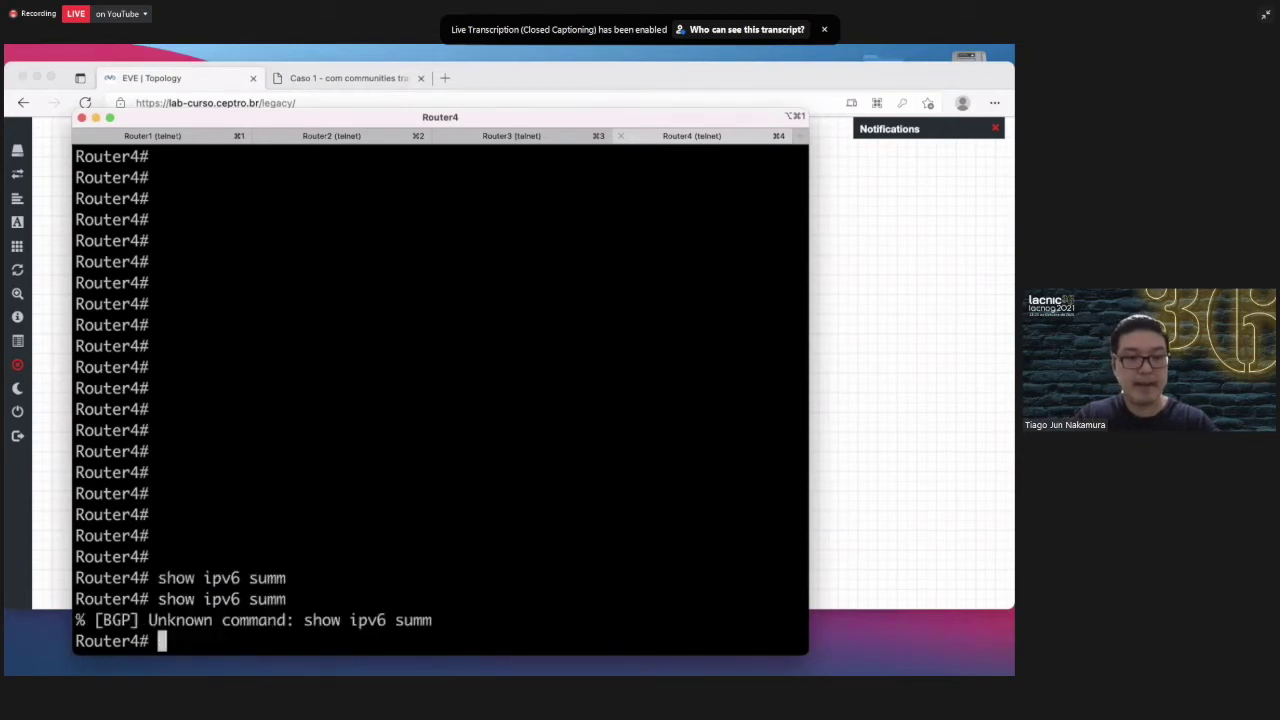
Display Router4's BGP neighbor overview with "show ipv6 bgp summary".
key("Up")
key("BackSpace")
key("BackSpace")
key("BackSpace")
key("BackSpace")
type("bgp summ")
key("Tab")
key("Return")
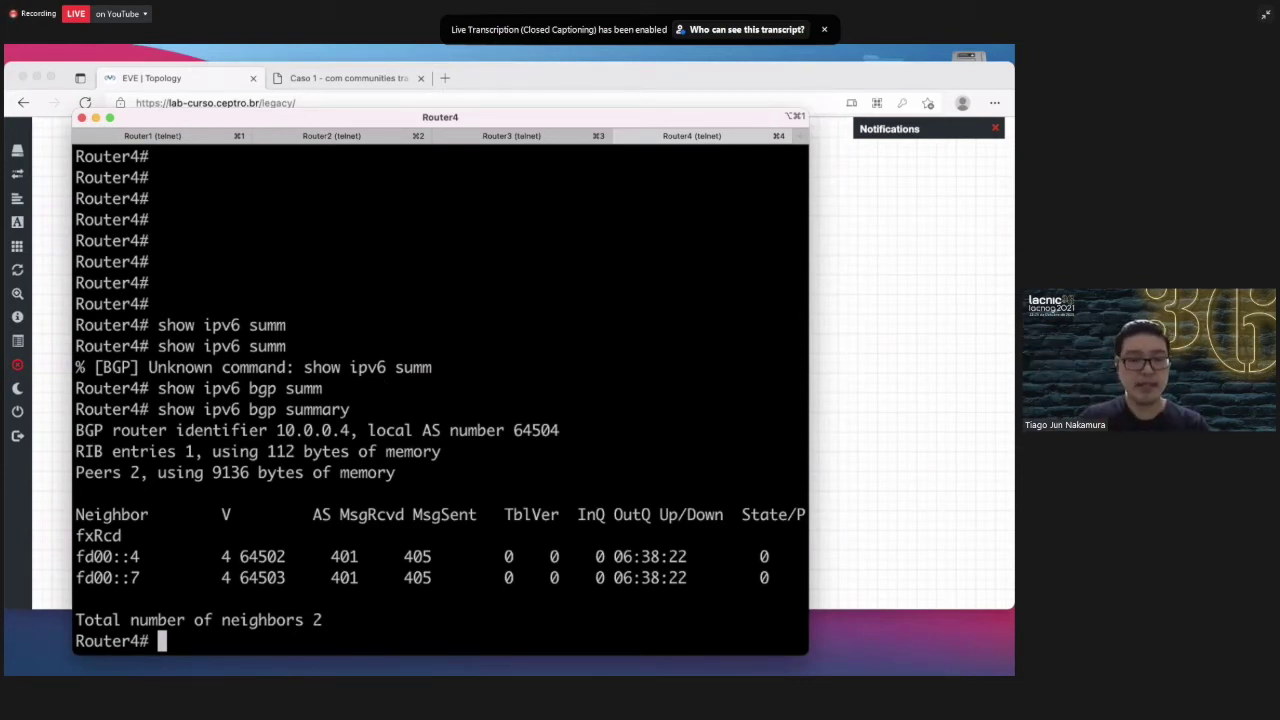
List the routes Router4 advertises to its first neighbor with "show ipv6 bgp neighbors fd00::4 advertised-routes" and highlight the advertised prefix.
key("Up")
key("BackSpace")
key("BackSpace")
key("BackSpace")
key("BackSpace")
key("BackSpace")
key("BackSpace")
key("BackSpace")
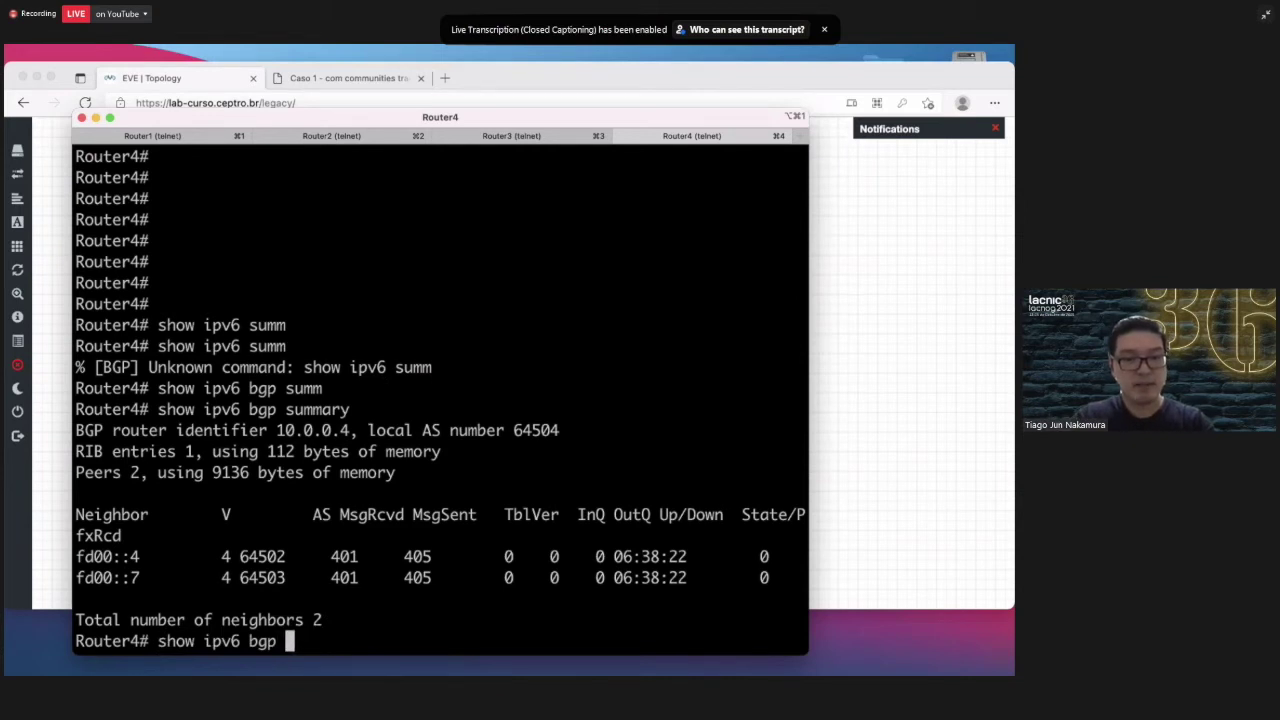
type("nei")
key("Tab")
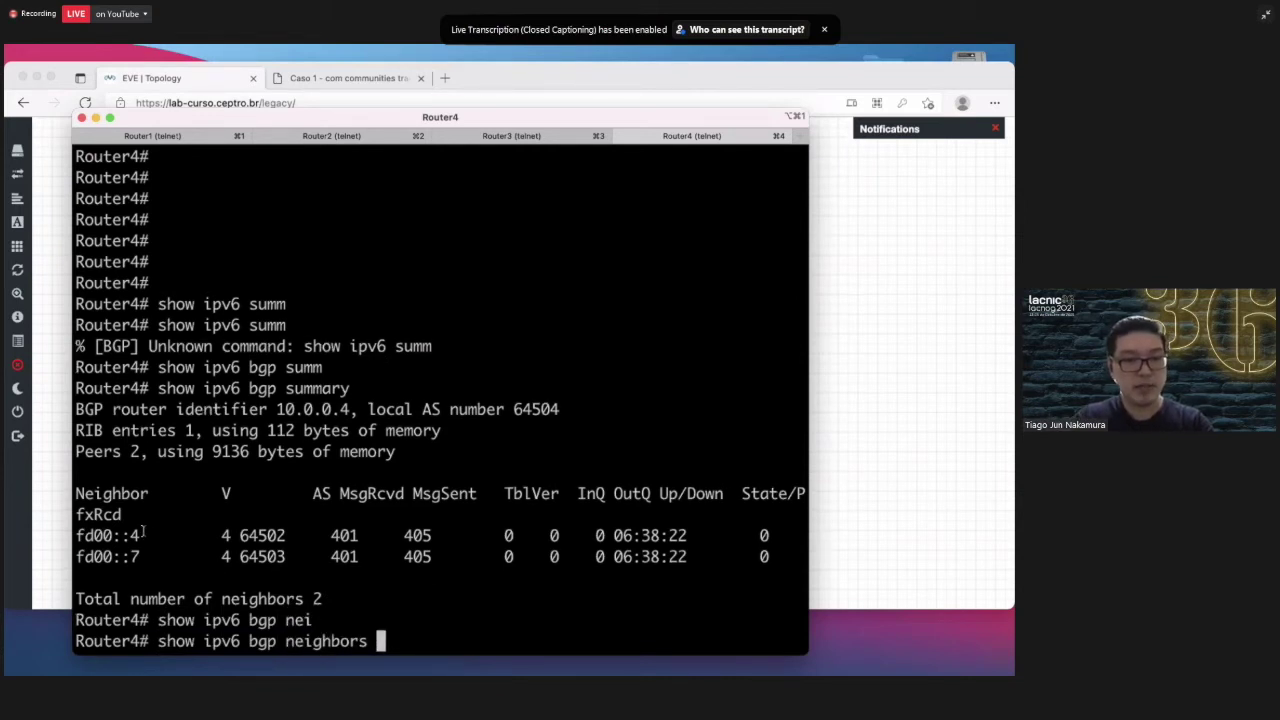
left_click_drag(142, 536, 76, 537)
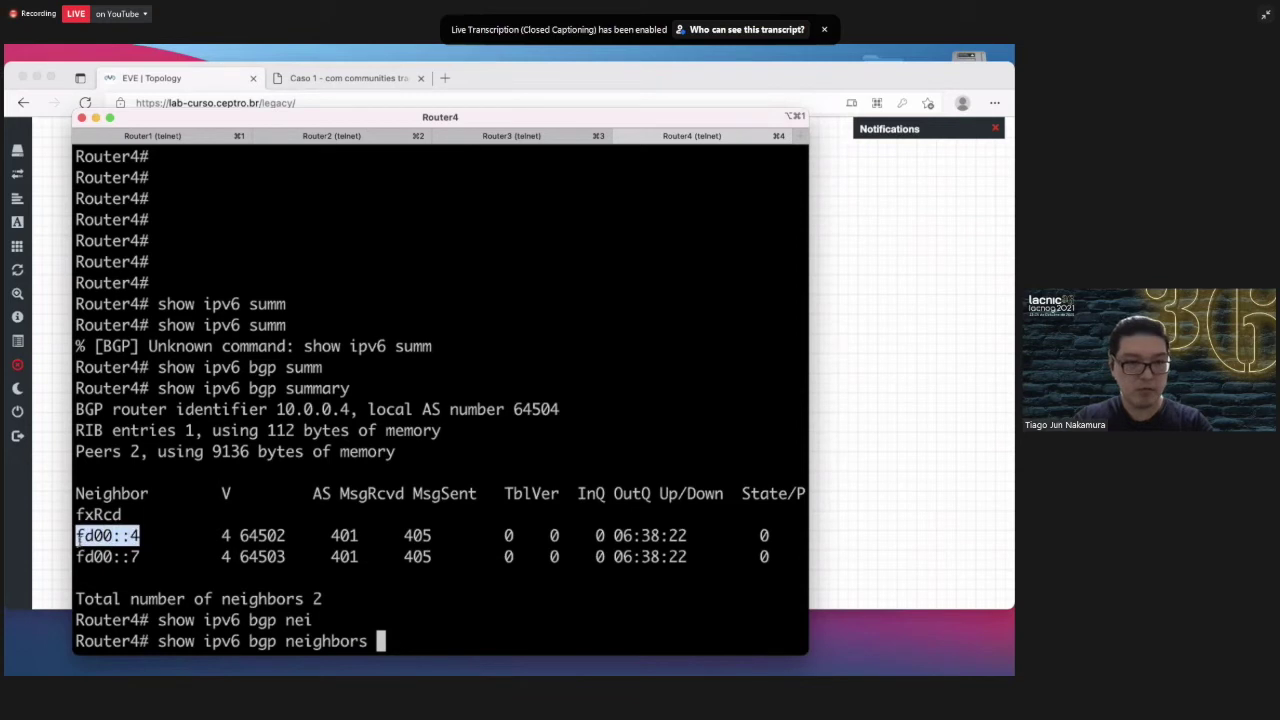
type("fd00::4")
type("ad")
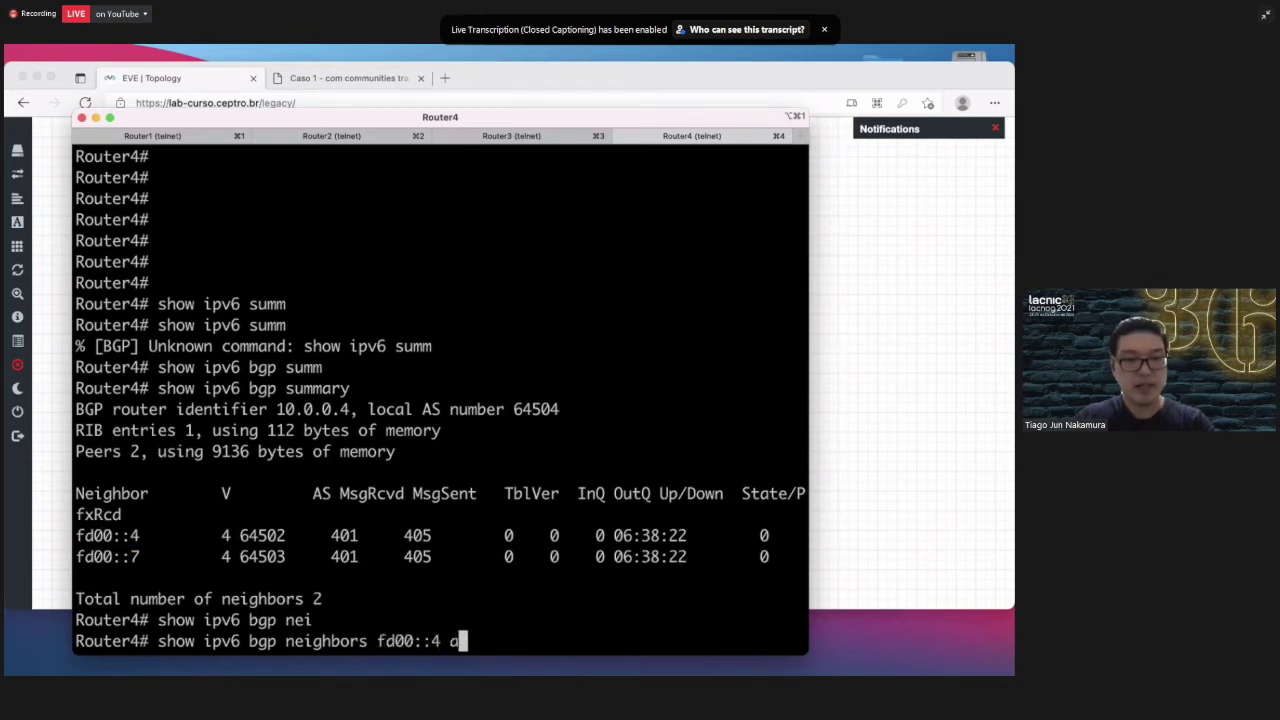
key("Tab")
key("Return")
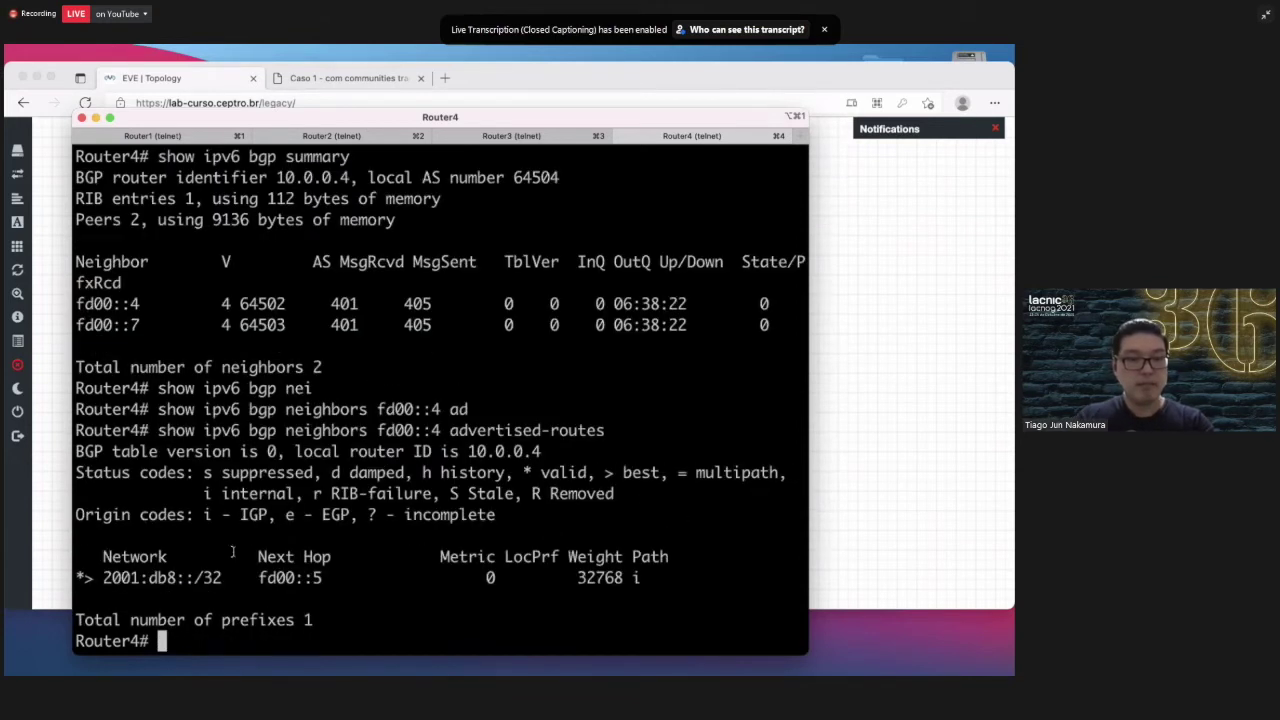
left_click_drag(101, 577, 222, 577)
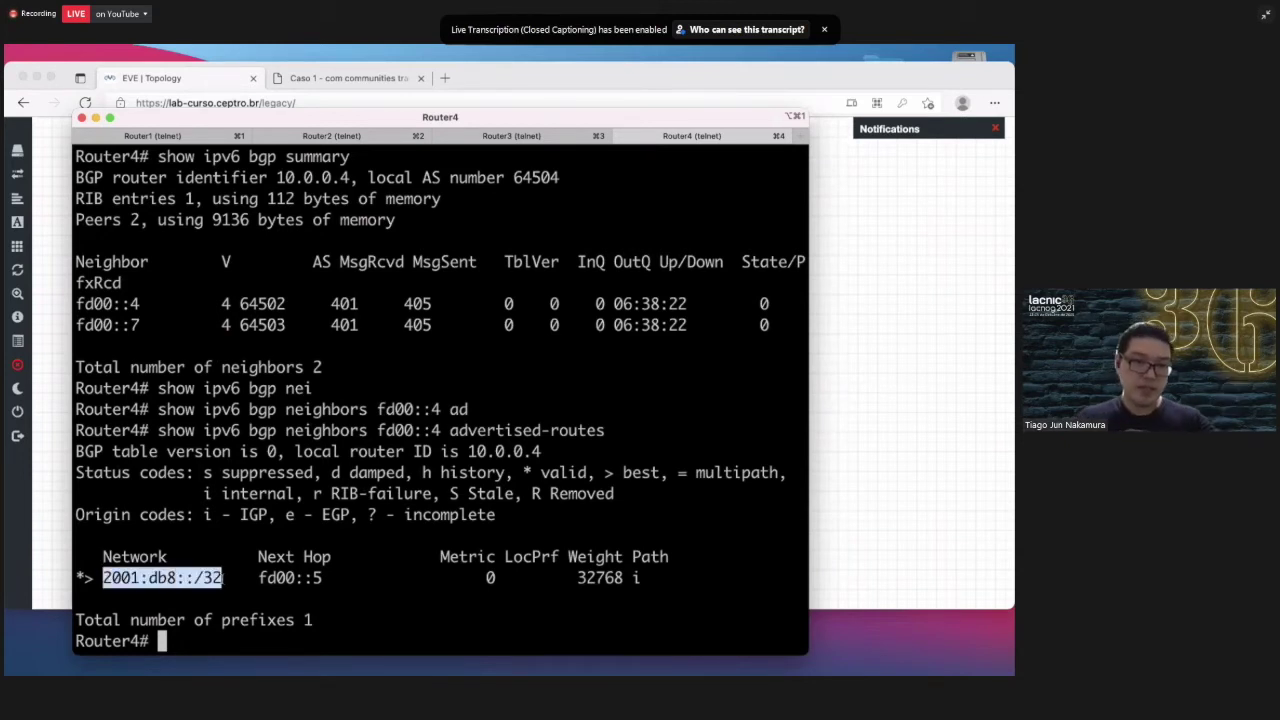
List the routes Router4 advertises to neighbor fd00::7 with "show ipv6 bgp neighbors fd00::7 advertised-routes" and highlight the advertised prefix.
key("Up")
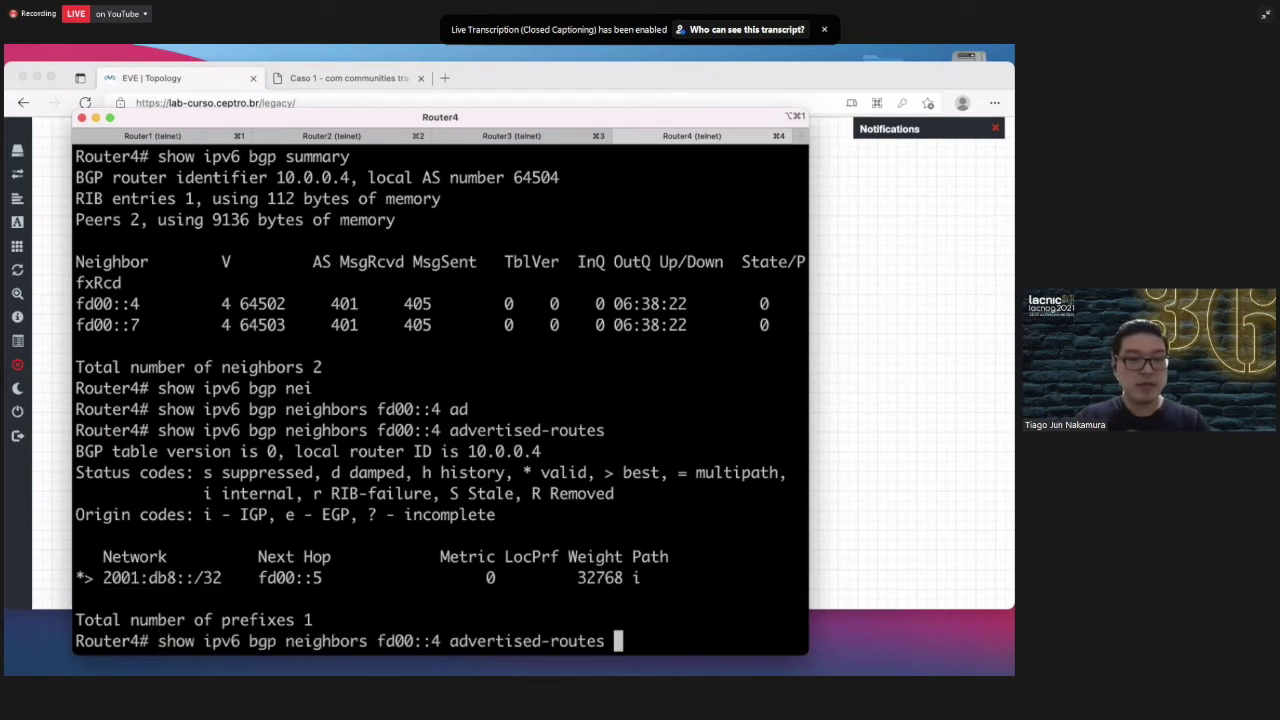
key("Left")
key("Left")
key("Left")
key("Left")
key("Left")
key("Left")
key("Left")
key("Left")
key("Left")
key("Left")
key("Left")
key("Left")
key("Left")
key("Left")
key("Left")
key("Left")
key("Left")
key("Left")
key("Left")
key("Delete")
type("7")
key("Return")
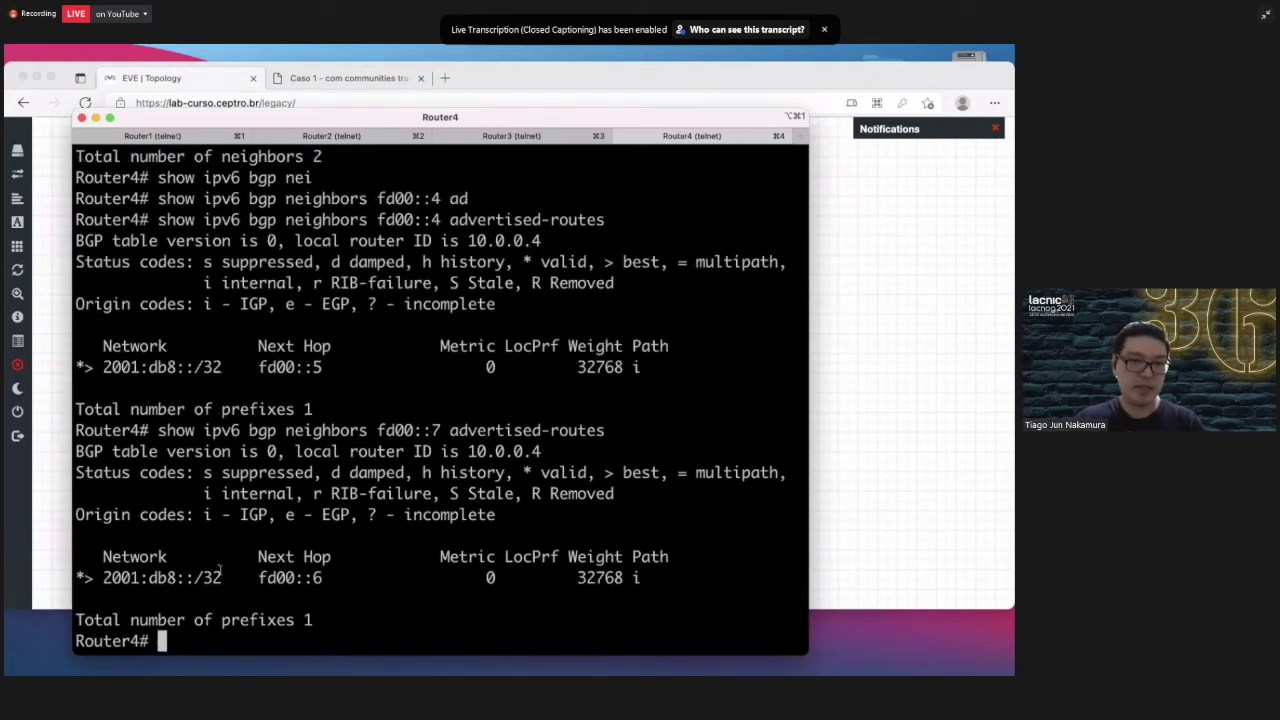
left_click_drag(222, 578, 86, 578)
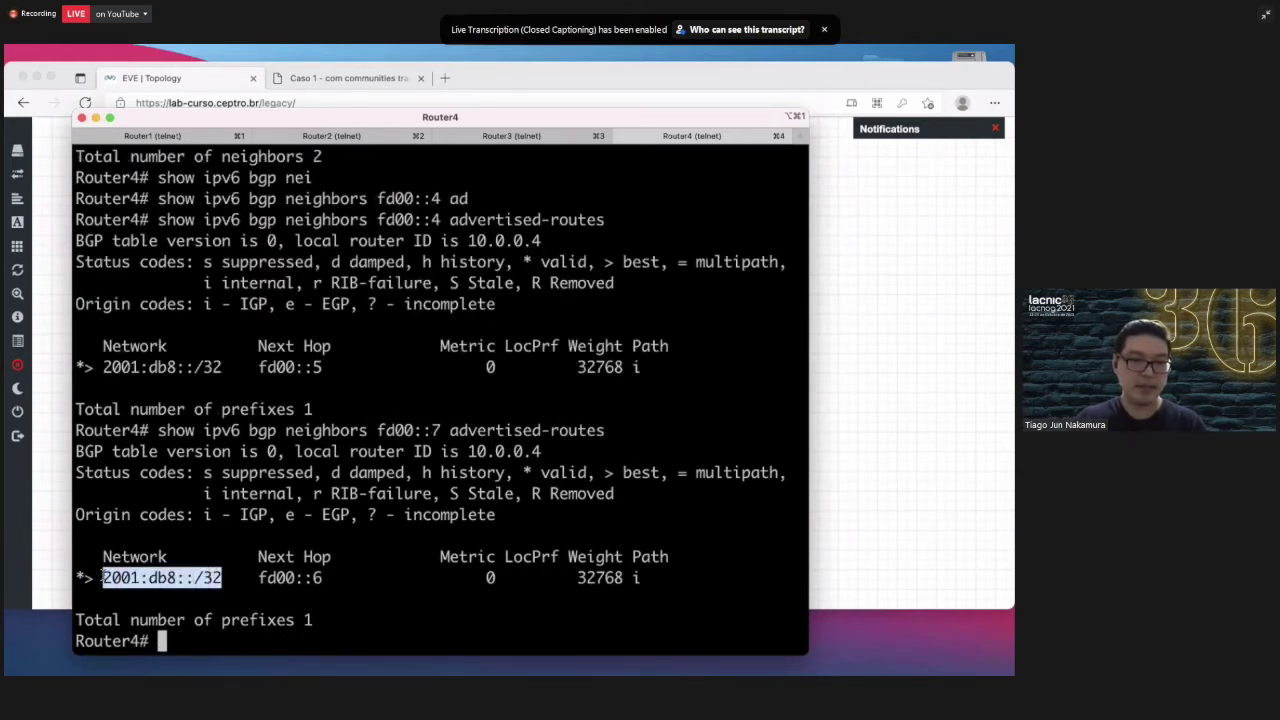
Check the topology diagram, then display Router1's BGP neighbor overview with "show ipv6 bgp summary".
left_click(55, 447)
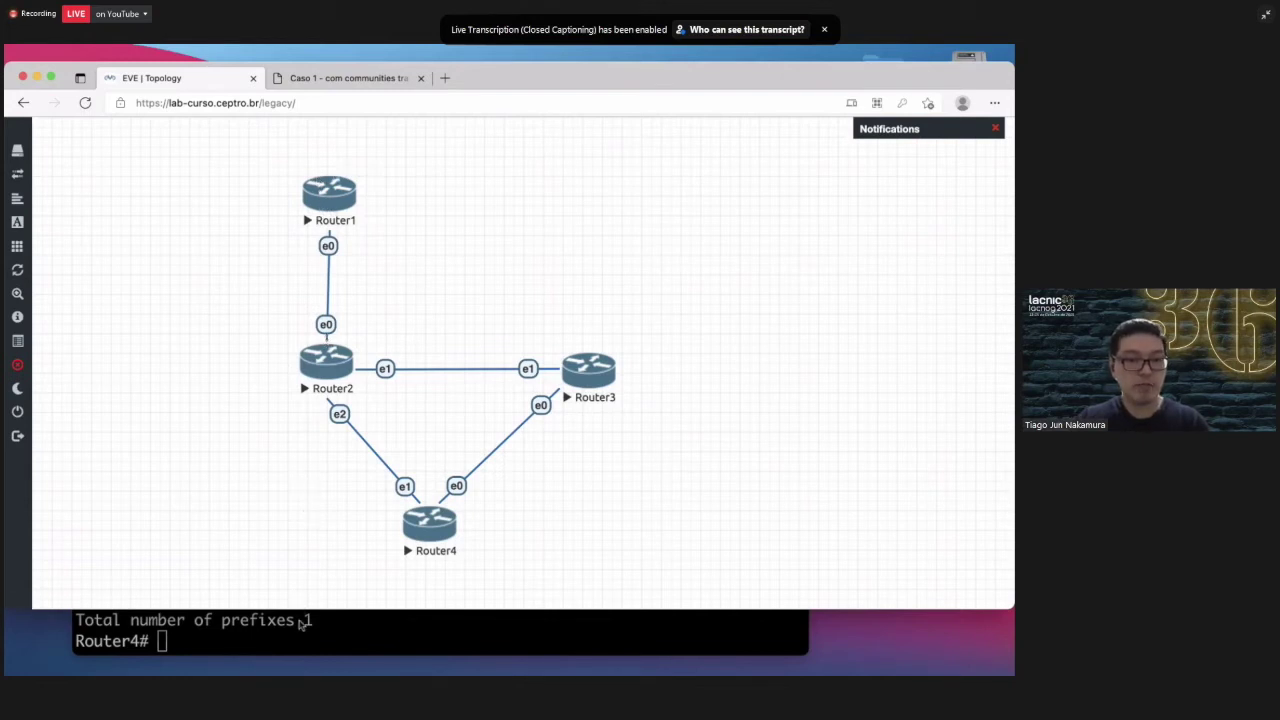
left_click(297, 620)
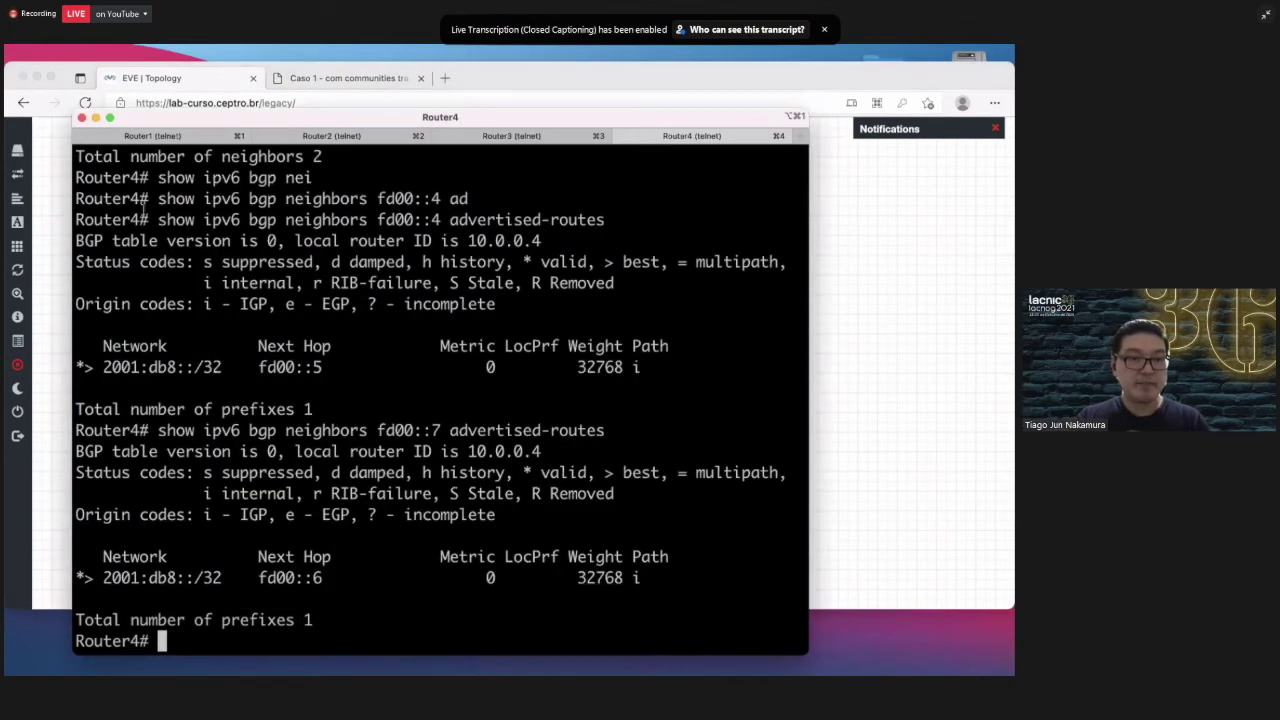
left_click(145, 136)
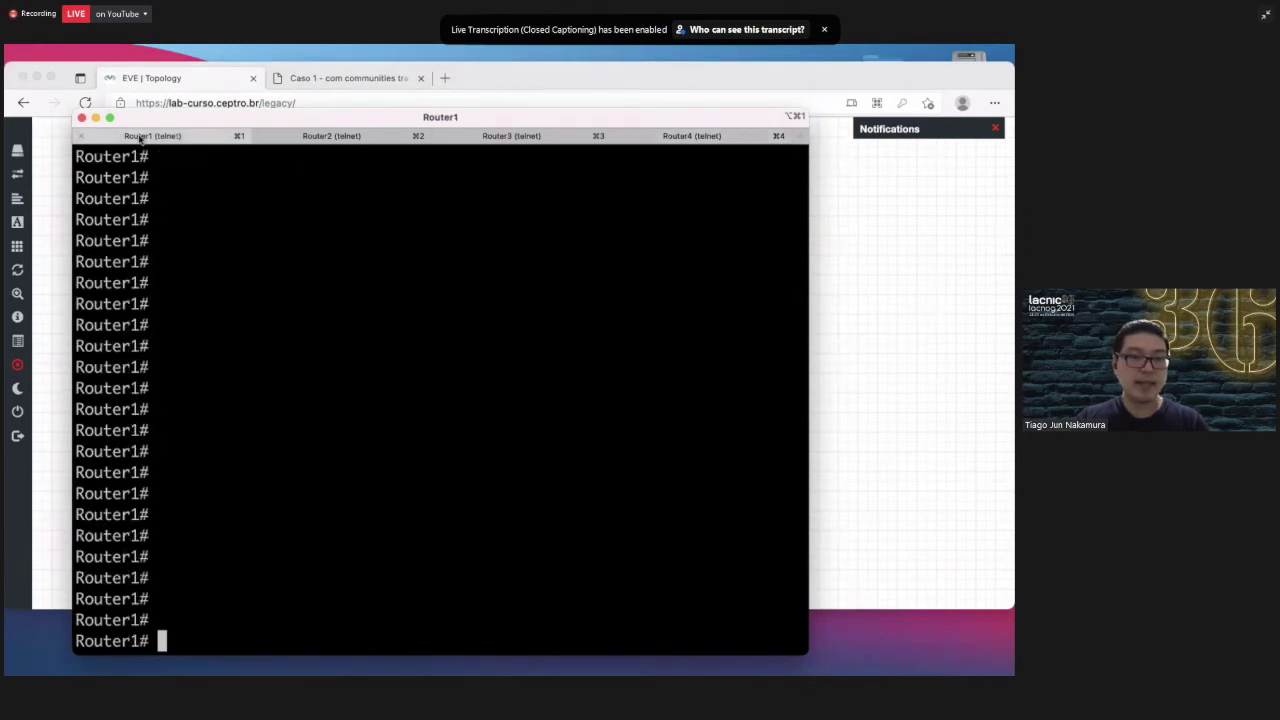
type("show ipv6 bgp summ")
key("Return")
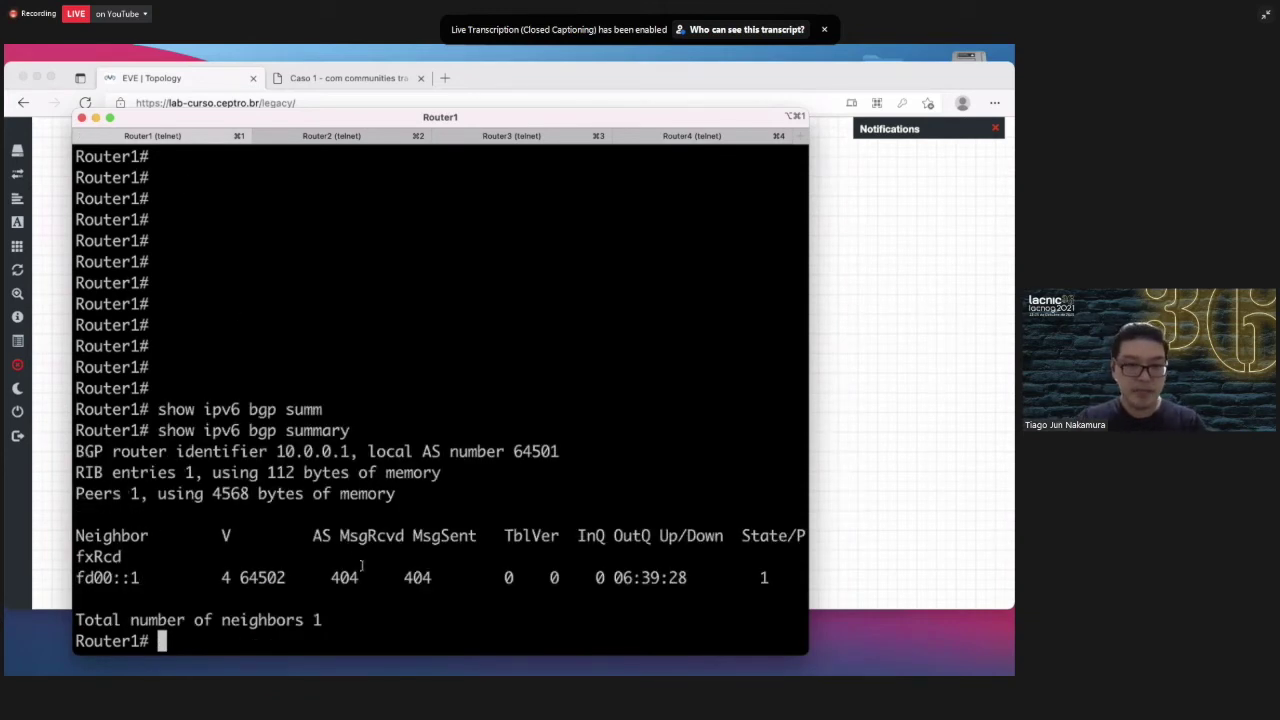
Display Router1's IPv6 BGP table with "show ipv6 bgp", after adding three blank prompt lines.
key("Return")
key("Return")
key("Return")
key("Up")
key("BackSpace")
key("BackSpace")
key("BackSpace")
key("BackSpace")
key("BackSpace")
key("BackSpace")
key("BackSpace")
key("BackSpace")
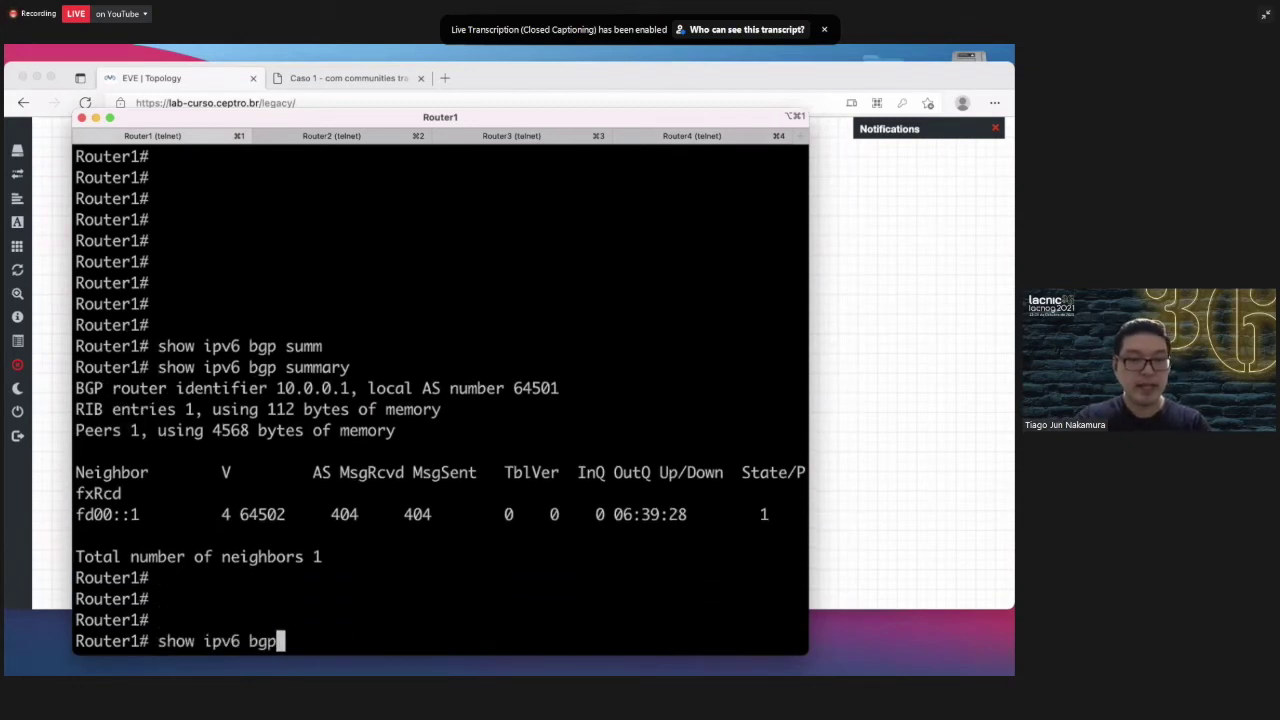
key("Return")
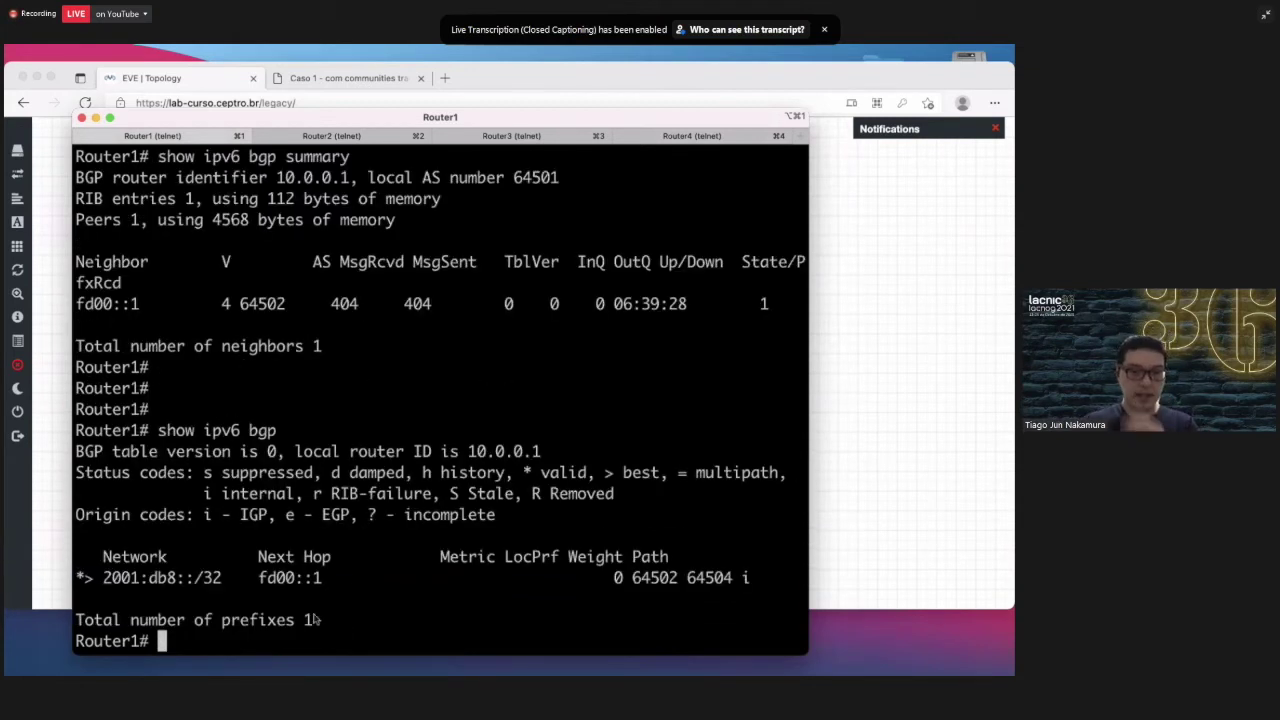
Examine the prefix, next hop and each AS number in the path of the route in Router1's BGP table.
triple_click(101, 577)
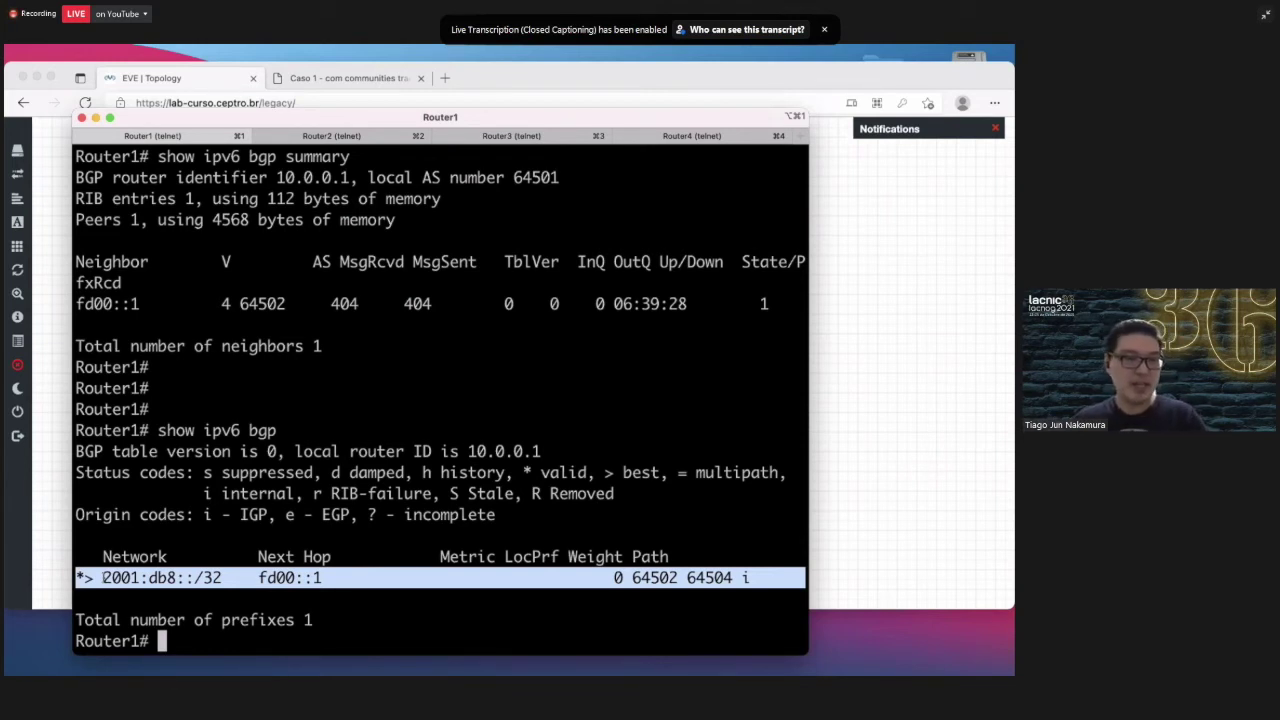
left_click(103, 577)
triple_click(103, 577)
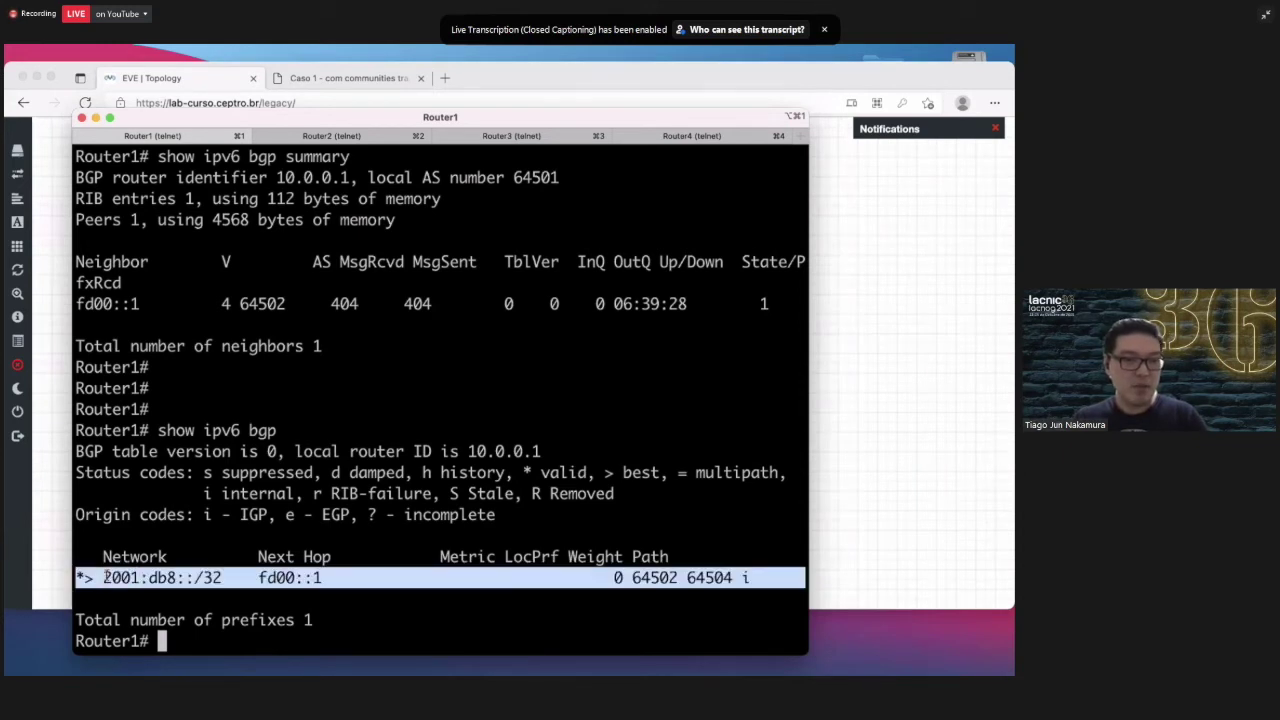
double_click(104, 577)
triple_click(104, 577)
double_click(280, 577)
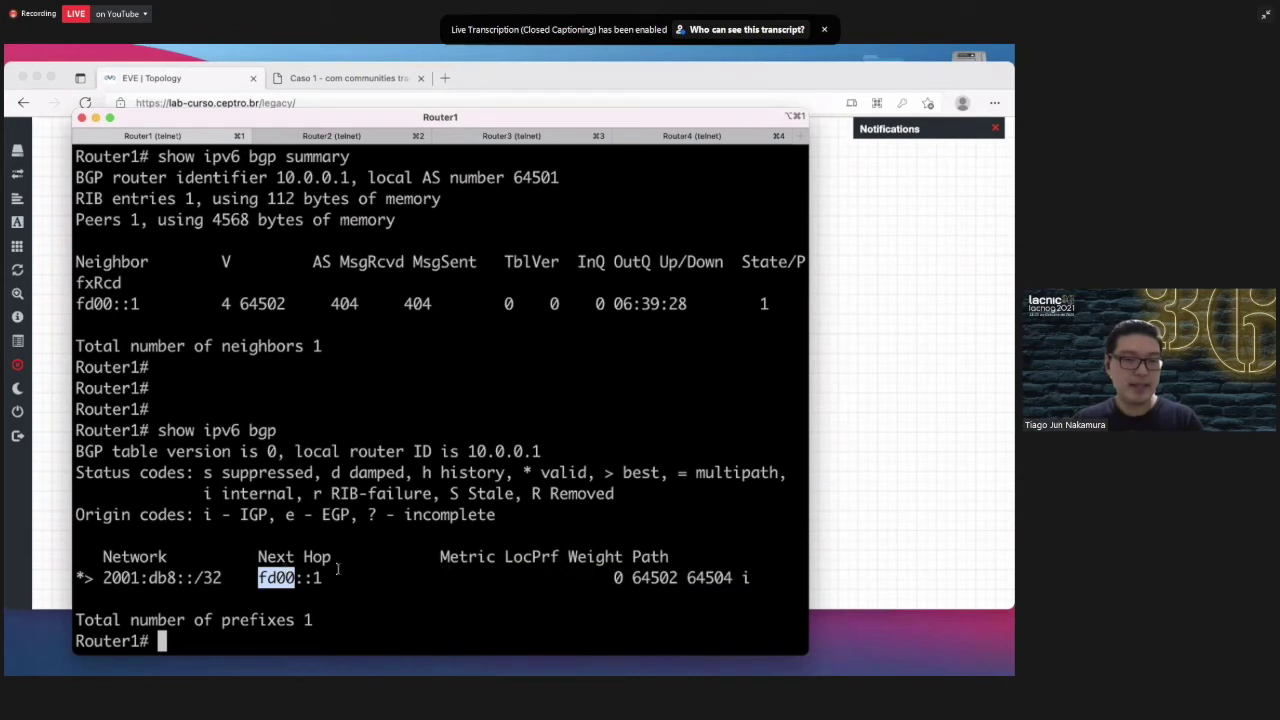
left_click_drag(443, 577, 735, 577)
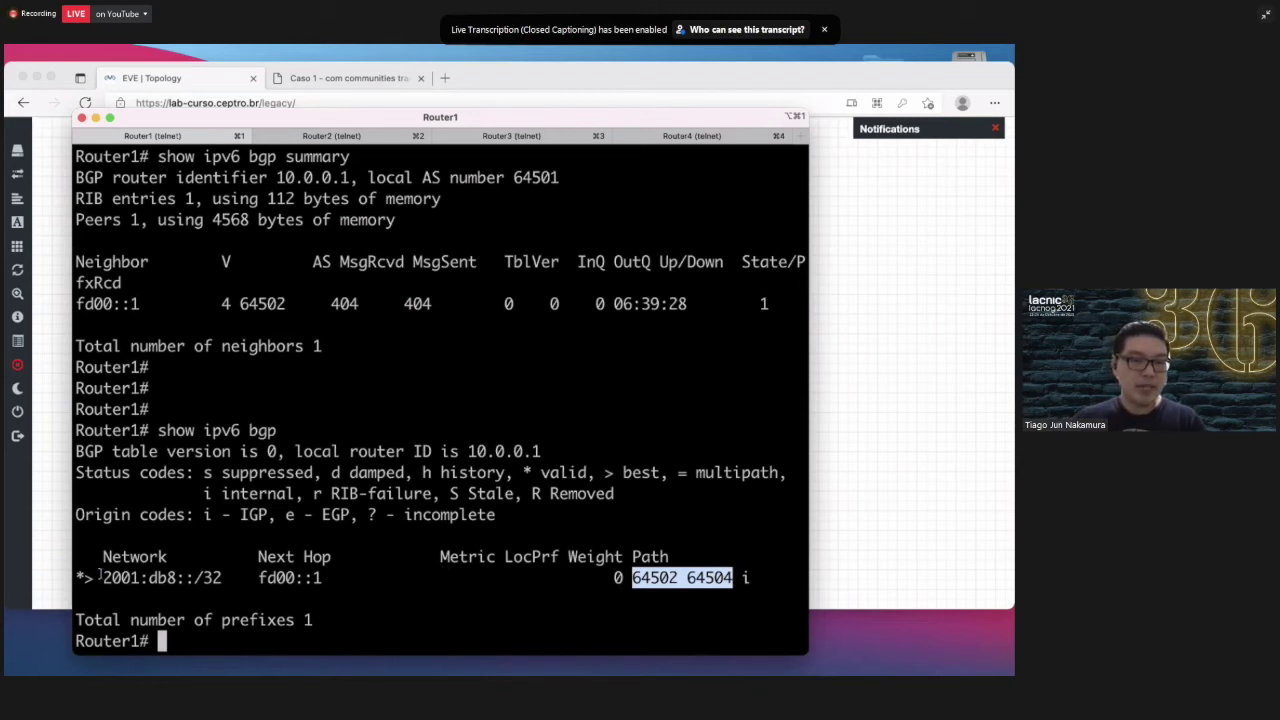
left_click_drag(103, 577, 222, 590)
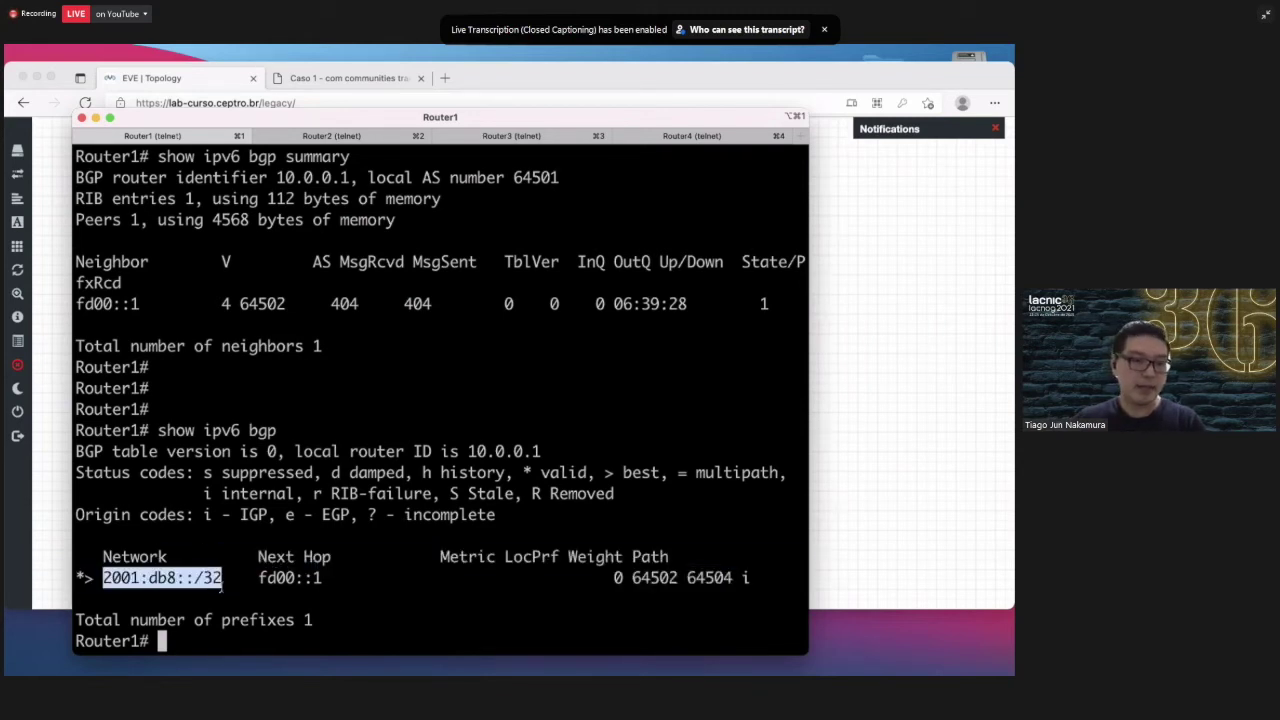
left_click_drag(259, 577, 322, 577)
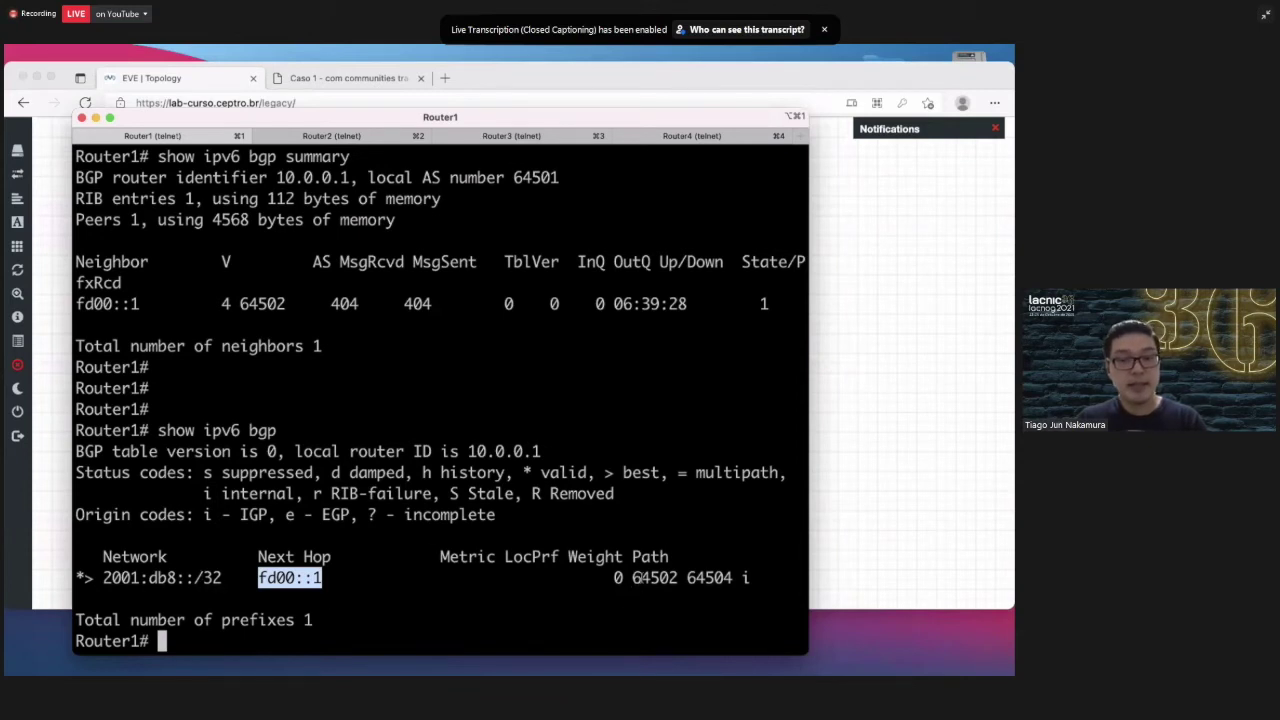
left_click(631, 574)
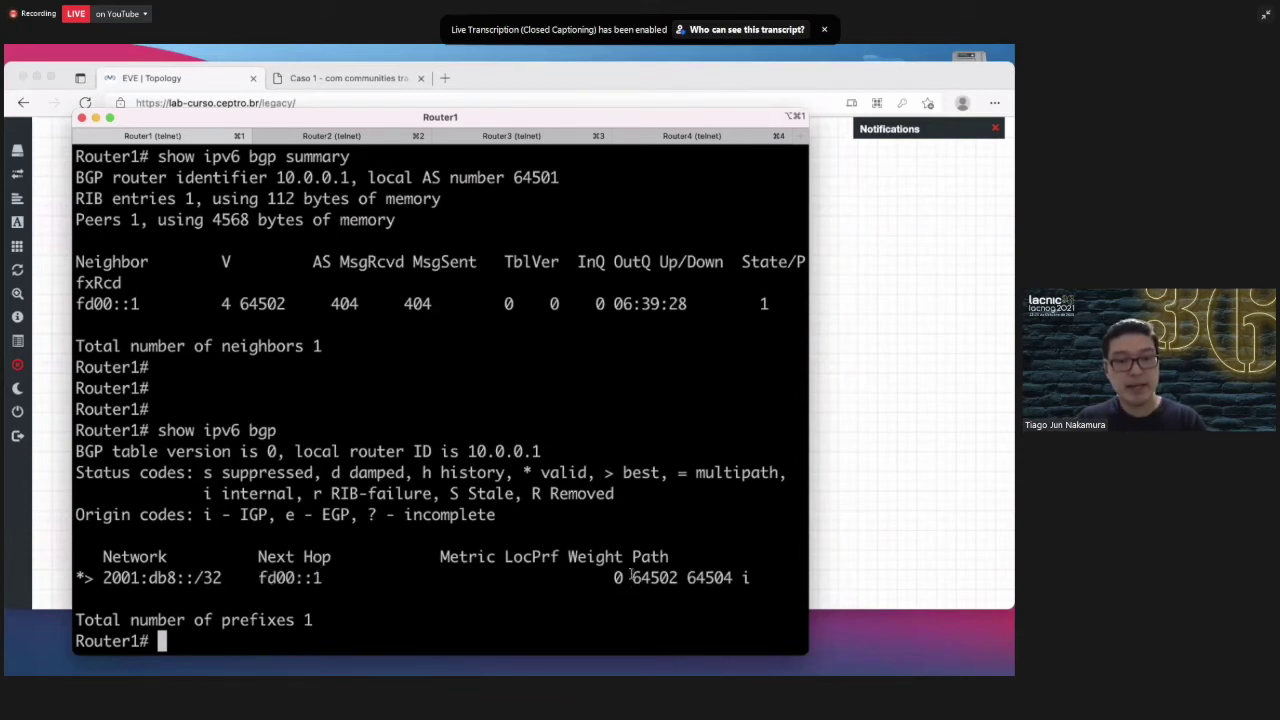
left_click_drag(631, 574, 678, 577)
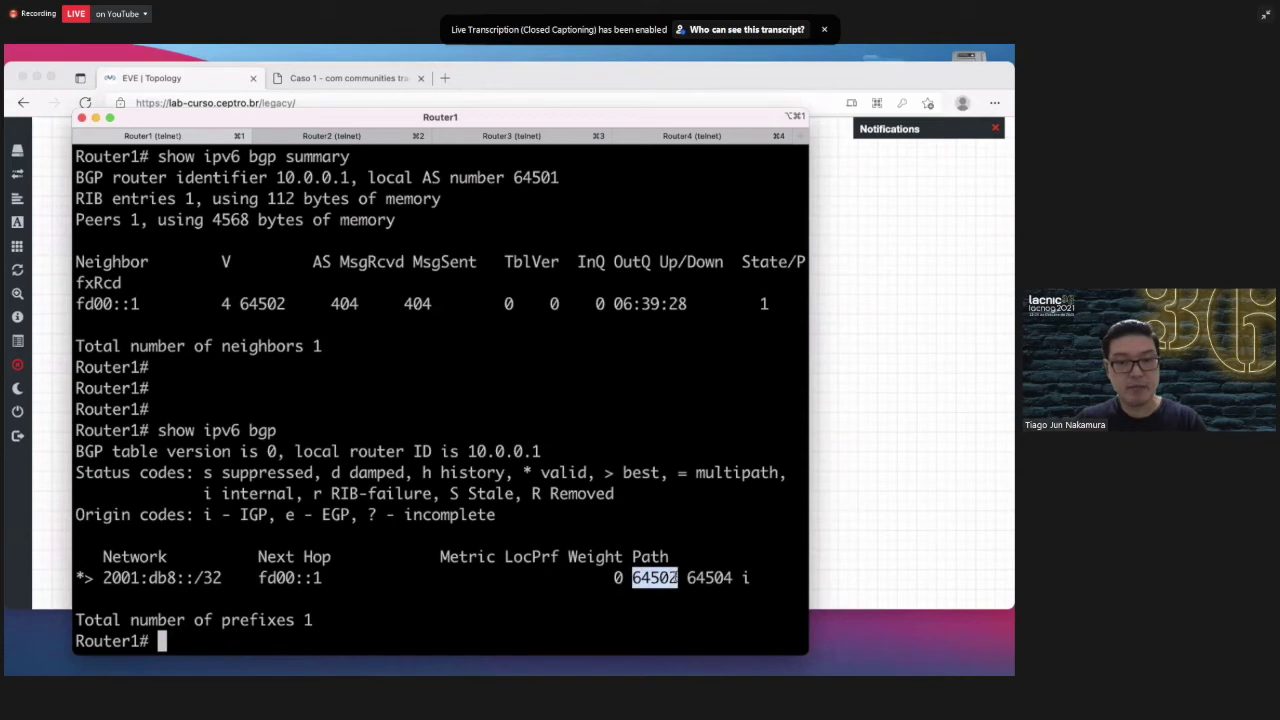
left_click(687, 577)
double_click(688, 577)
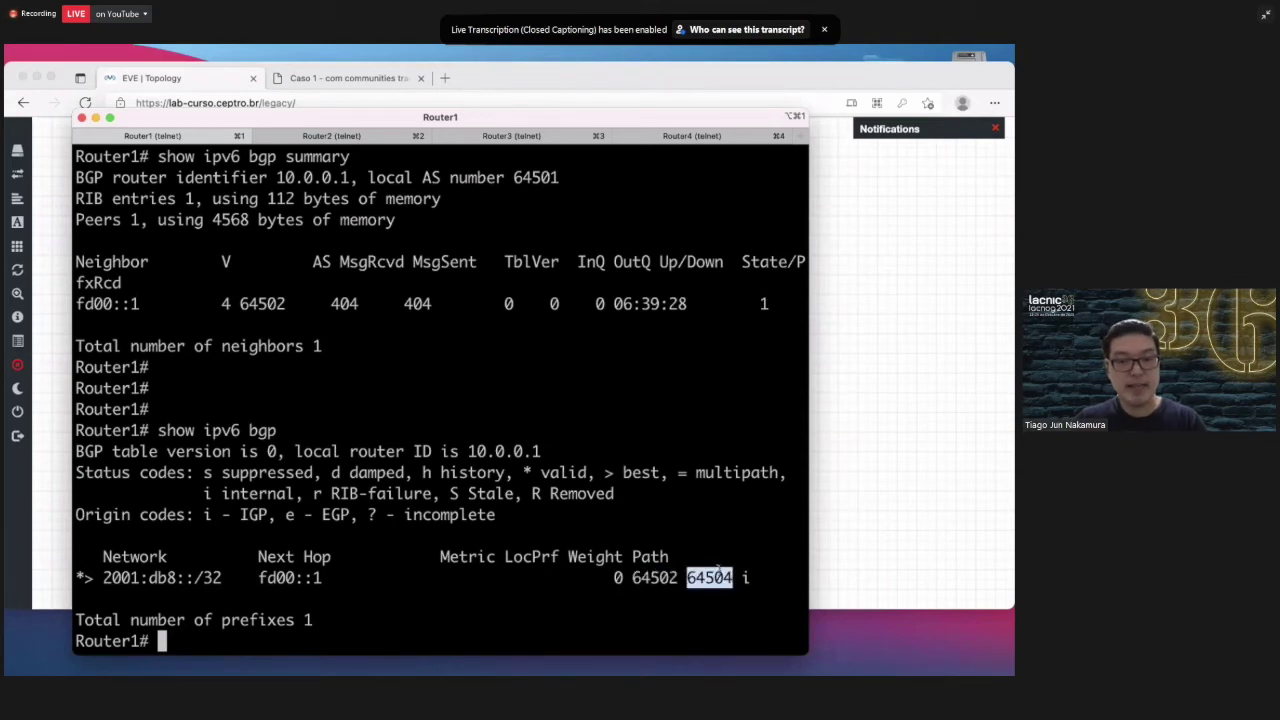
Check the topology diagram, then add blank prompt lines on Router4 and display its configuration with "show running-config".
left_click(66, 384)
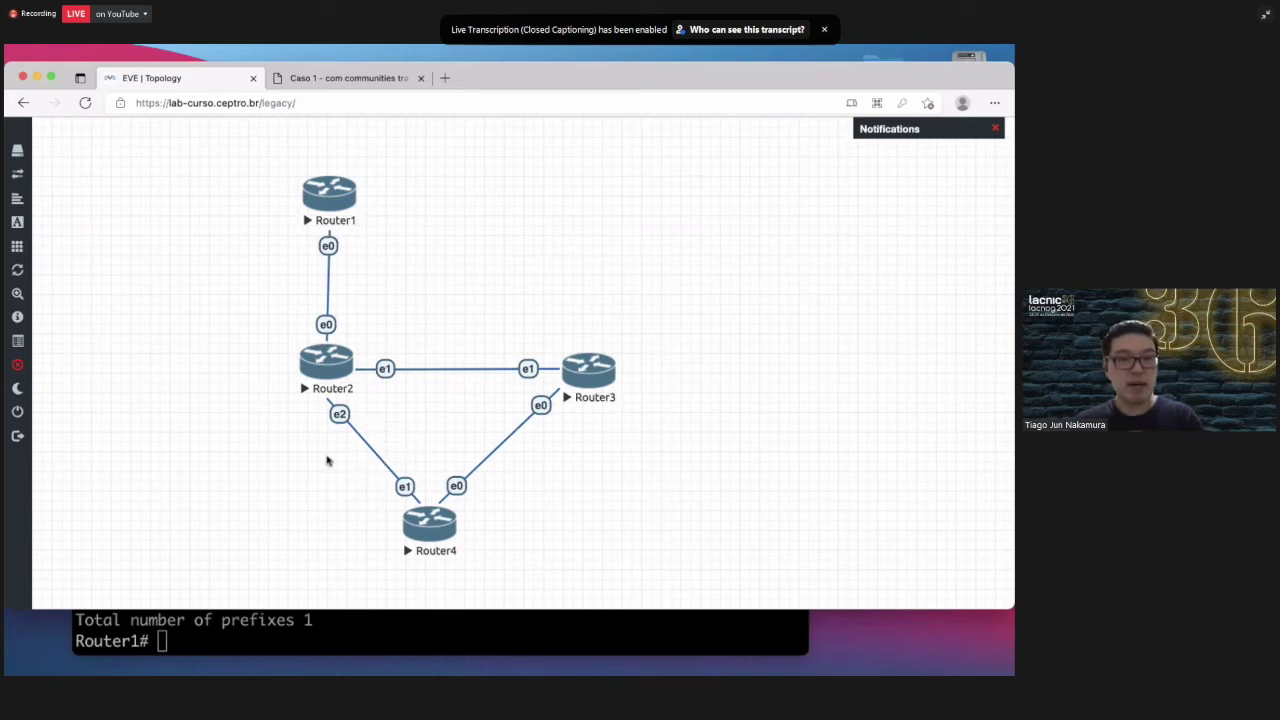
left_click(308, 640)
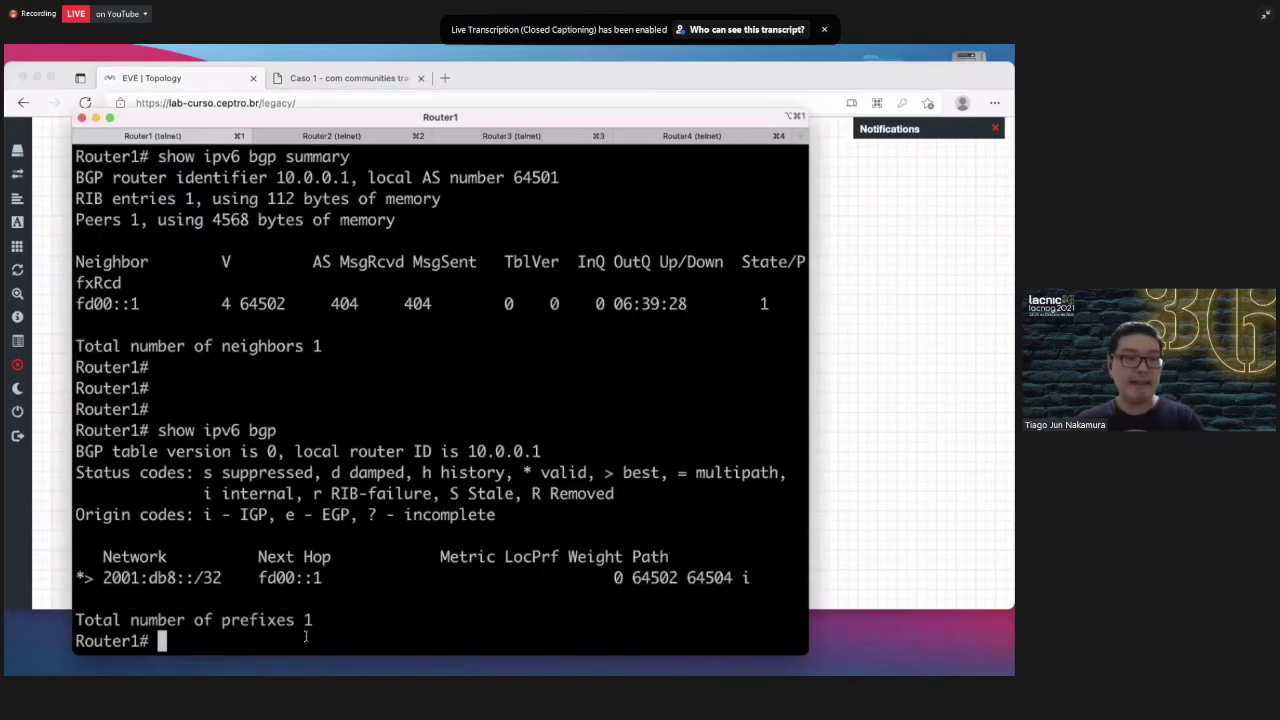
left_click(706, 139)
key("Return")
key("Return")
key("Return")
key("Return")
key("Return")
key("Return")
key("Return")
key("Return")
key("Return")
key("Return")
key("Return")
key("Return")
key("Return")
key("Return")
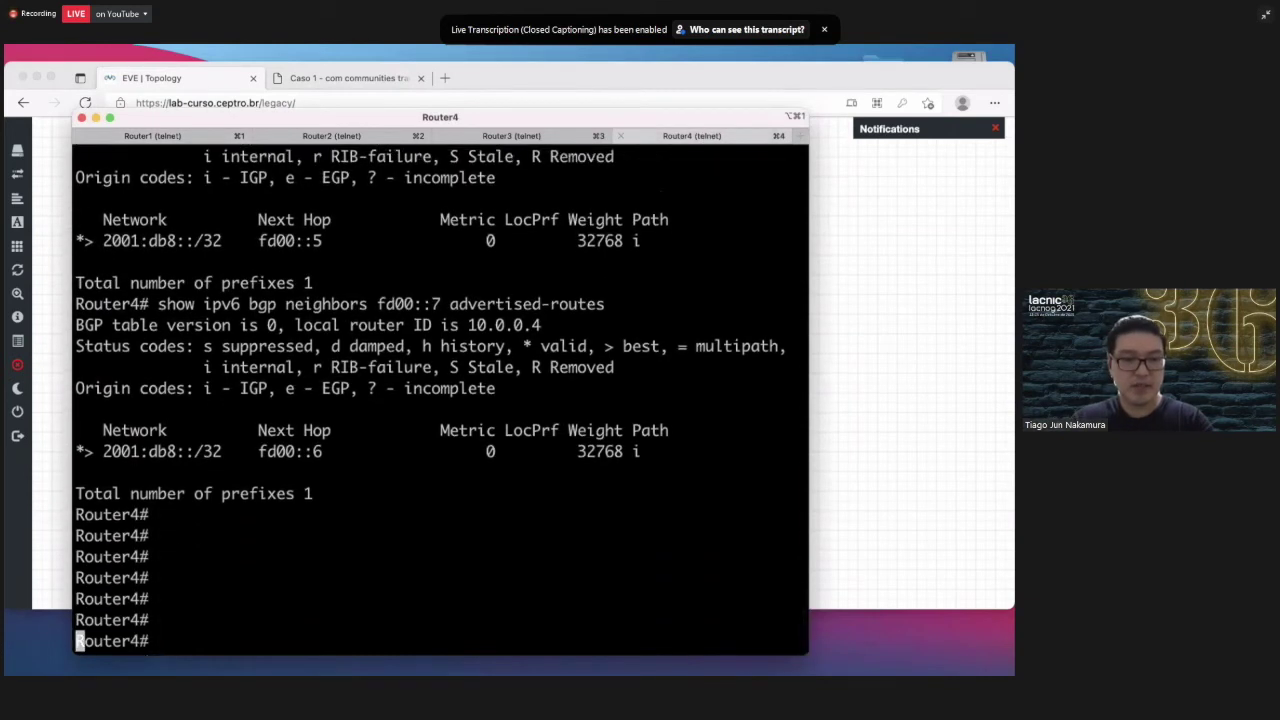
key("Return")
key("Return")
key("Return")
key("Return")
key("Return")
key("Return")
key("Return")
key("Return")
key("Return")
key("Return")
type("show runn")
key("Tab")
key("Return")
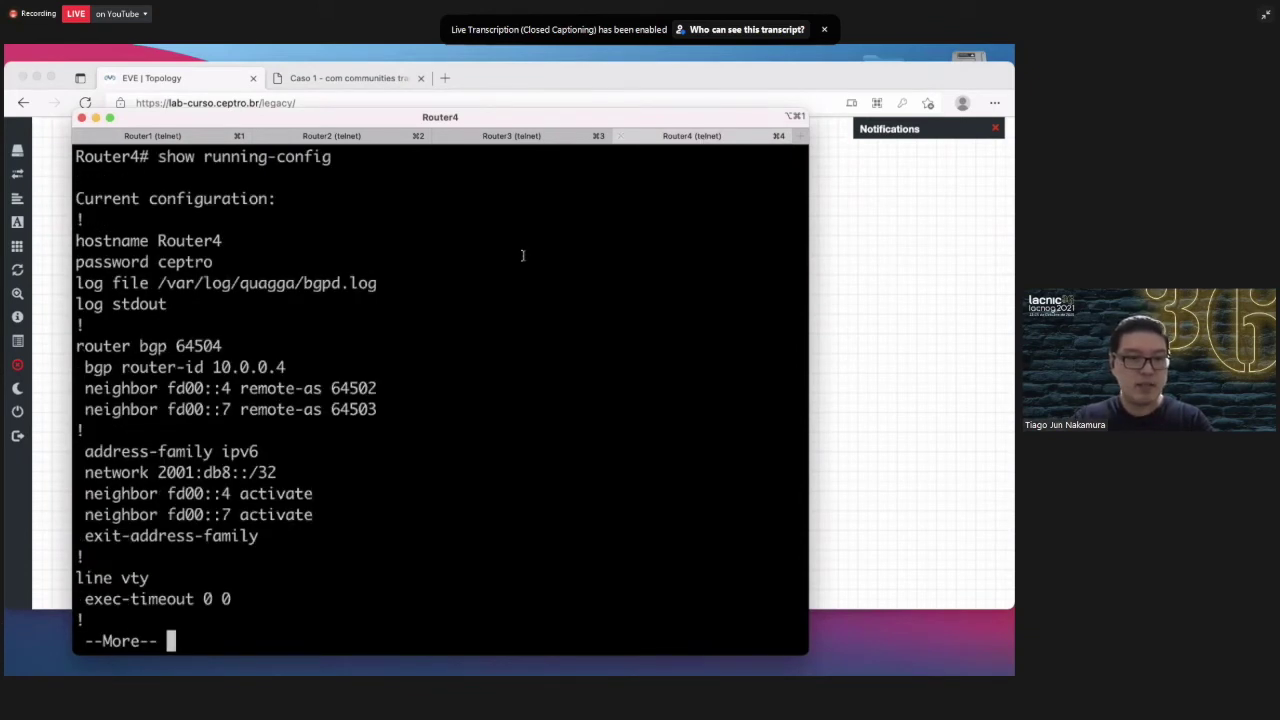
Leave Router4's configuration listing, enter configuration mode with "configure terminal" and open the BGP process with "router bgp 64504".
type("qconfi")
key("Tab")
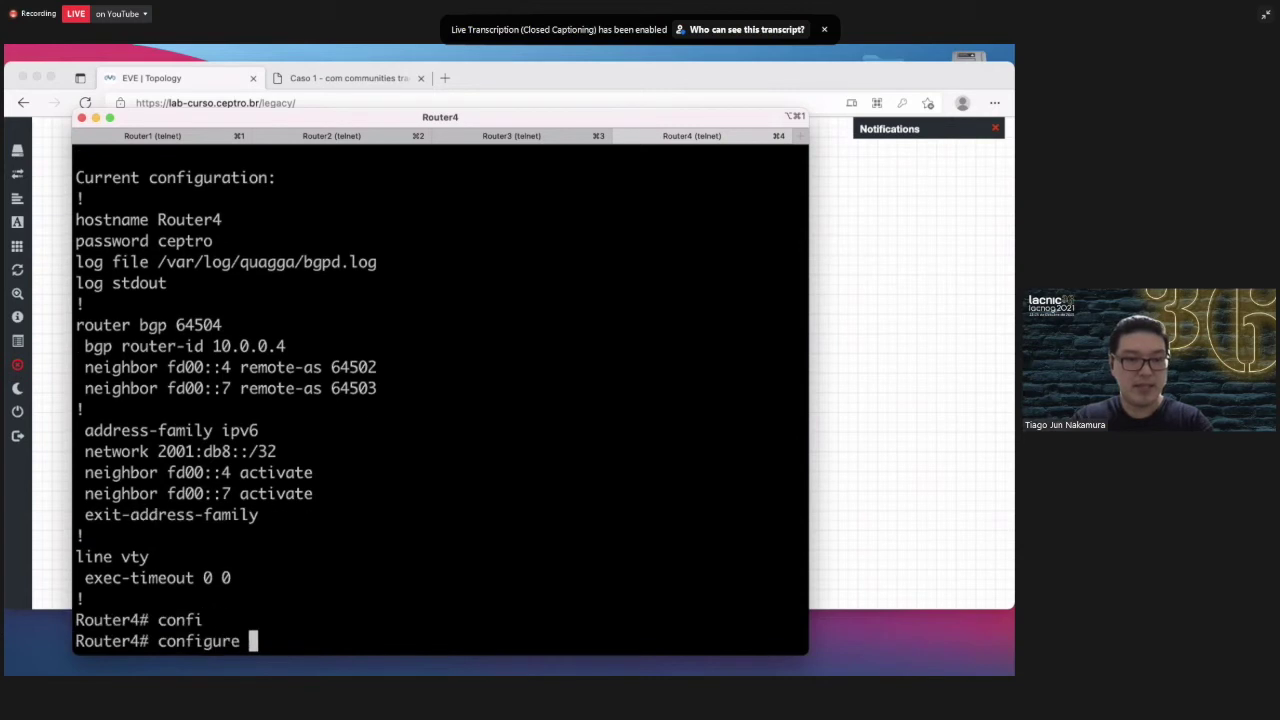
type("term")
key("Tab")
key("Return")
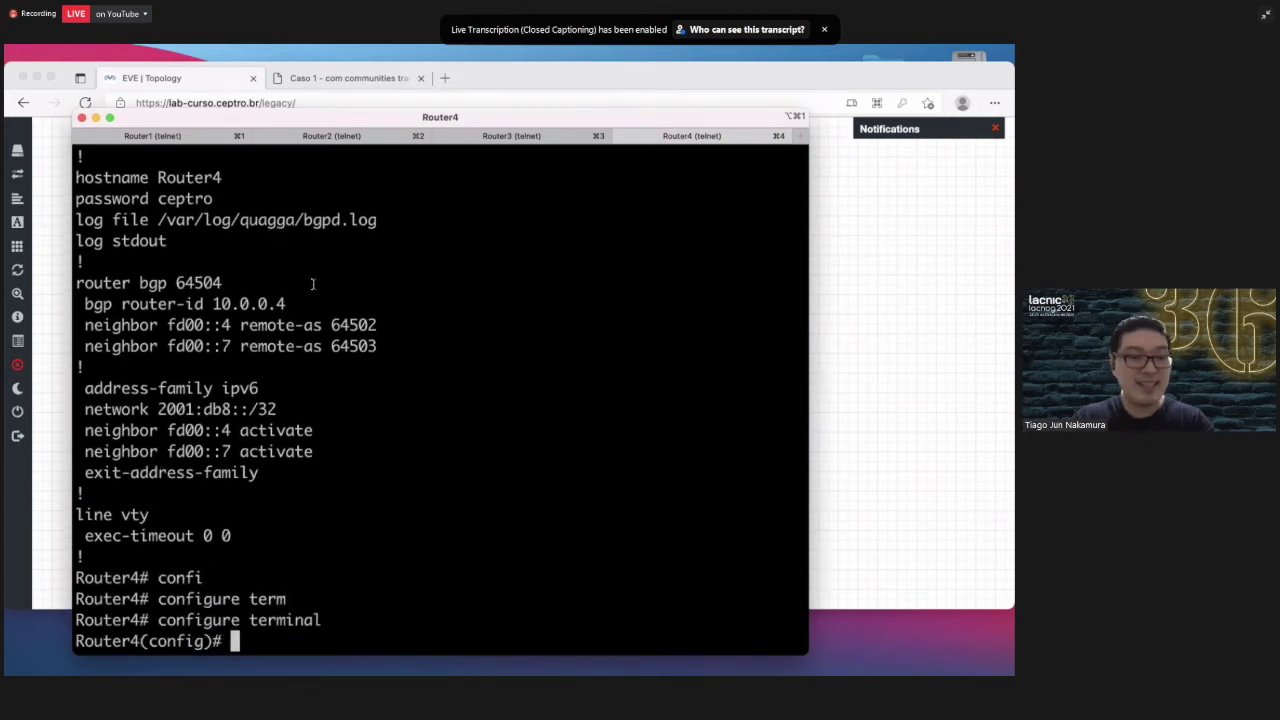
left_click_drag(222, 283, 62, 284)
type("router bgp 64504")
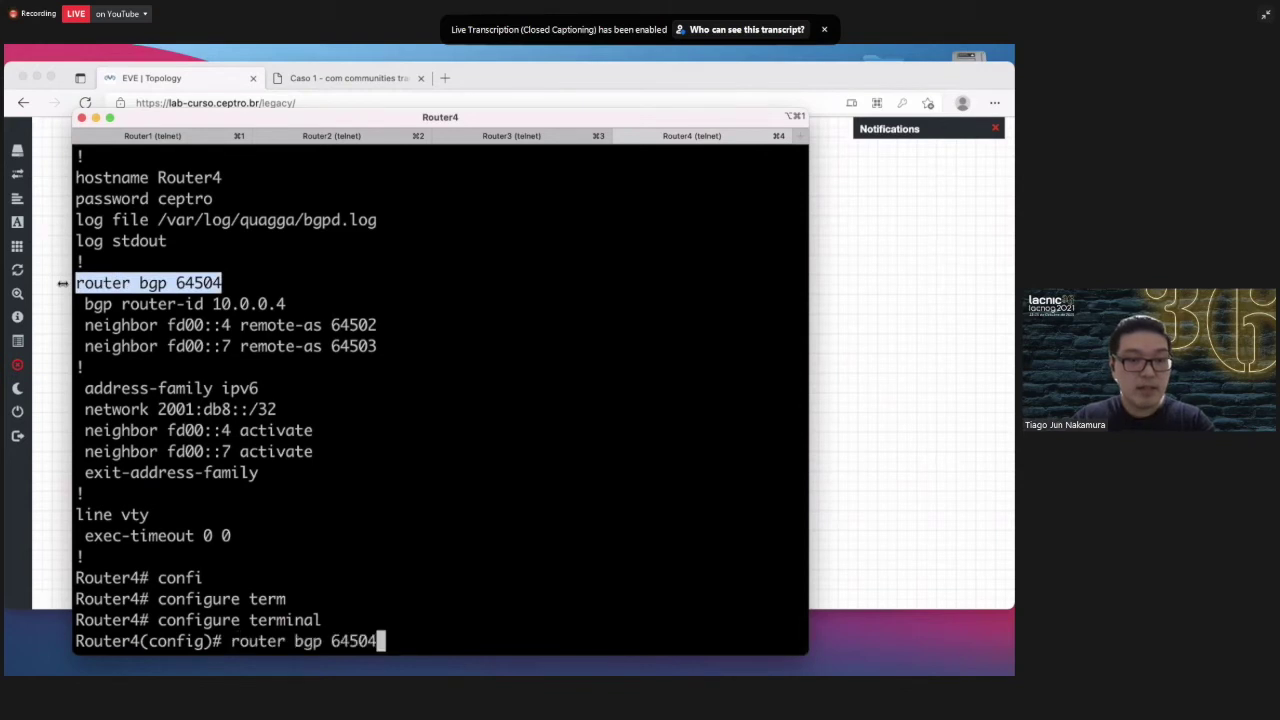
key("Return")
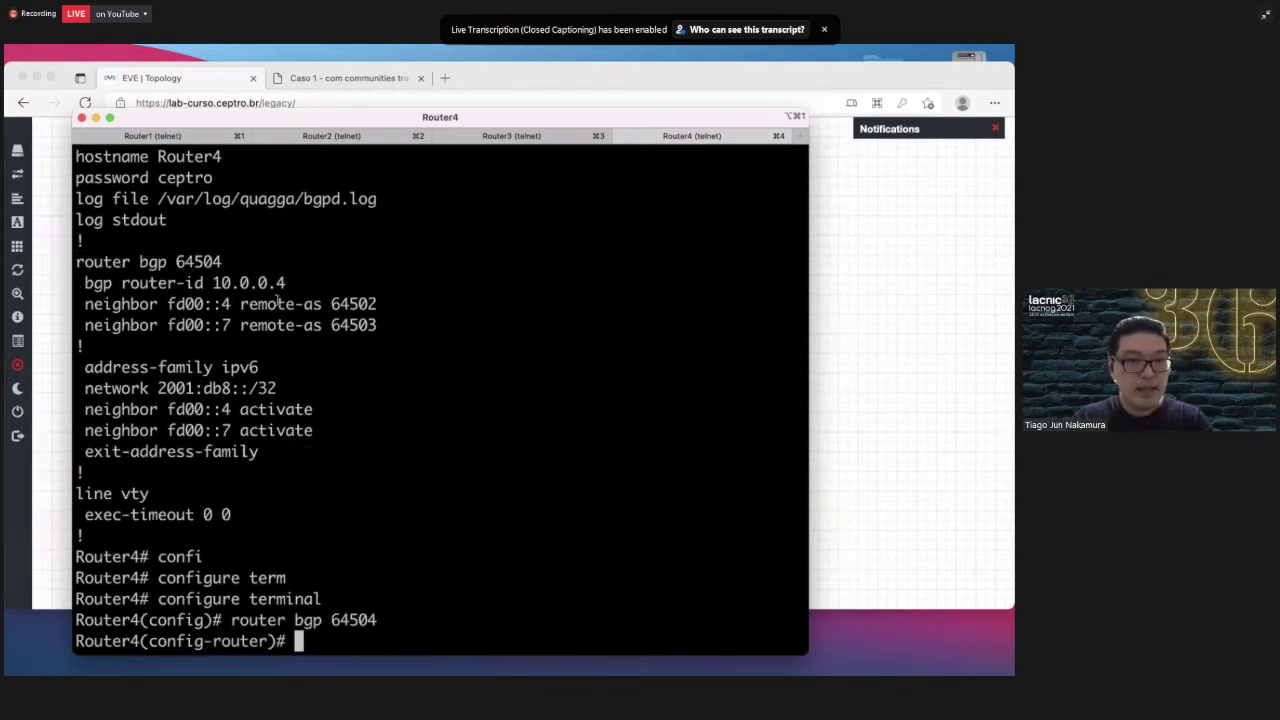
Disable Router4's session to Router2 with "neighbor fd00::4 shutdown", then switch to the Router2 console.
left_click_drag(231, 304, 85, 304)
key("super+c")
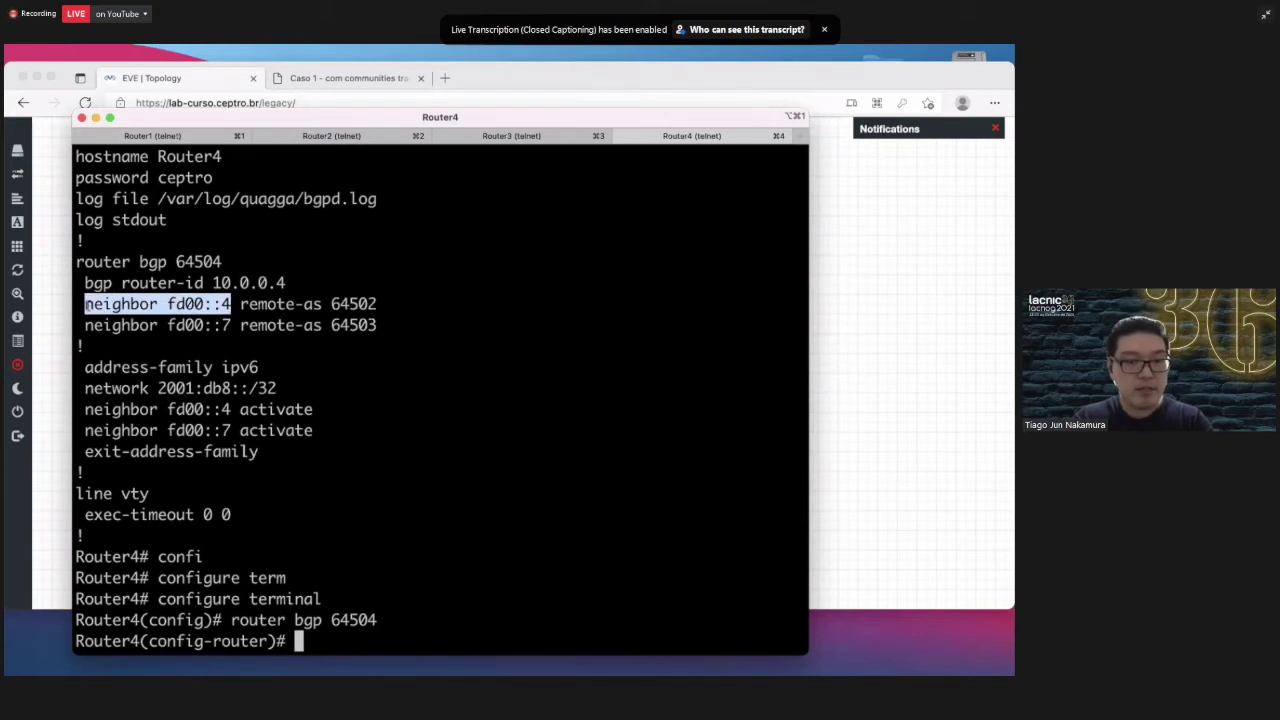
left_click(363, 437)
key("super+v")
type("s")
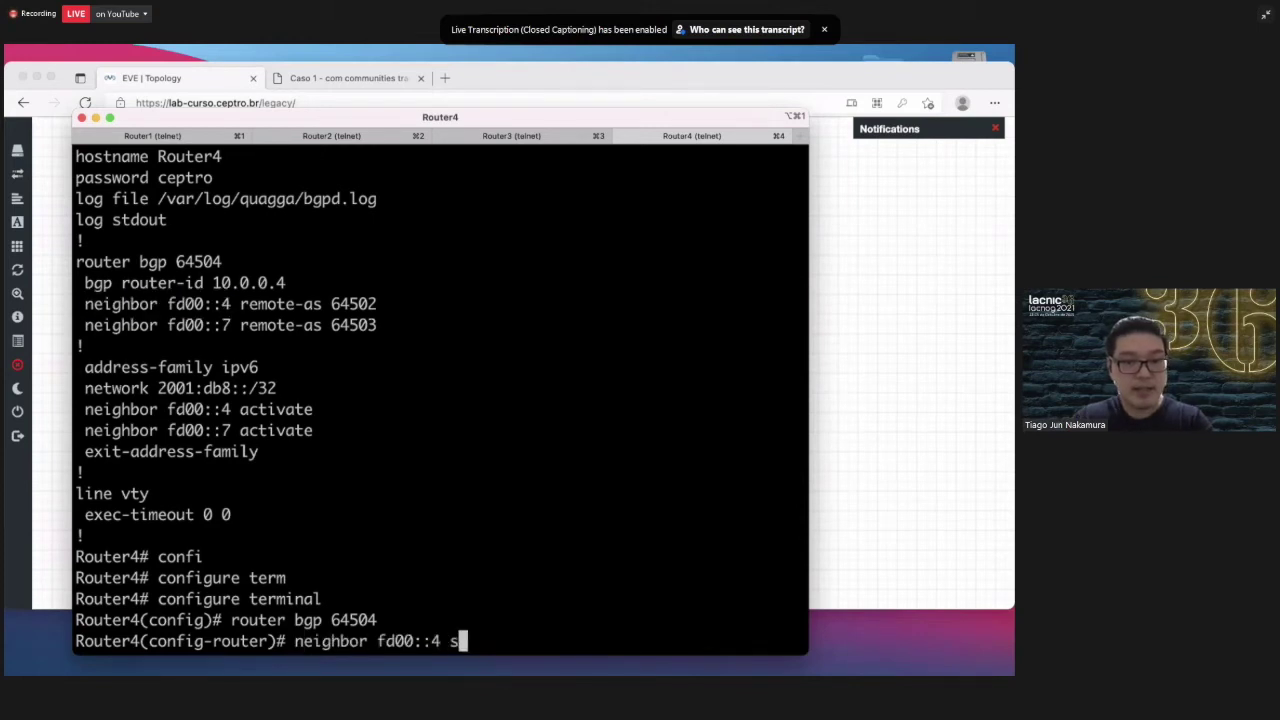
type("hut")
key("Tab")
key("Return")
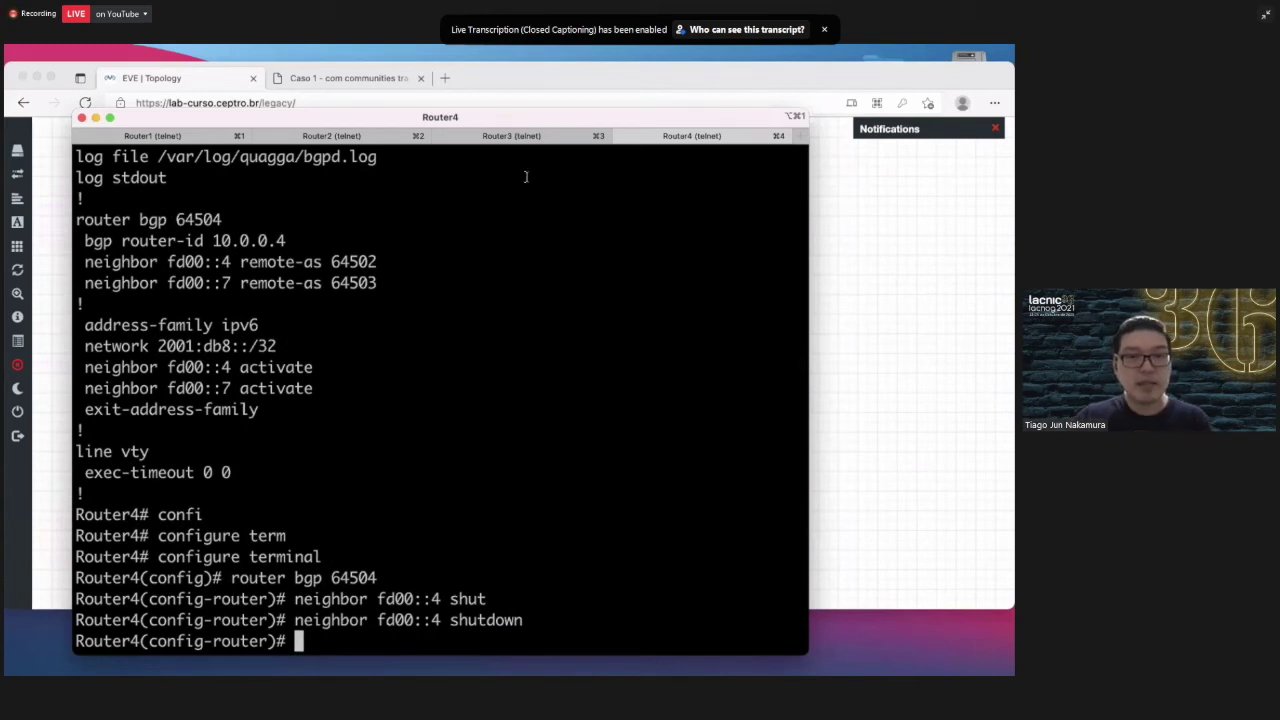
left_click(368, 141)
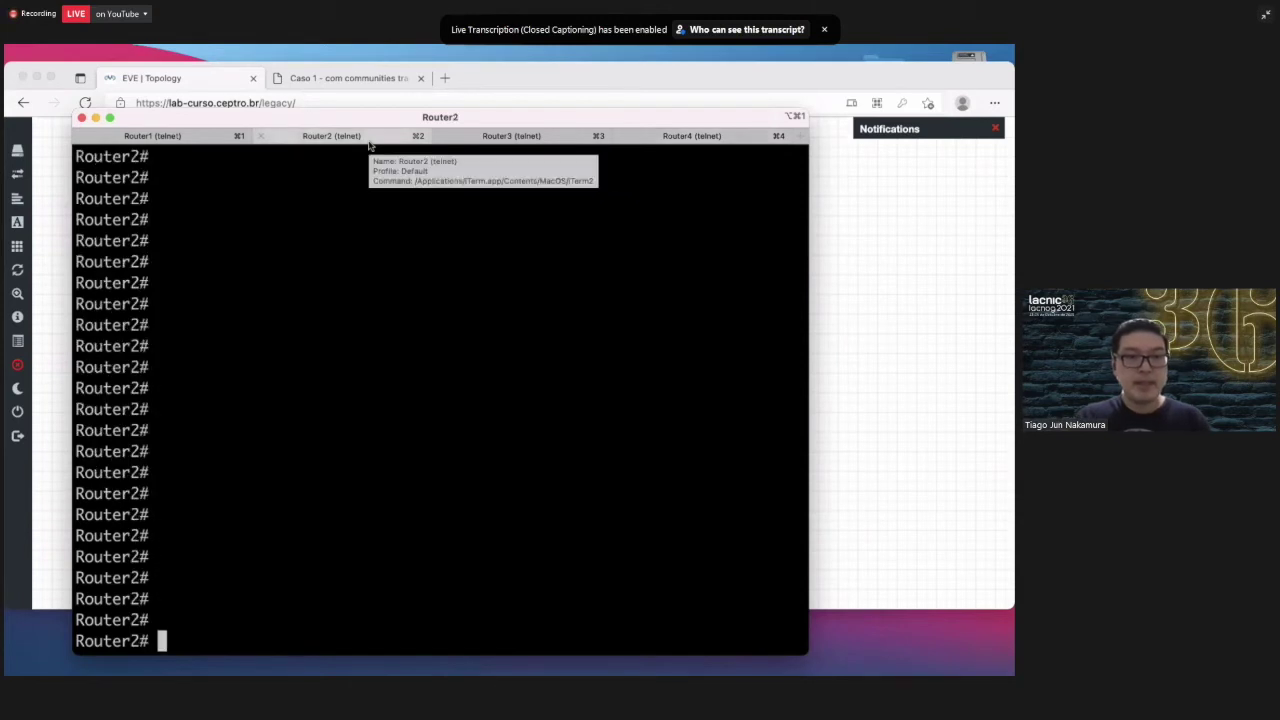
type("show running-config")
key("Up")
key("Up")
key("Up")
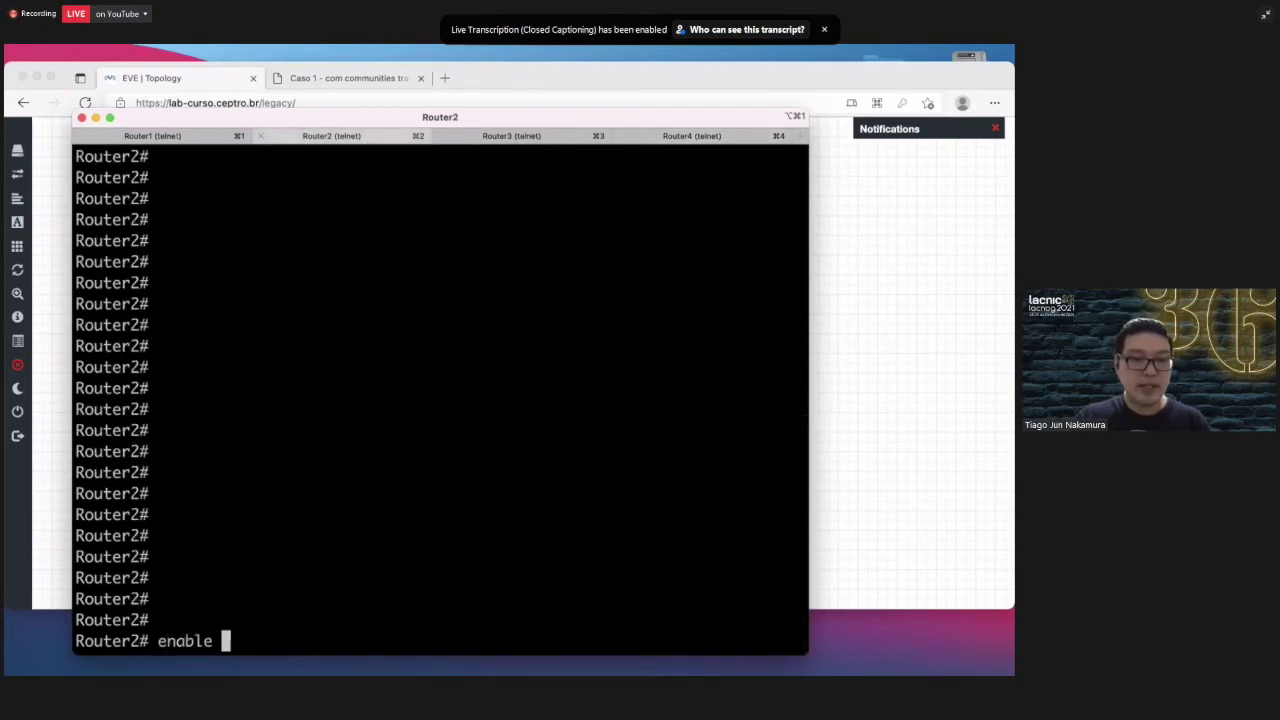
key("BackSpace")
key("BackSpace")
key("BackSpace")
key("BackSpace")
key("BackSpace")
key("BackSpace")
key("BackSpace")
key("BackSpace")
key("BackSpace")
key("BackSpace")
key("BackSpace")
key("BackSpace")
key("BackSpace")
key("BackSpace")
key("BackSpace")
key("BackSpace")
key("BackSpace")
key("BackSpace")
key("BackSpace")
key("BackSpace")
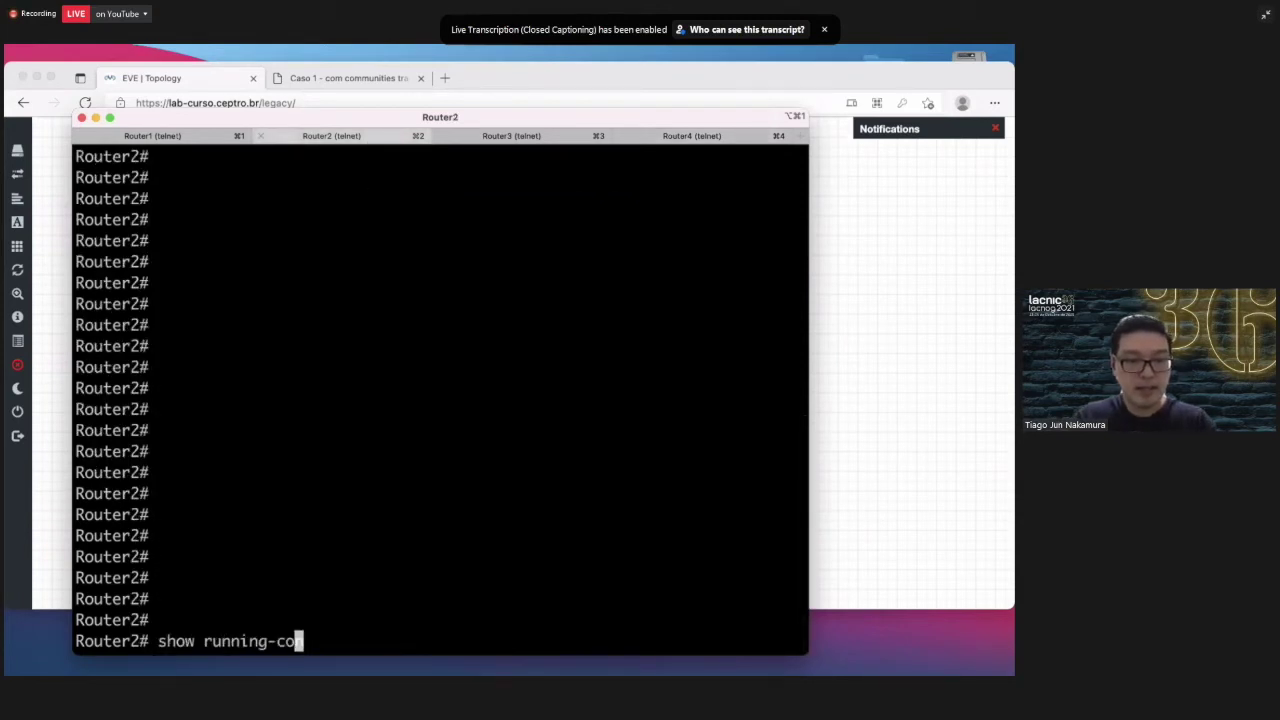
Display Router2's BGP neighbor overview with "show ipv6 bgp summary" and highlight the row of neighbor fd00::5.
type("show i")
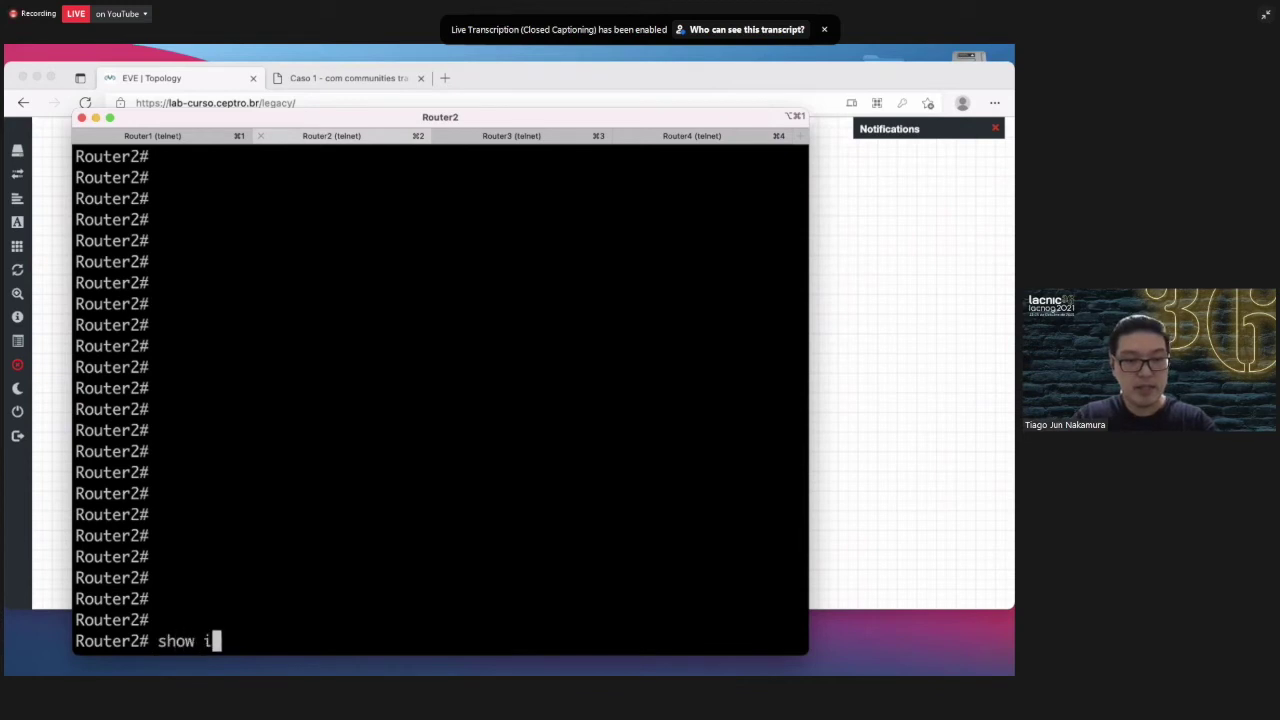
type("pv6 bgp summ")
key("Tab")
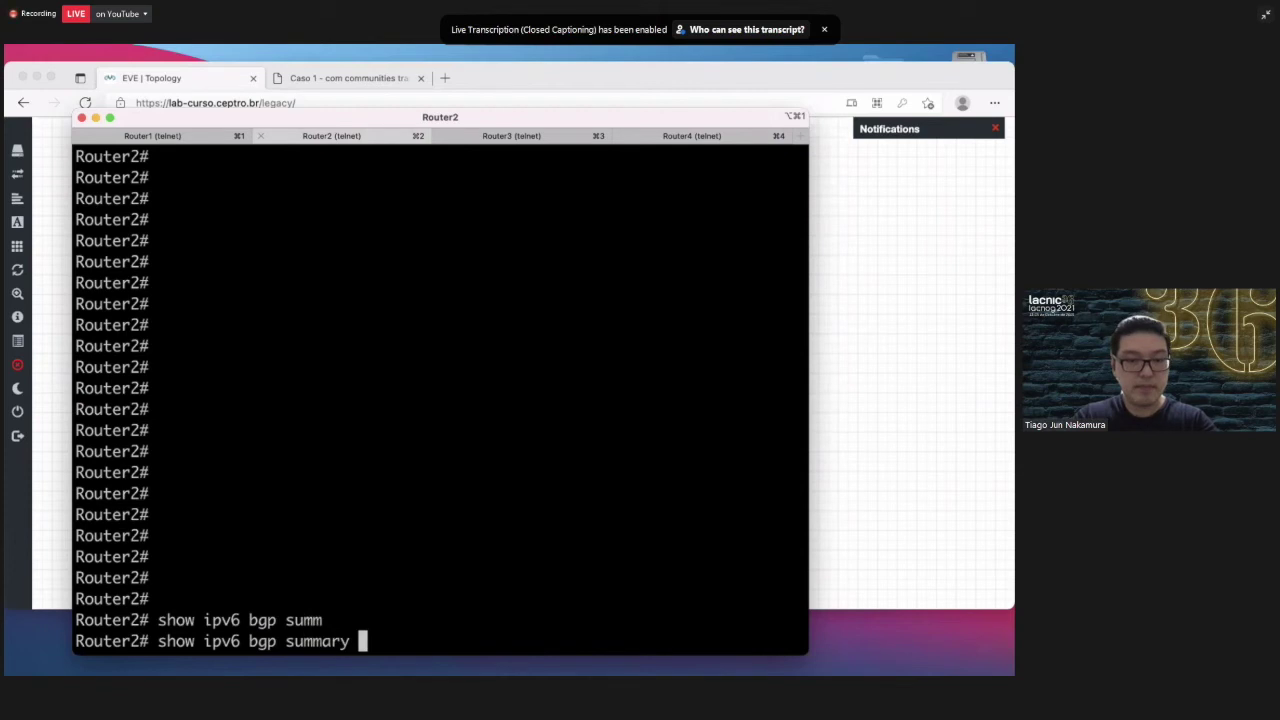
key("Return")
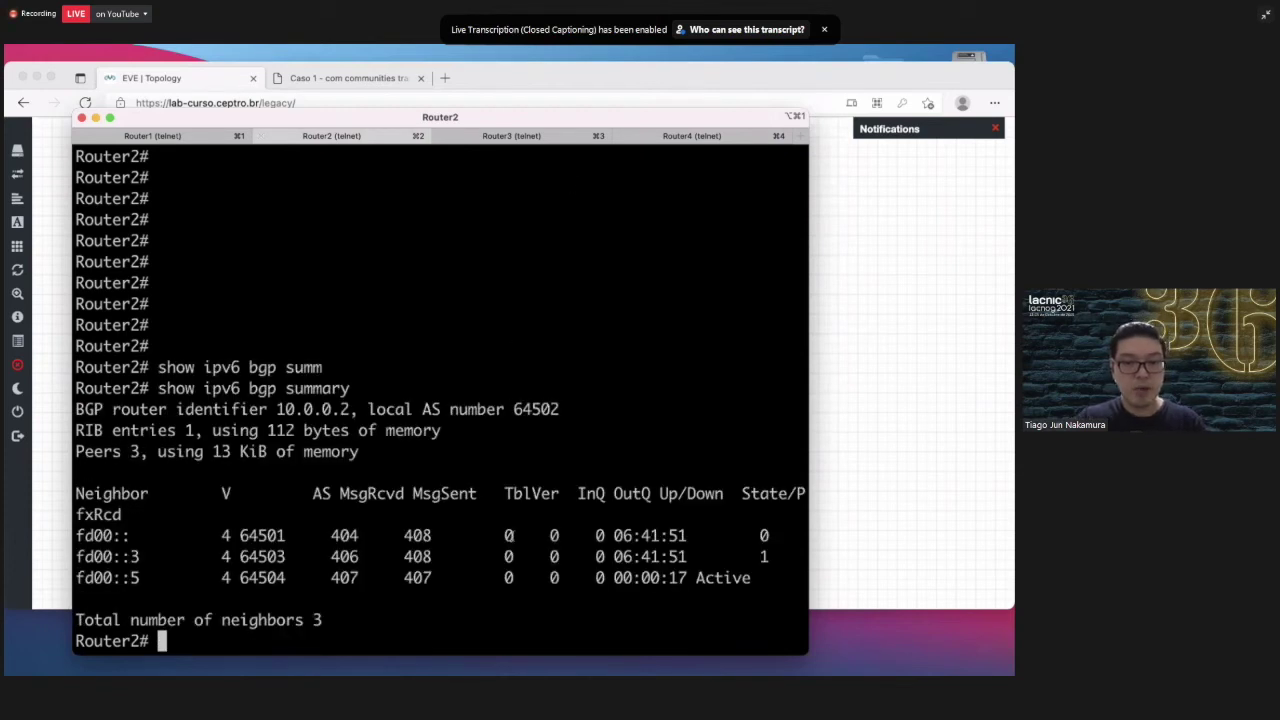
triple_click(480, 579)
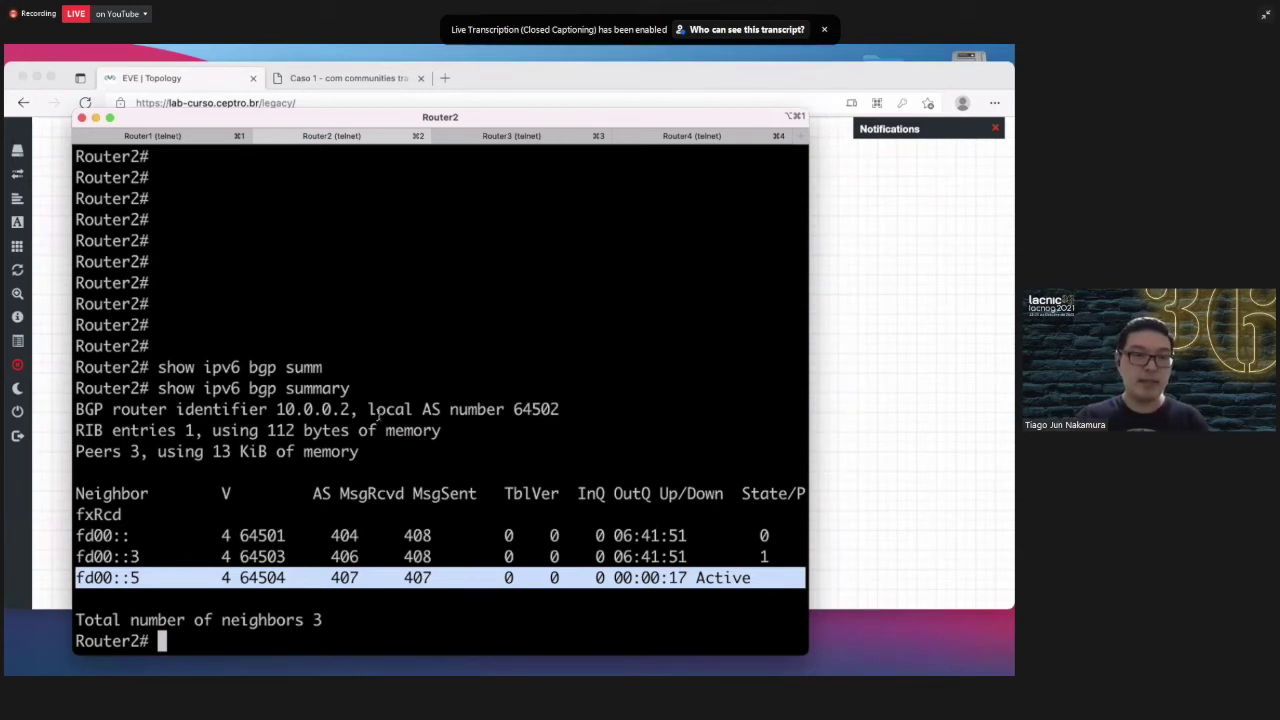
Check the topology diagram, then add blank prompt lines on Router1 and redisplay its BGP table with "show ipv6 bgp".
left_click(53, 335)
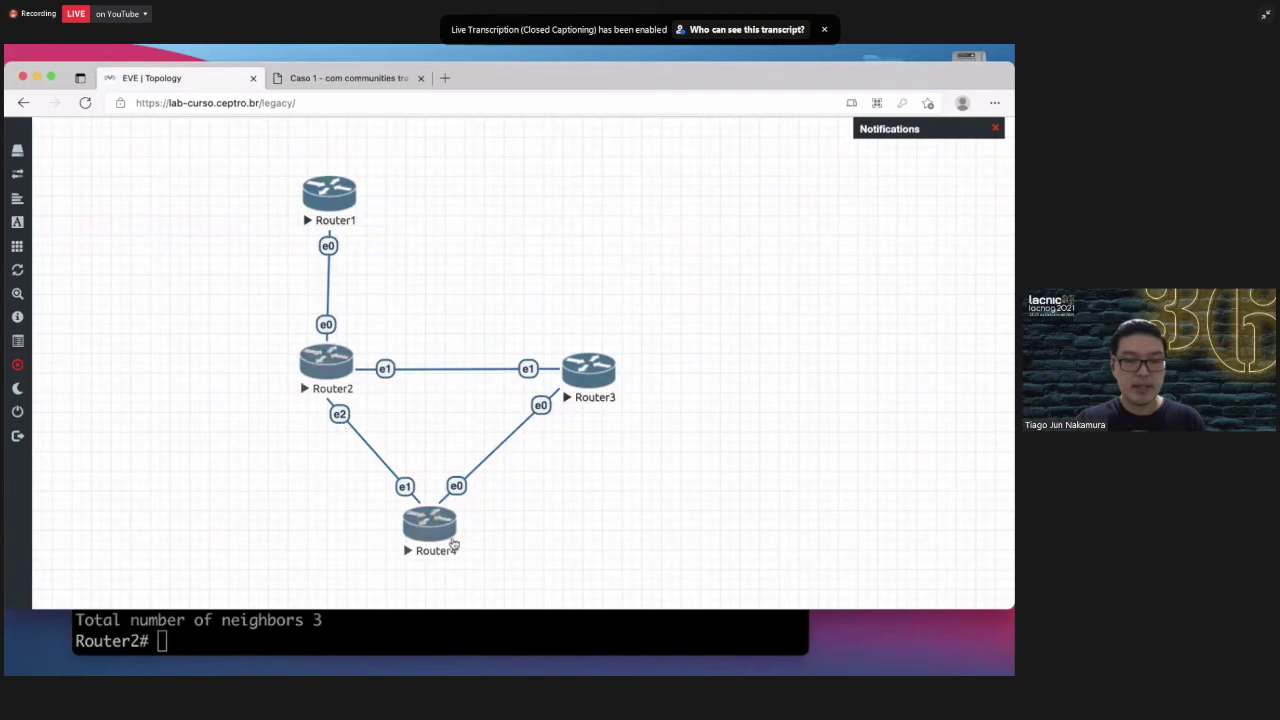
mouse_move(566, 655)
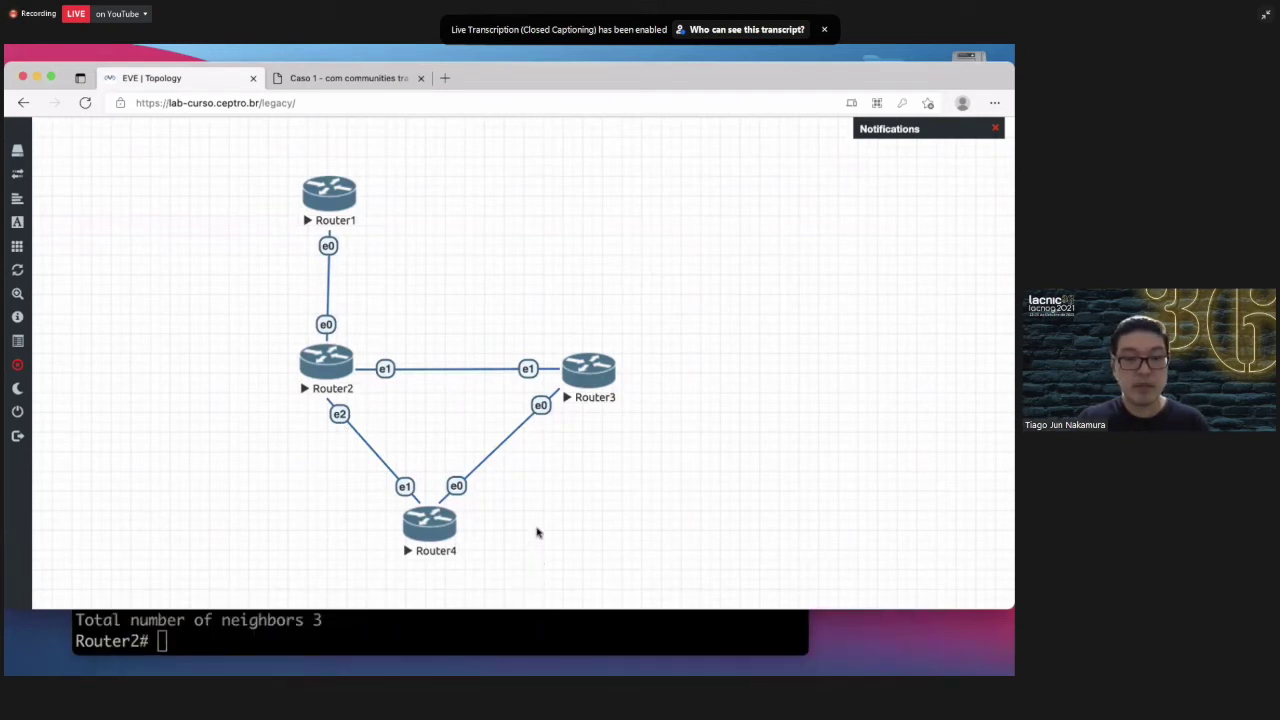
left_click(496, 637)
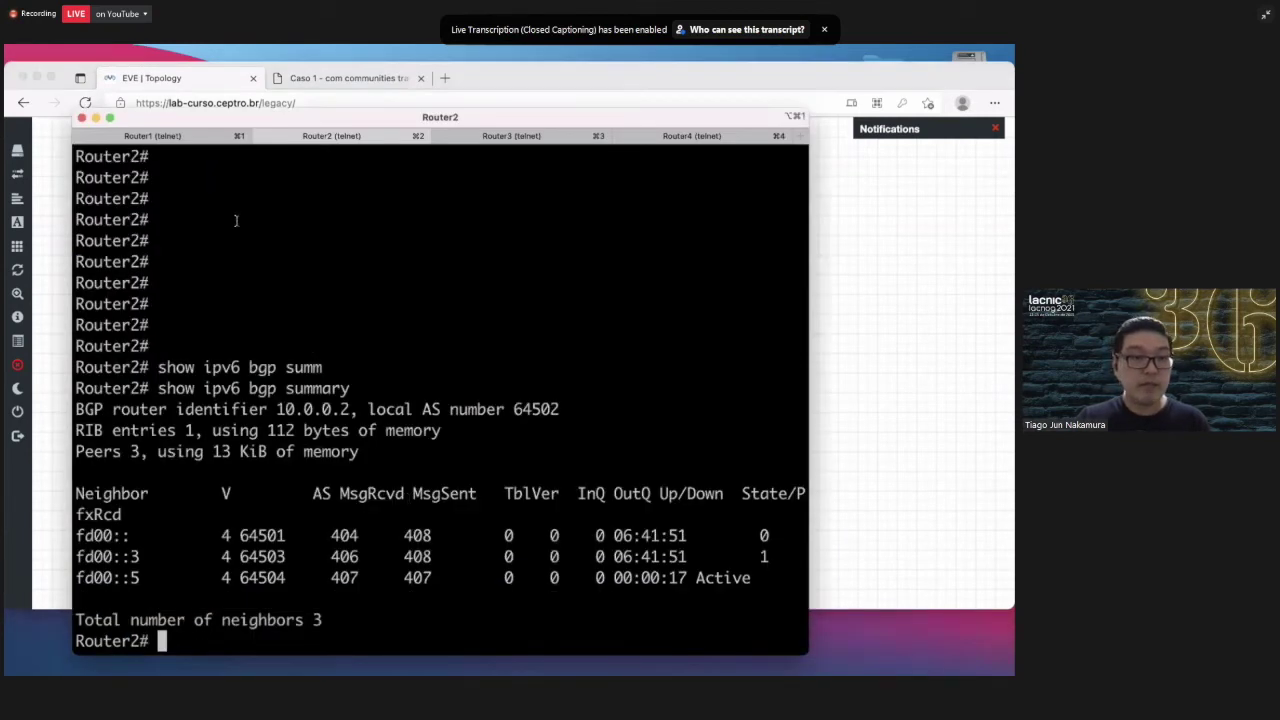
left_click(174, 139)
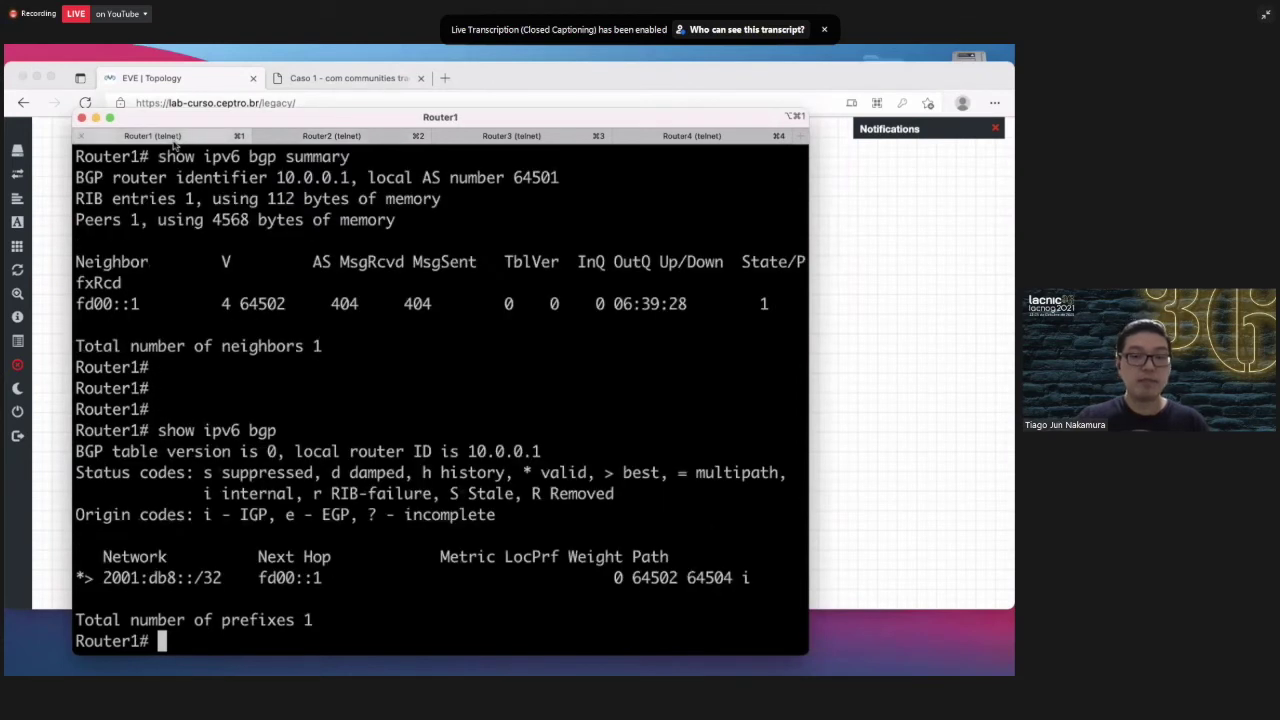
key("Return")
key("Return")
key("Return")
key("Return")
key("Return")
key("Return")
key("Return")
key("Return")
key("Return")
key("Return")
key("Return")
key("Return")
key("Return")
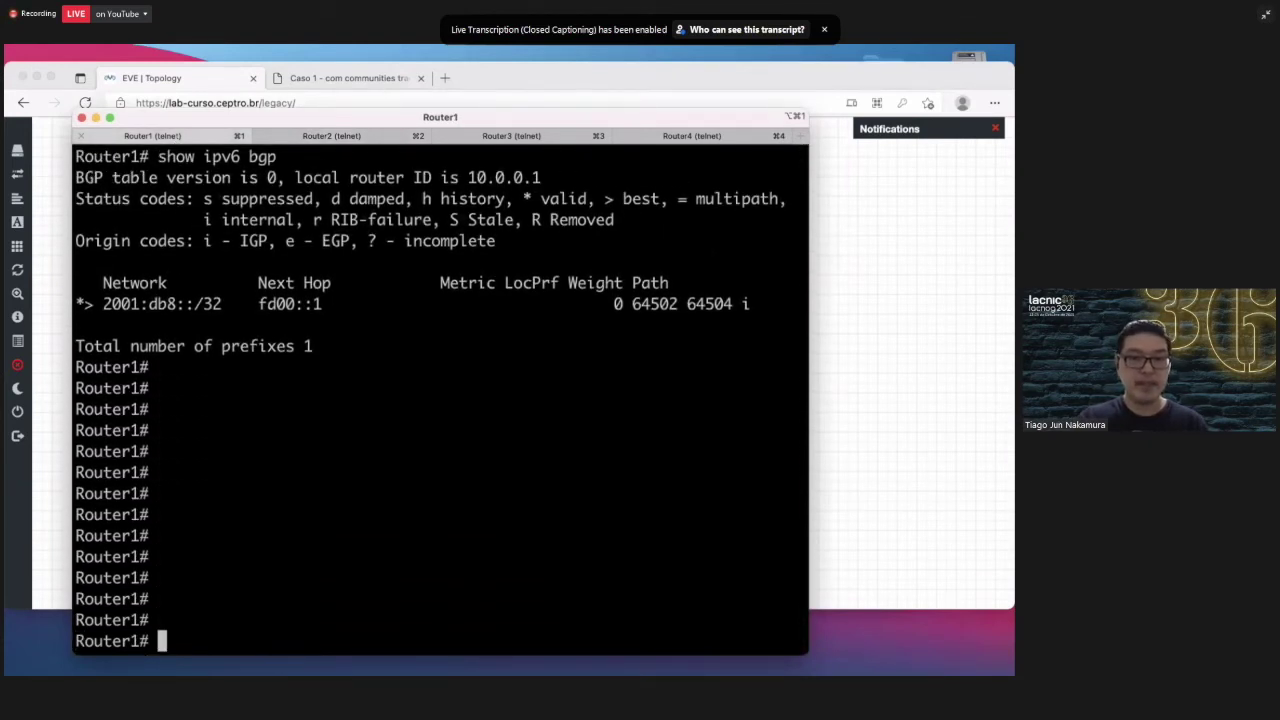
key("Up")
key("Return")
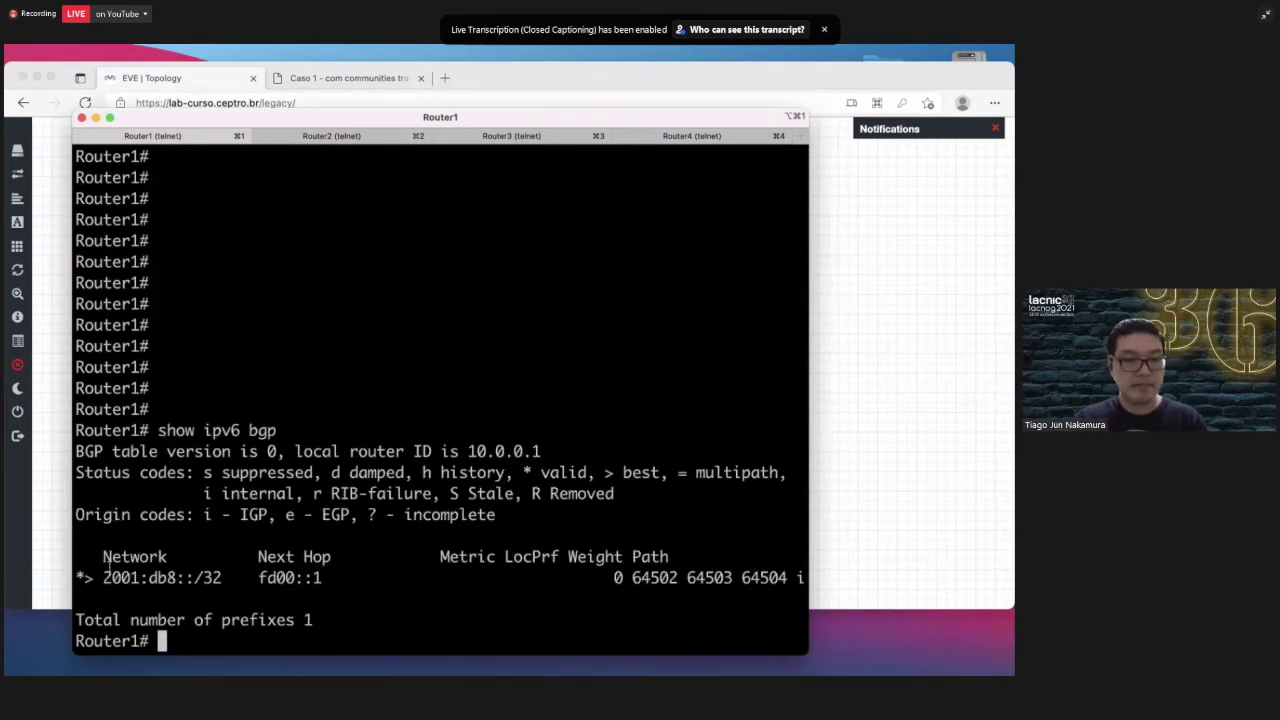
Examine the prefix 2001:db8::/32 and the AS numbers along its path in Router1's refreshed BGP table.
left_click_drag(103, 578, 222, 578)
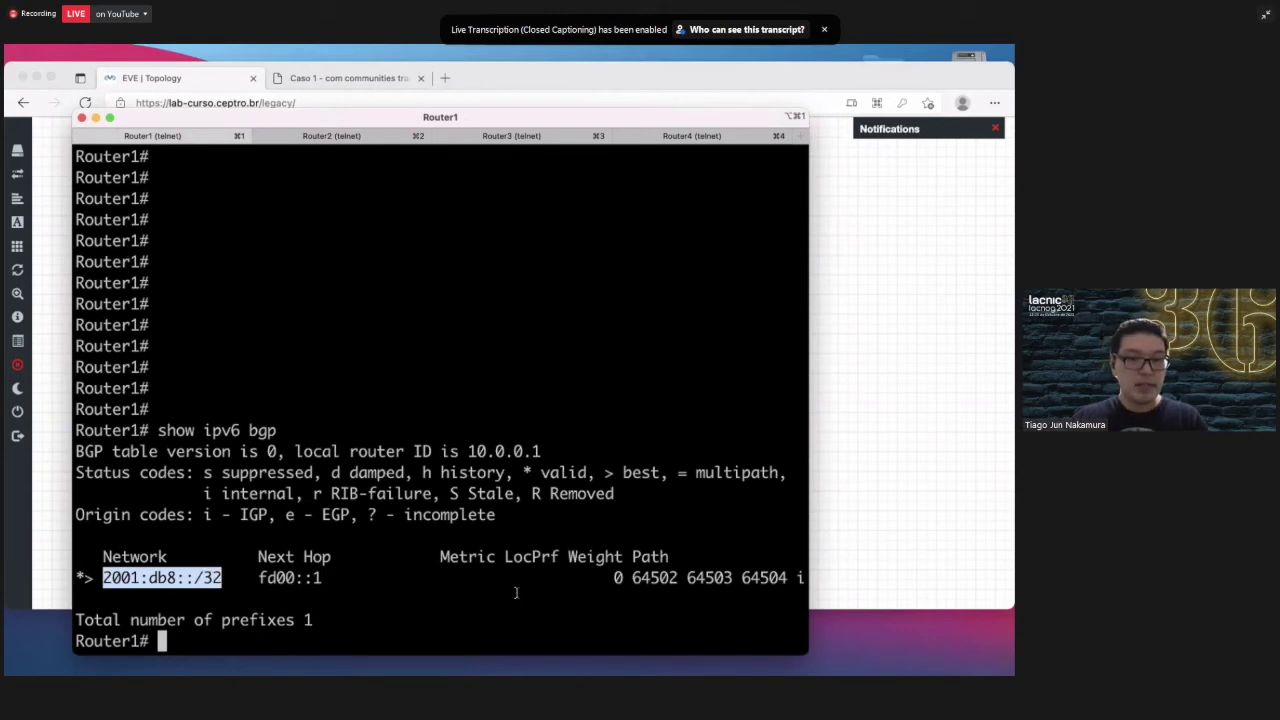
left_click(636, 577)
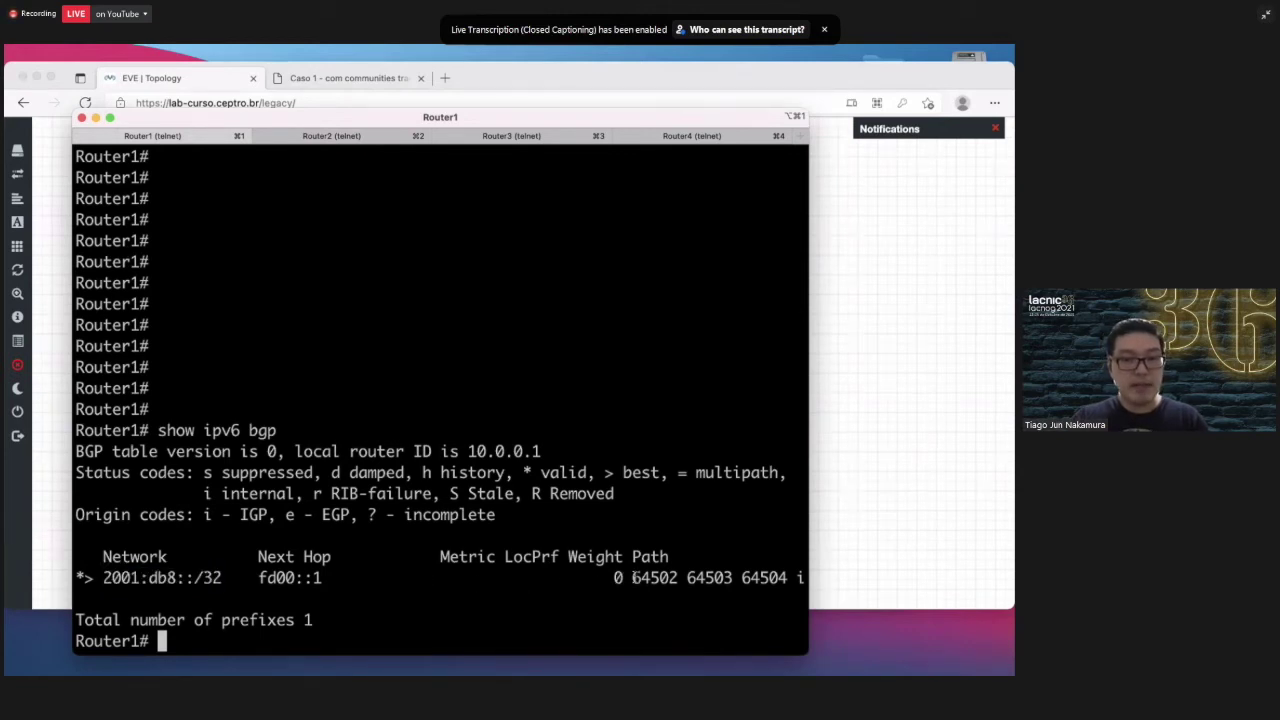
left_click_drag(633, 577, 678, 577)
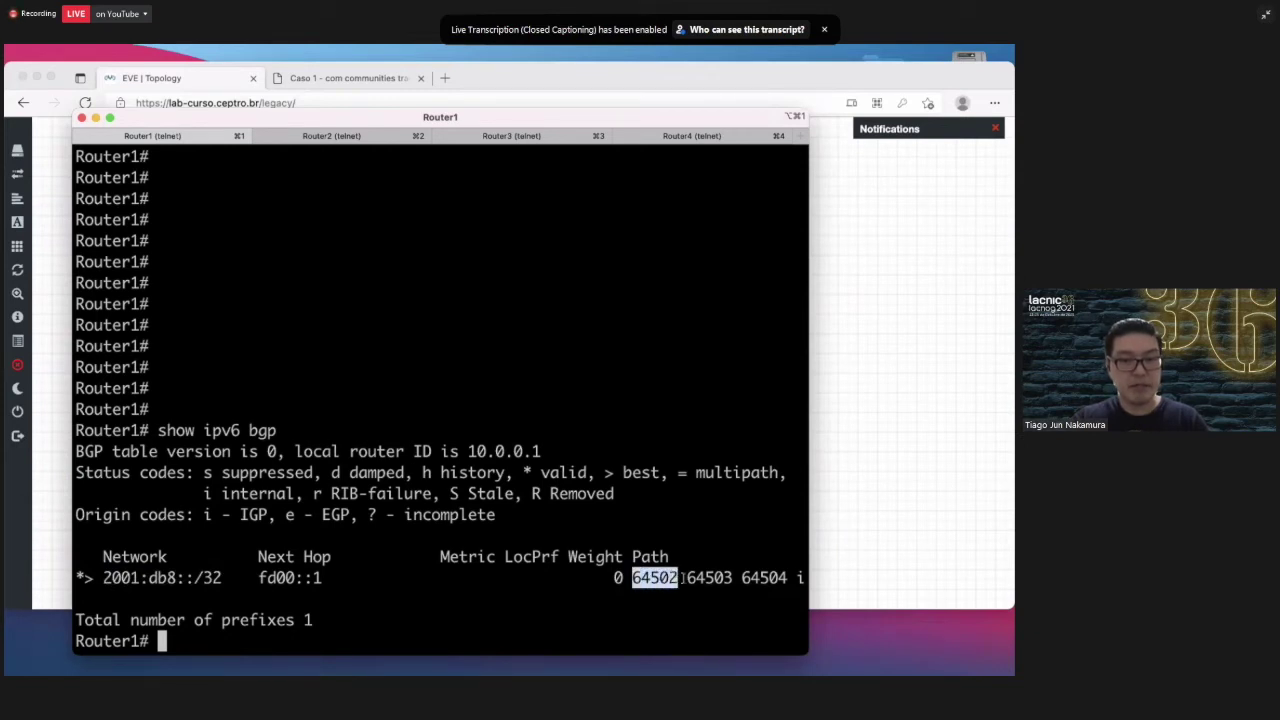
left_click_drag(686, 577, 787, 577)
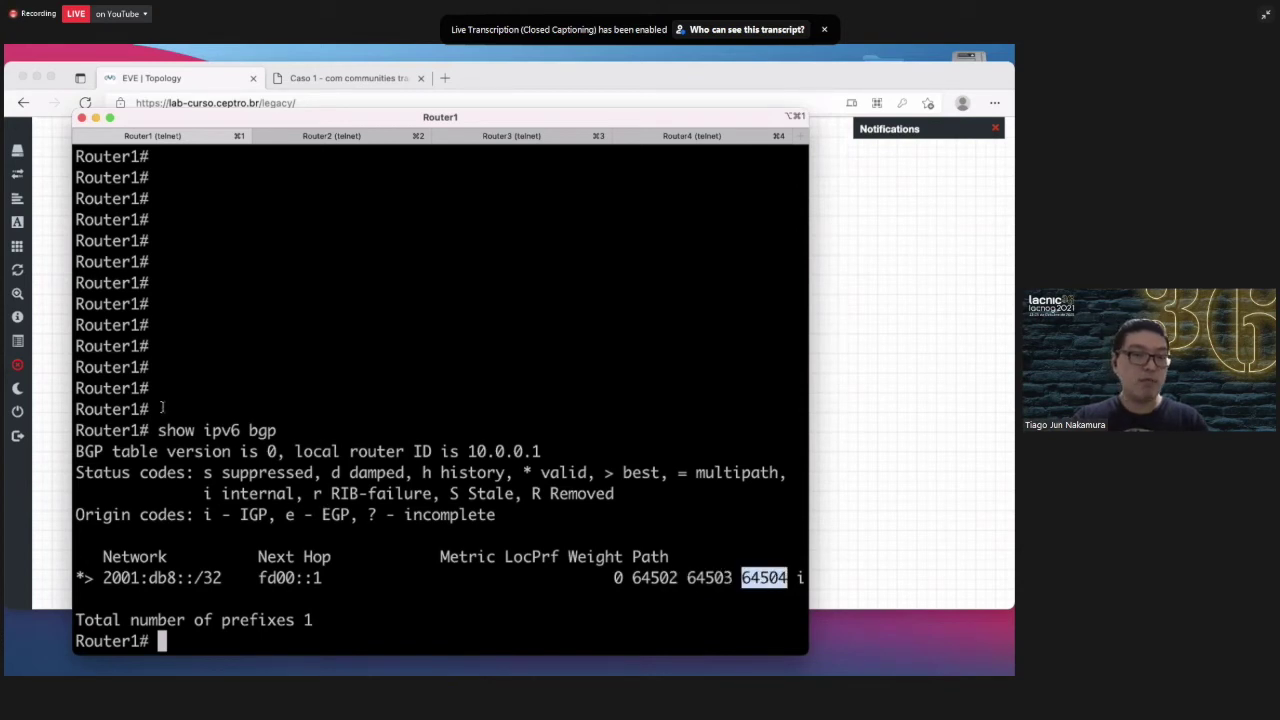
Review the topology diagram, then open the text file "Caso 1 Community.txt" to read the prepared community configuration.
left_click(60, 361)
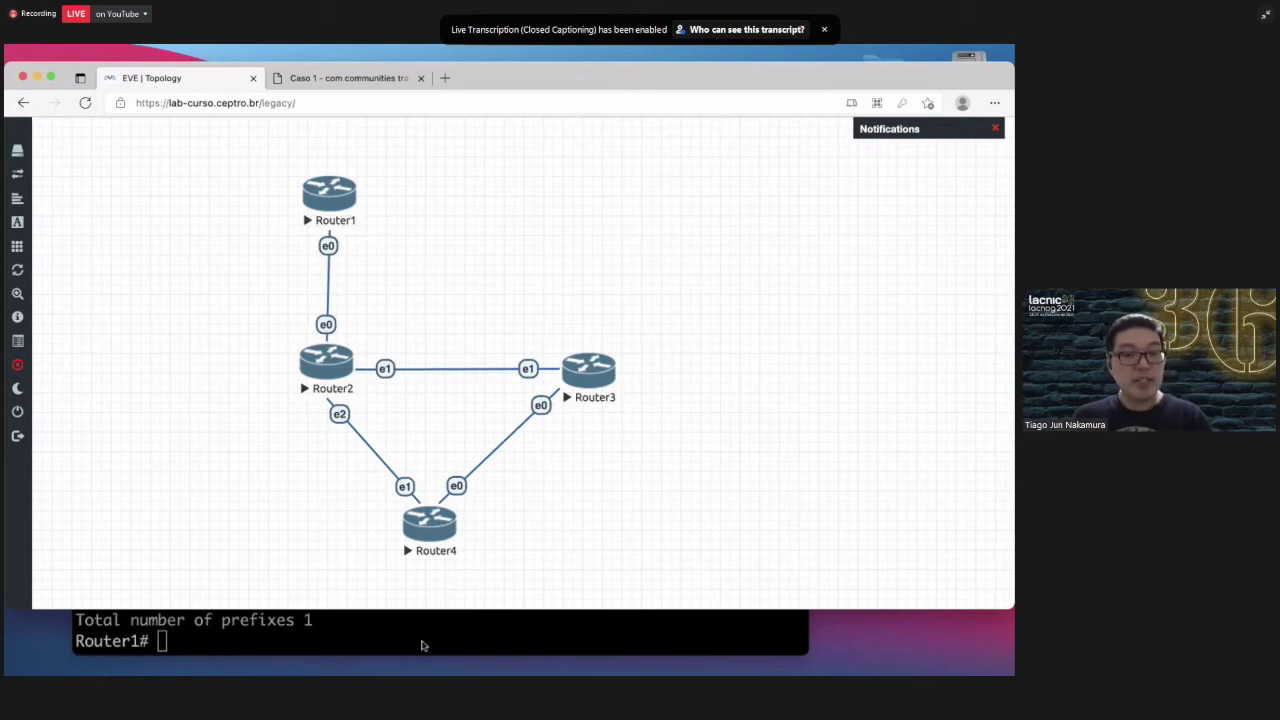
key("ctrl+Up")
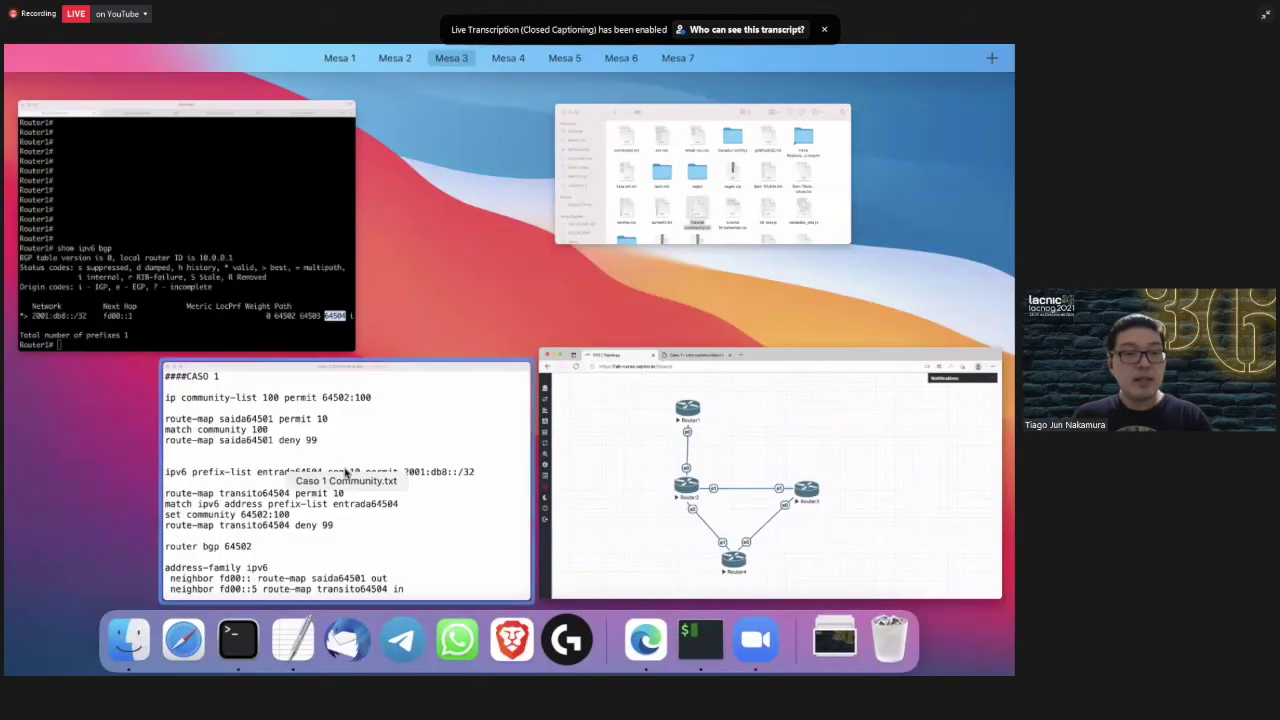
left_click(345, 470)
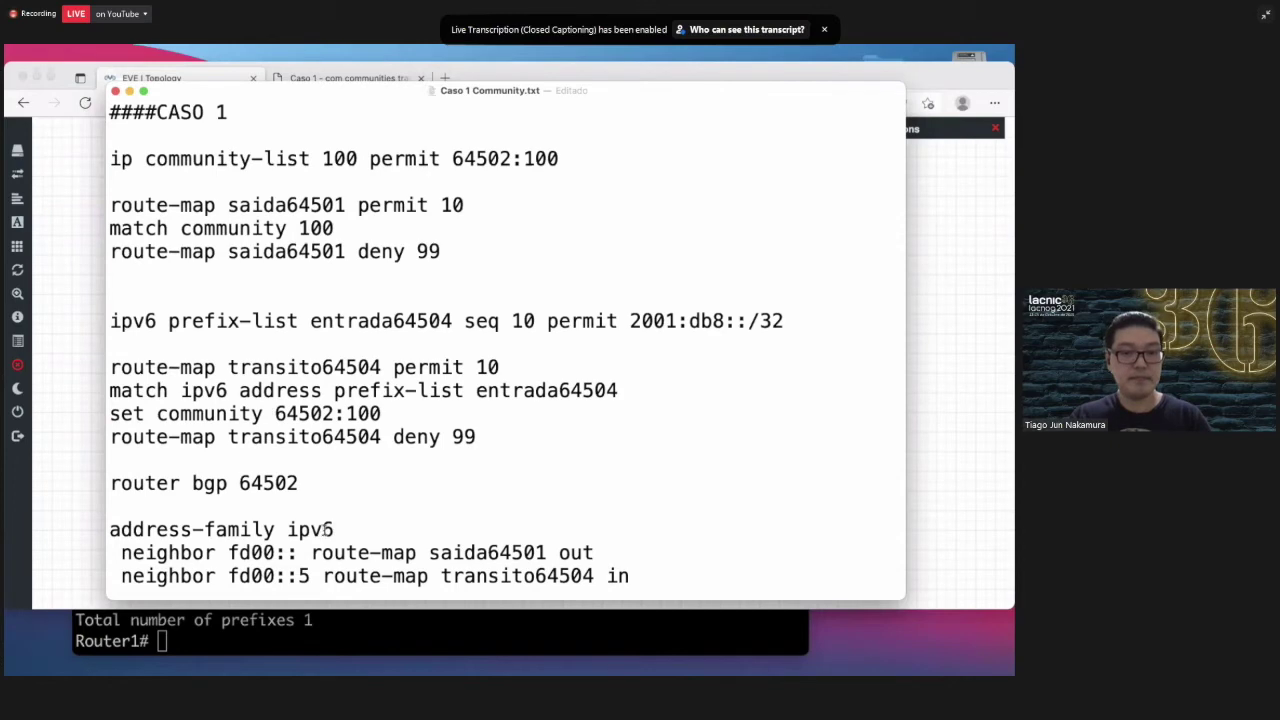
Enter configuration mode on Router2 with "configure terminal" and return to the prepared commands in "Caso 1 Community.txt".
left_click(288, 625)
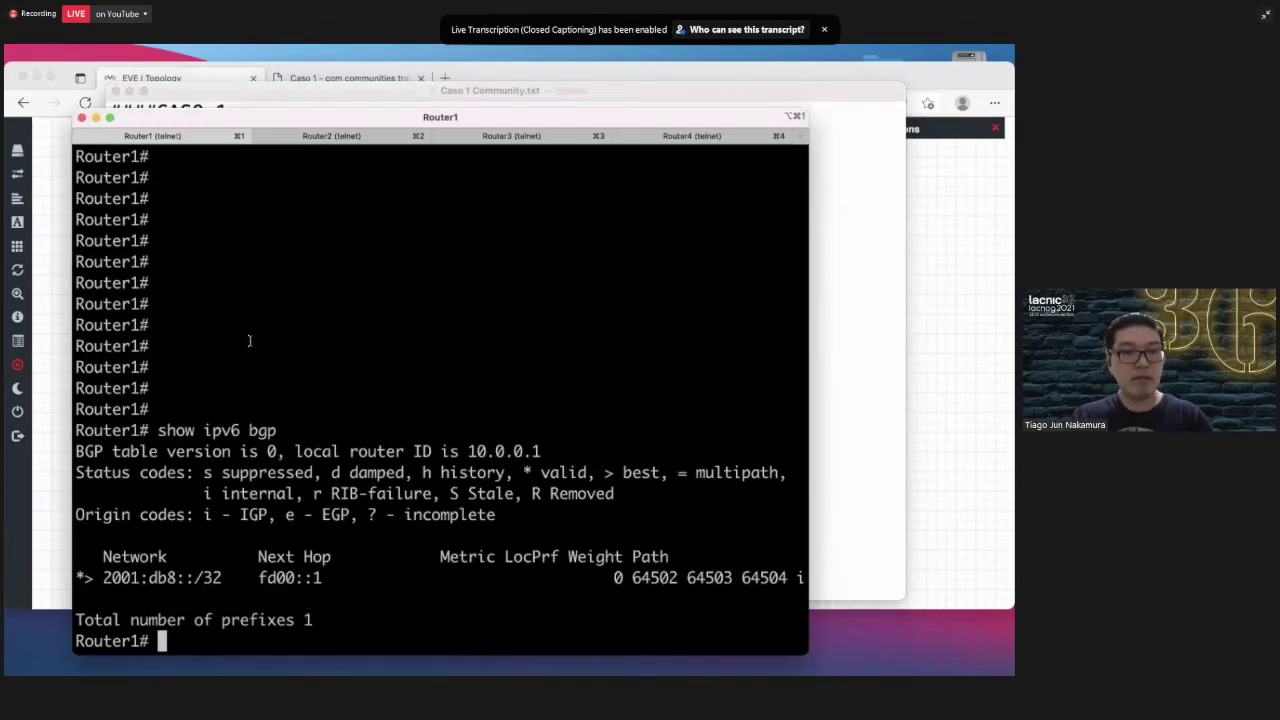
left_click(313, 140)
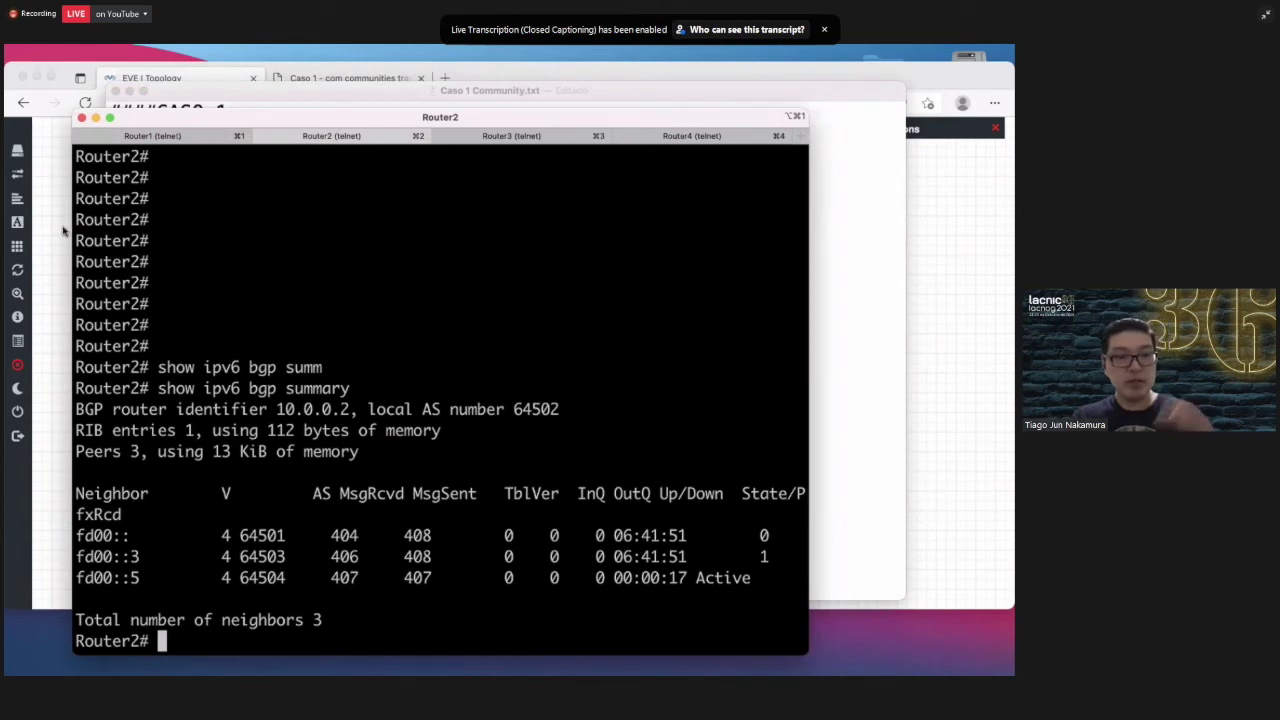
key("Return")
key("Return")
type("config")
key("Tab")
type("ter")
key("Tab")
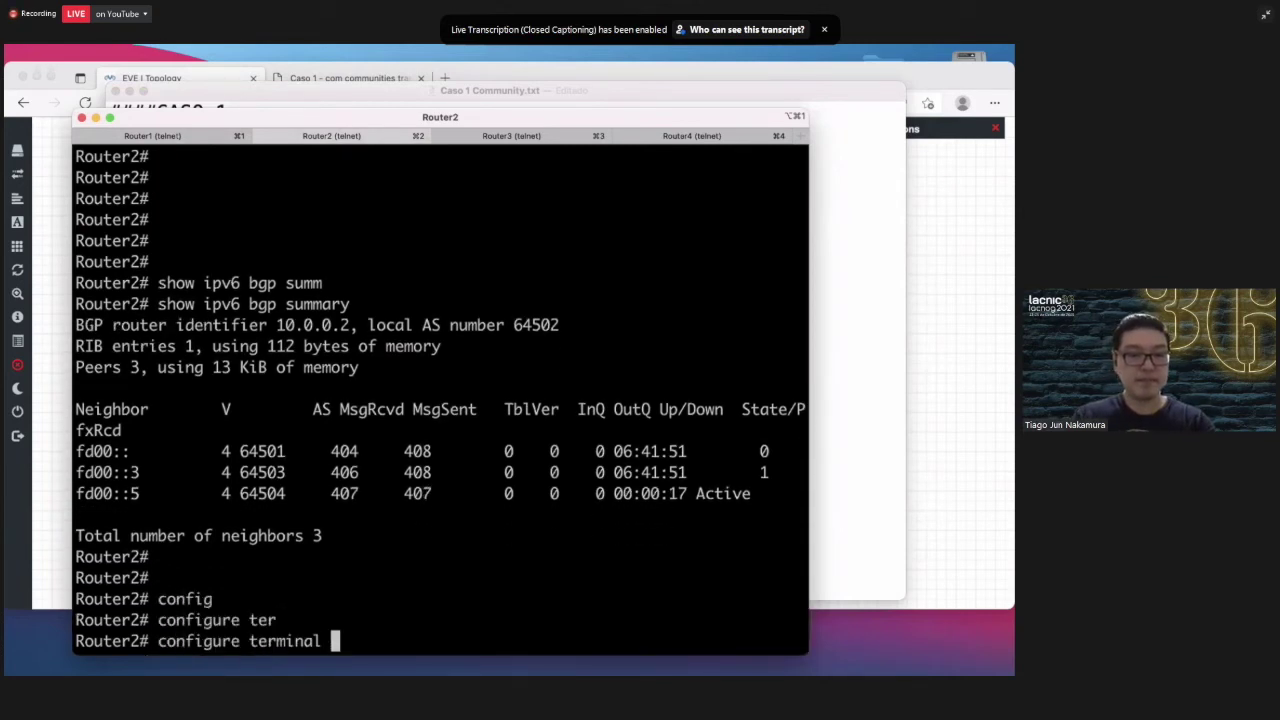
key("Return")
key("super+Tab")
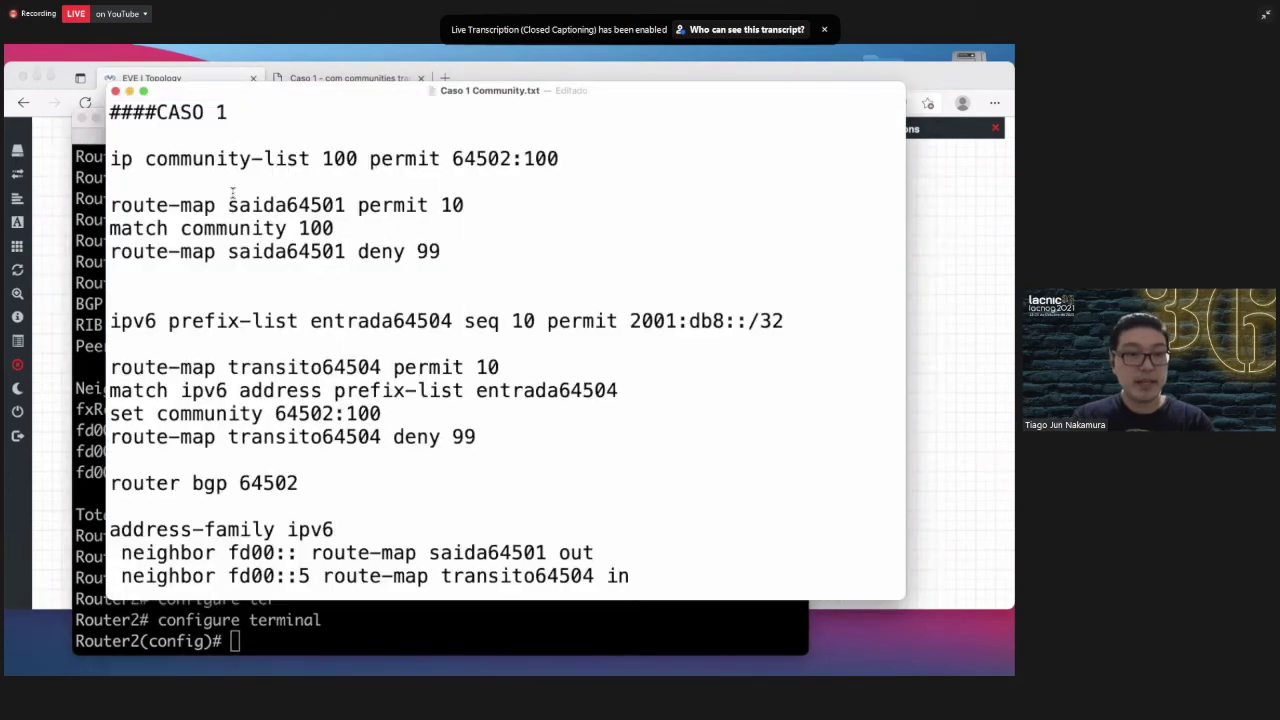
Copy "ip community-list 100 permit 64502:100" from the prepared text file and run it in Router2's configuration mode.
left_click_drag(558, 159, 113, 157)
key("super+c")
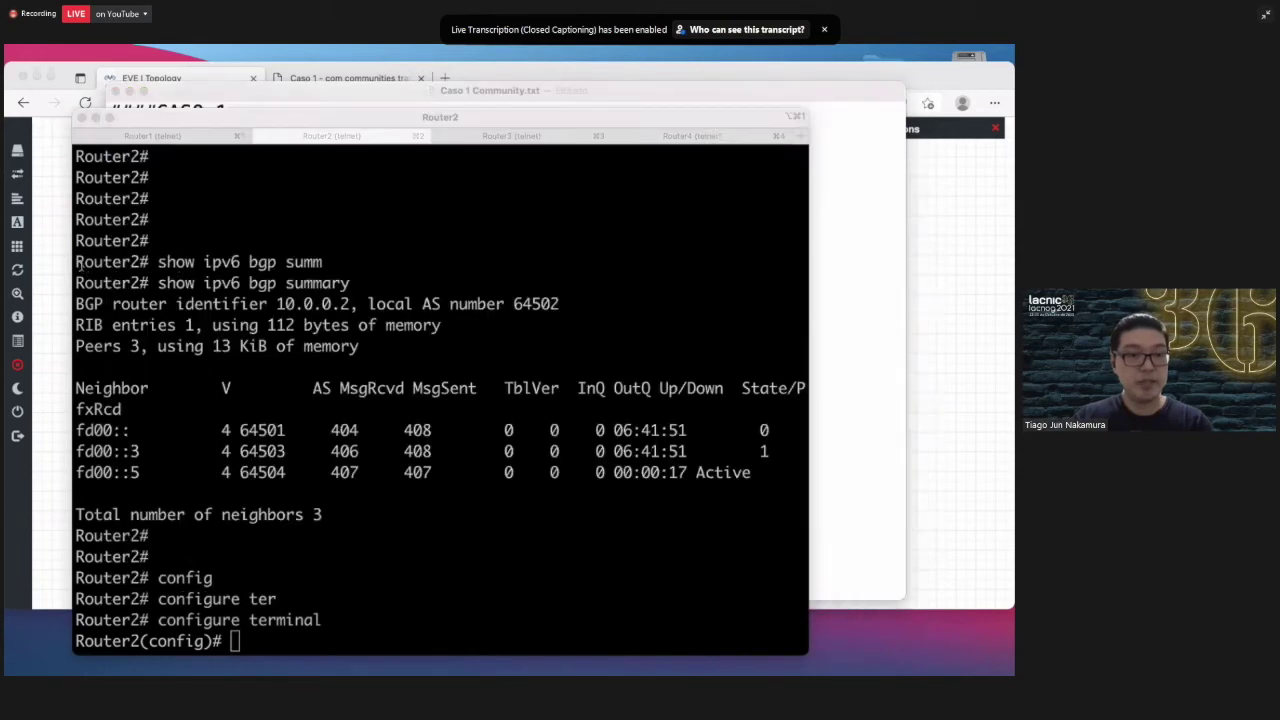
left_click(83, 270)
key("super+v")
key("Return")
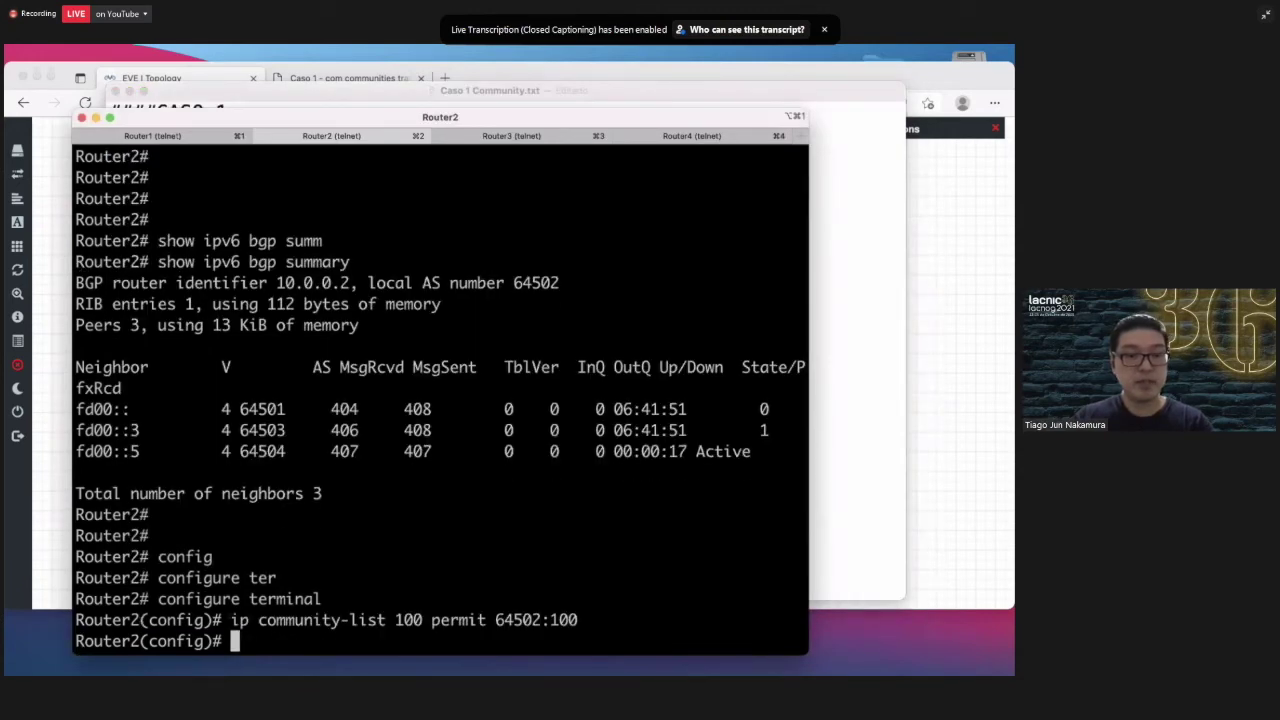
Create route-map saida64501 on Router2 from the prepared lines, with permit 10 matching community 100 and deny 99, and exit route-map mode.
key("super+Tab")
left_click_drag(442, 251, 108, 204)
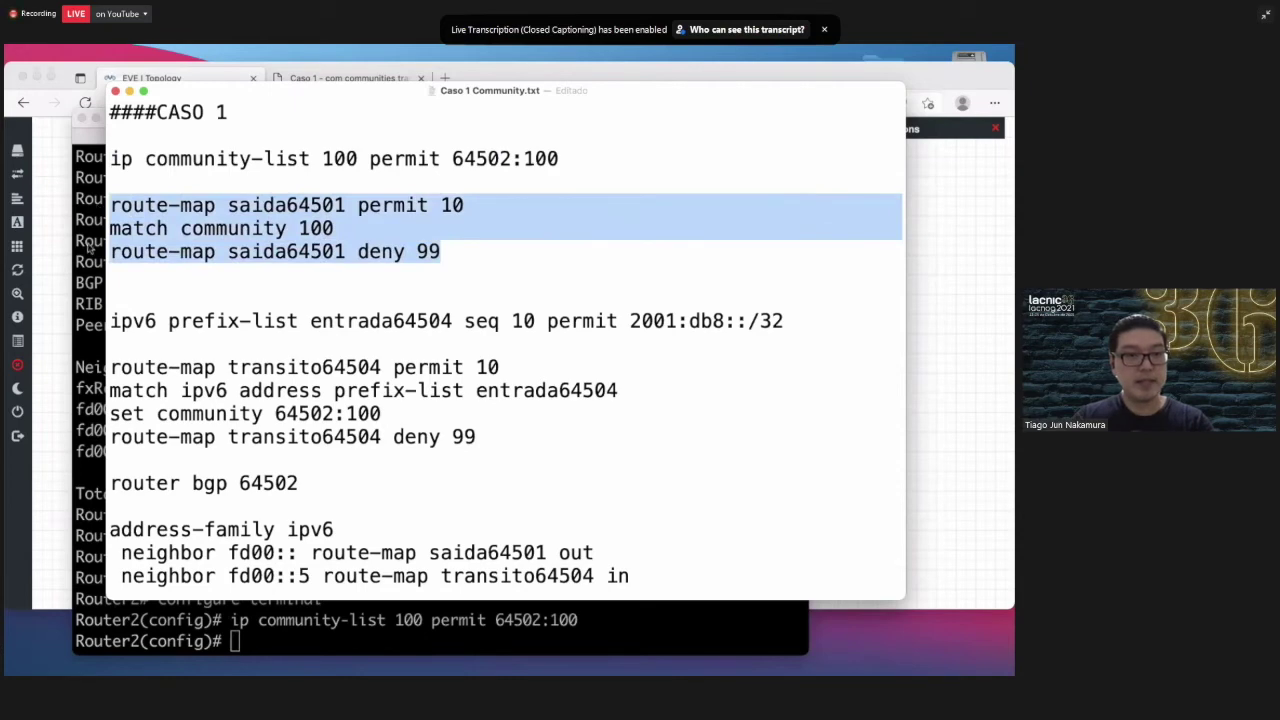
key("super+c")
left_click(88, 245)
key("super+v")
key("Return")
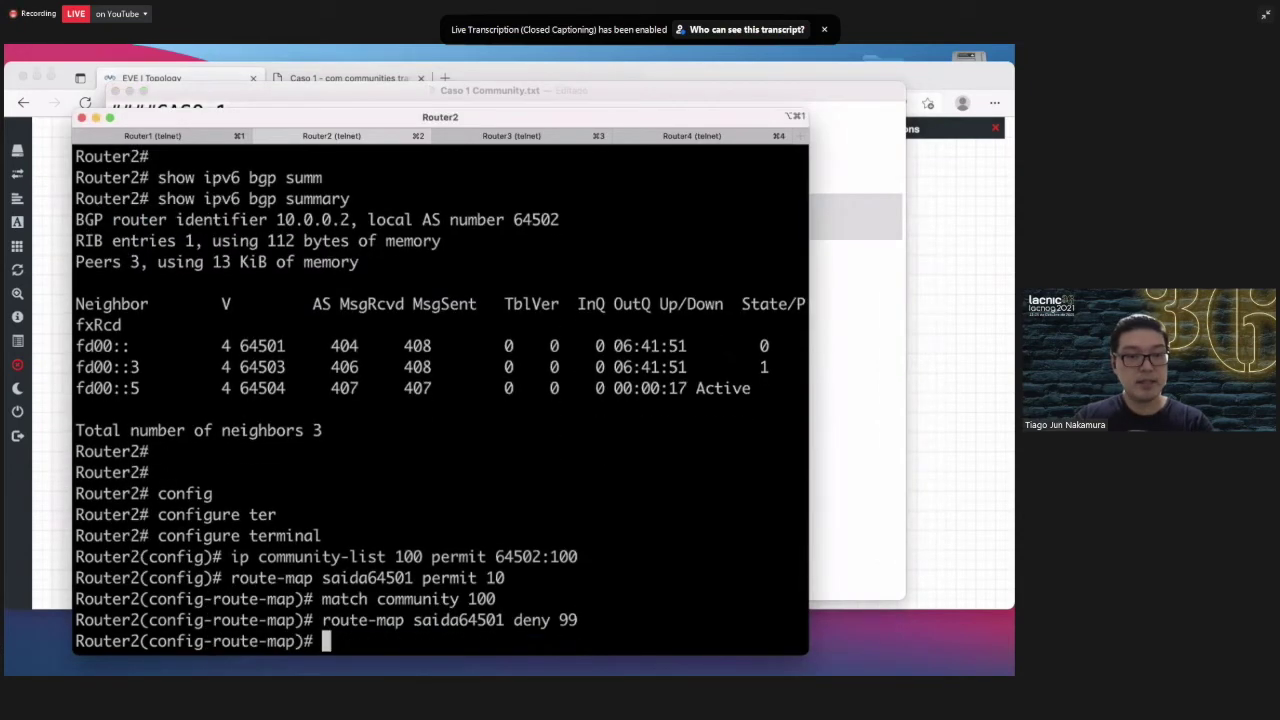
type("exit")
key("Return")
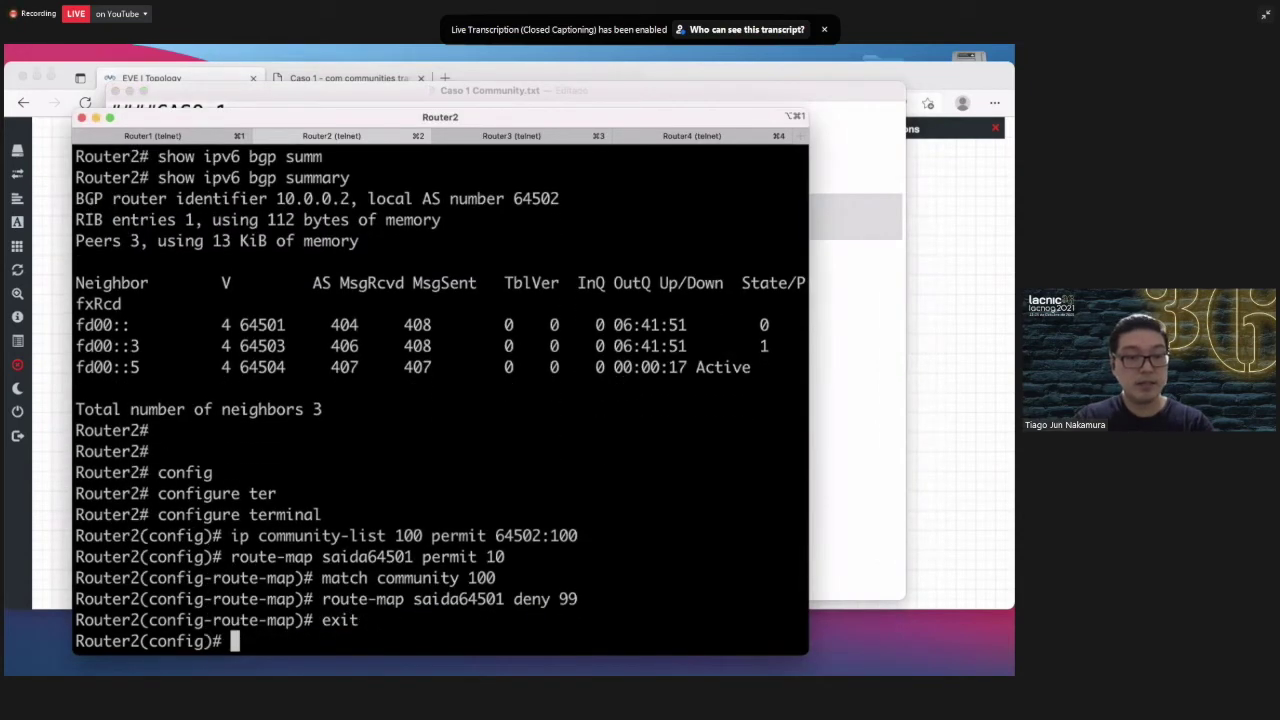
Add the prepared line "ipv6 prefix-list entrada64504 seq 10 permit 2001:db8::/32" to Router2's configuration.
key("super+Tab")
triple_click(369, 320)
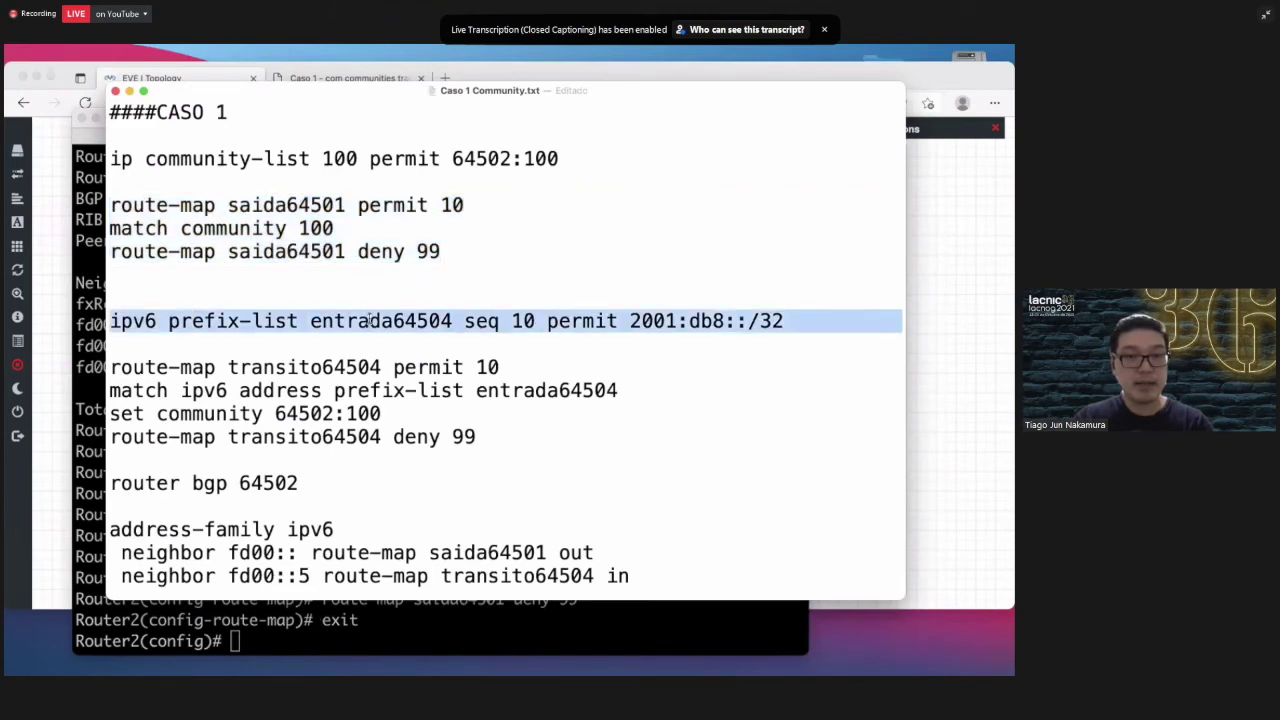
left_click(80, 346)
key("super+v")
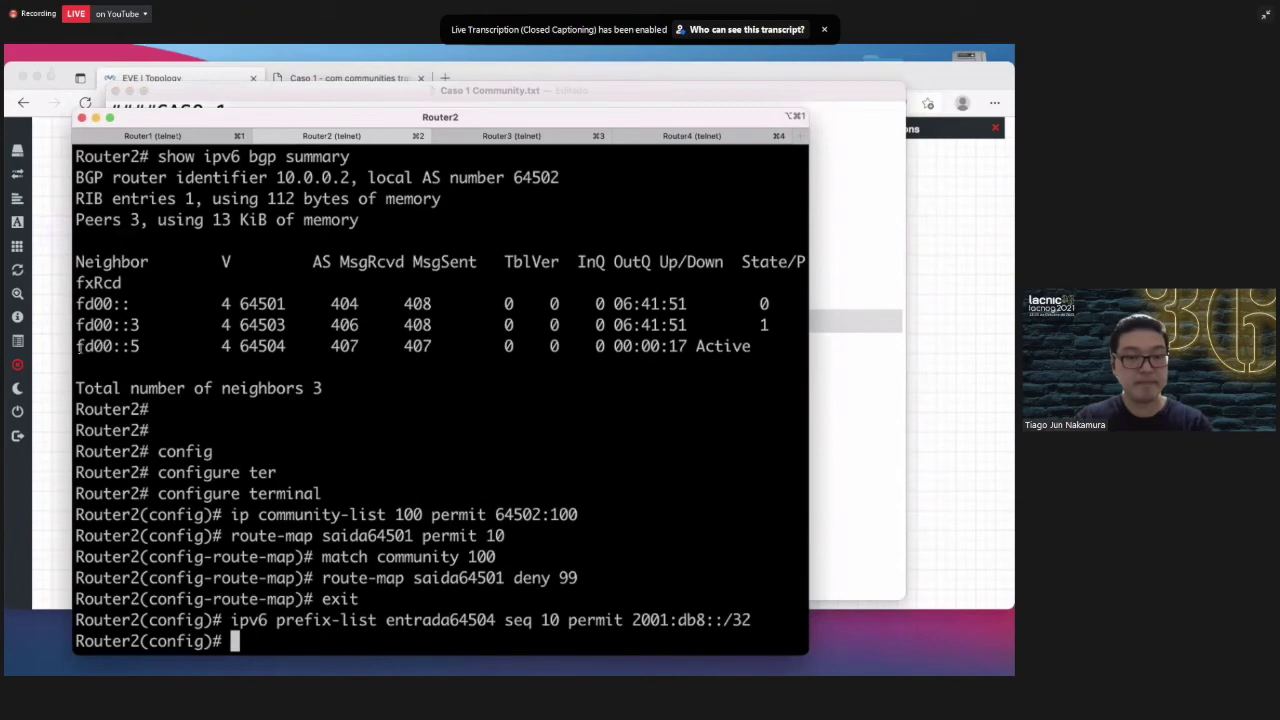
Create route-map transito64504 on Router2: permit 10 matching prefix-list entrada64504 and setting community 64502:100, plus deny 99; exit route-map mode.
key("super+Tab")
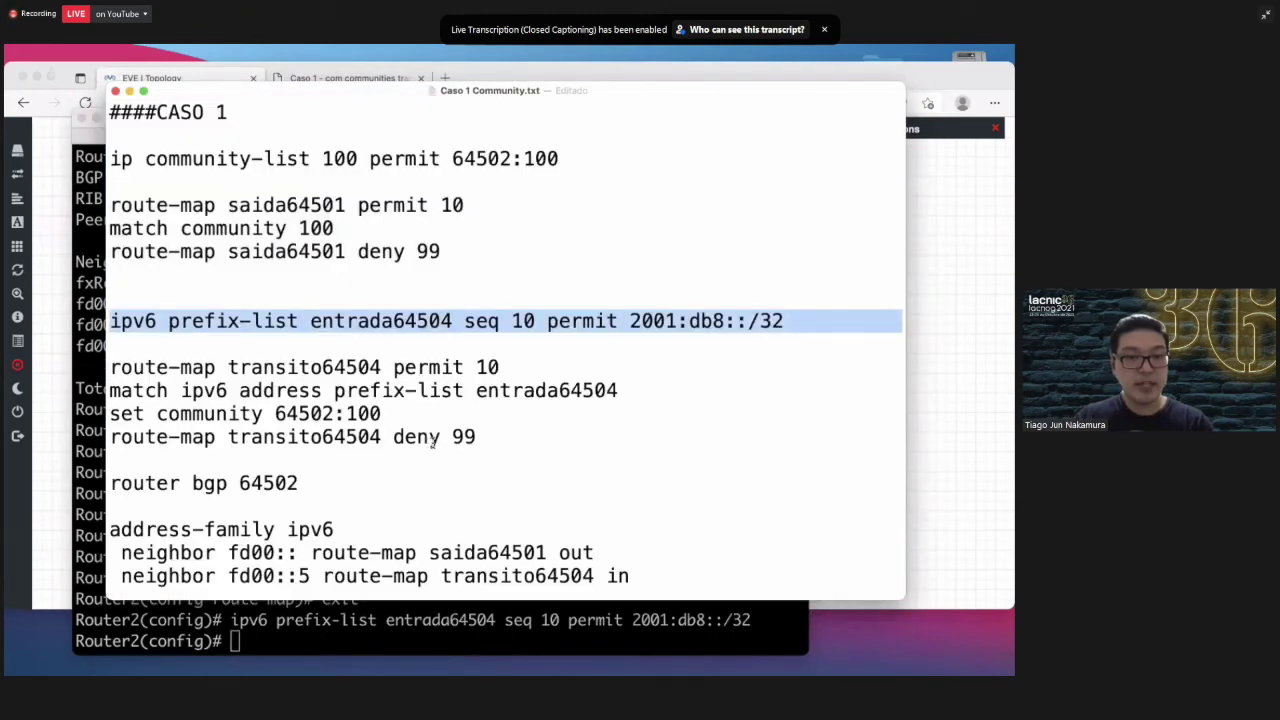
left_click(478, 437)
left_click_drag(478, 437, 103, 372)
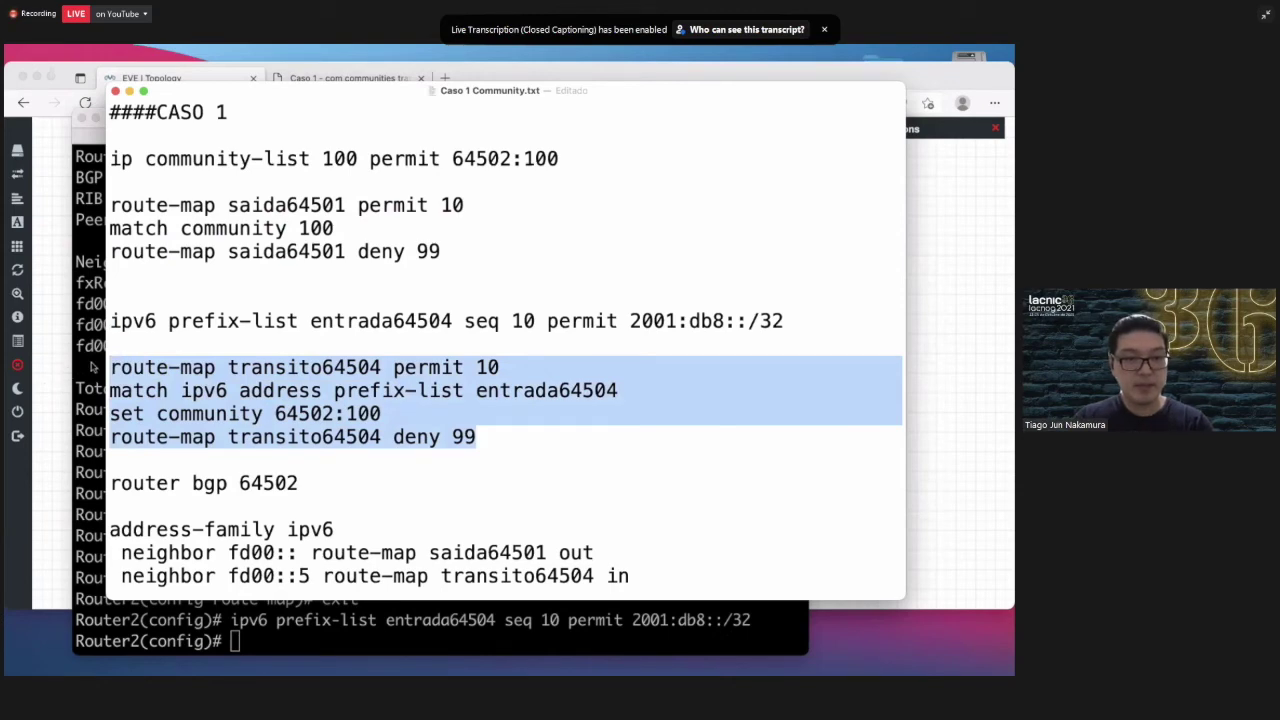
left_click(93, 367)
key("super+v")
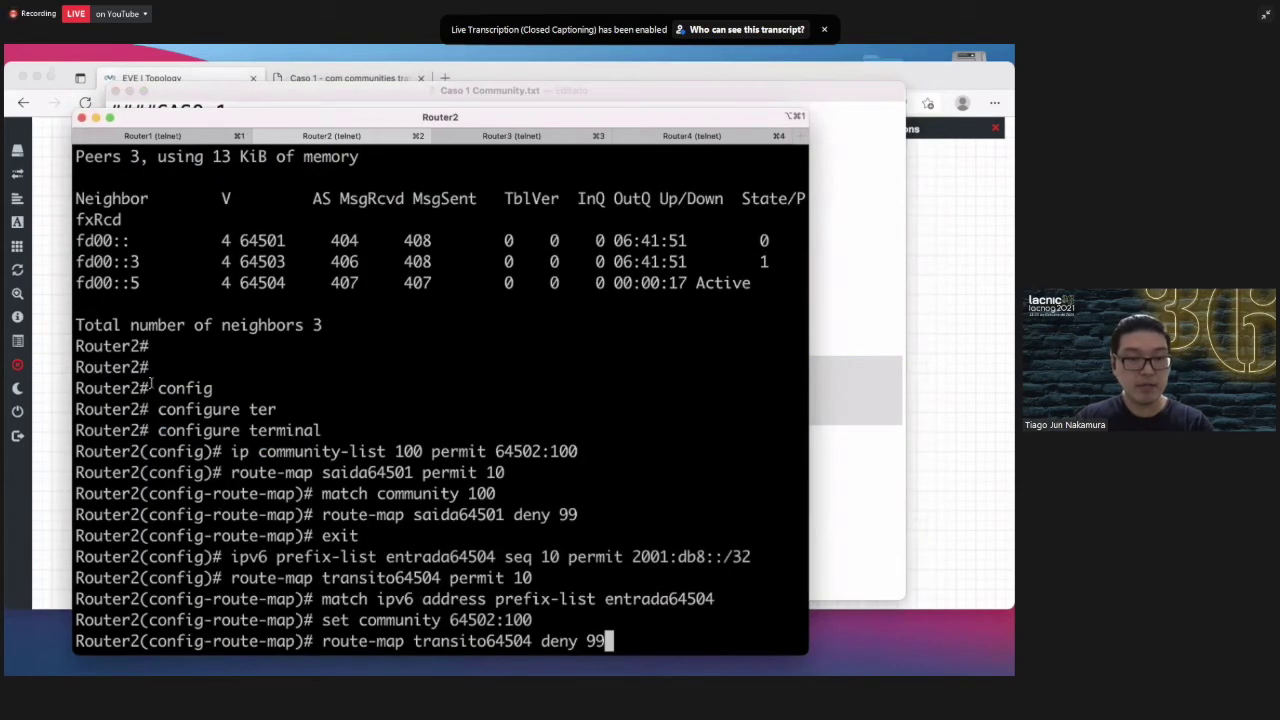
key("Return")
key("super+Tab")
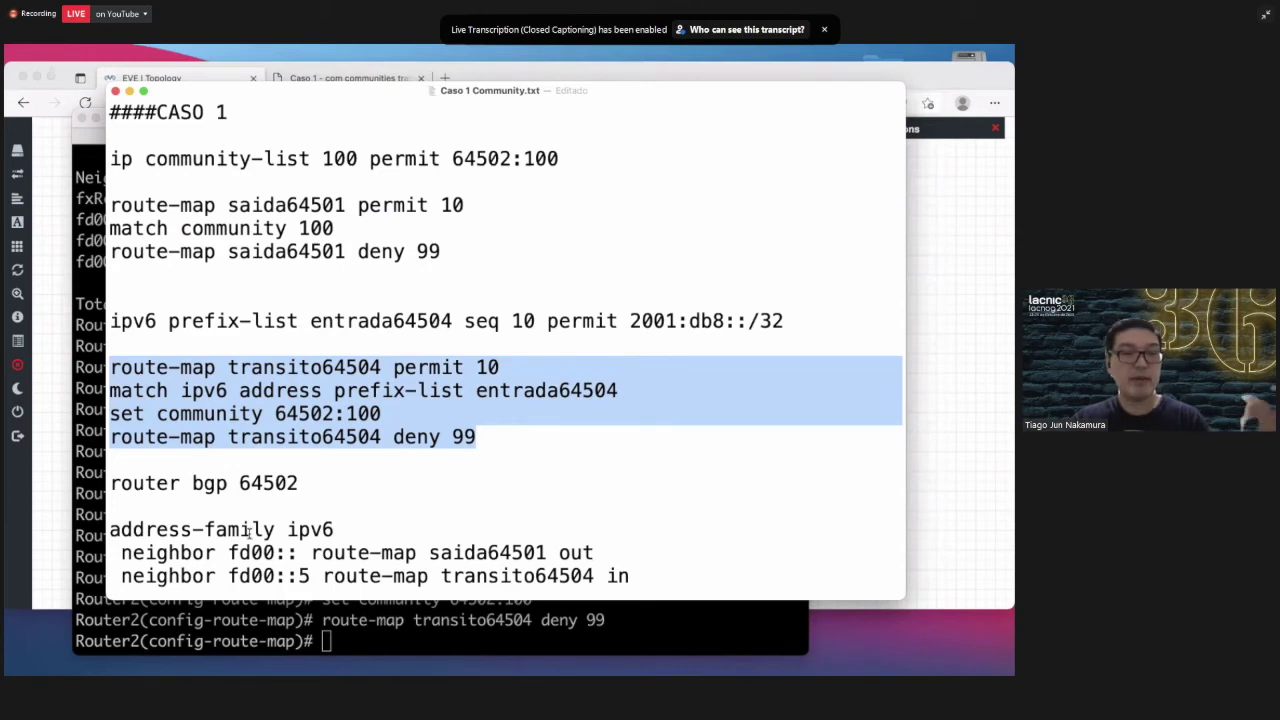
key("super+Tab")
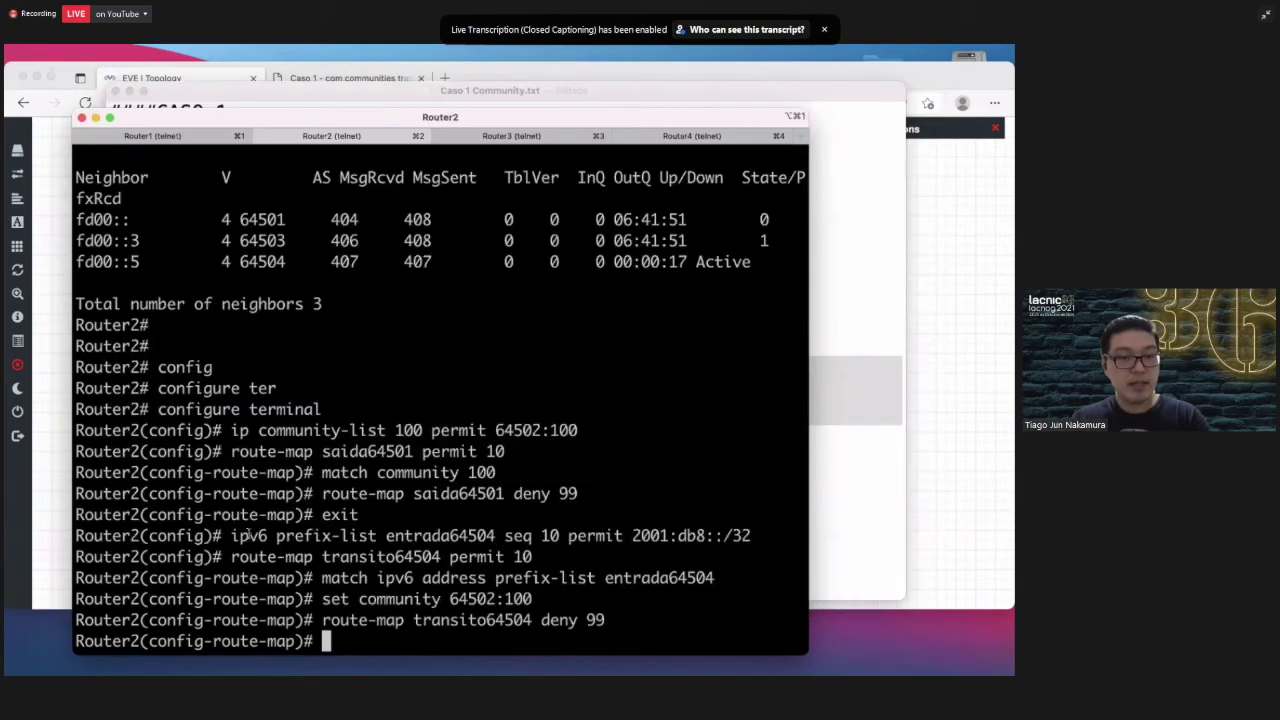
type("exit")
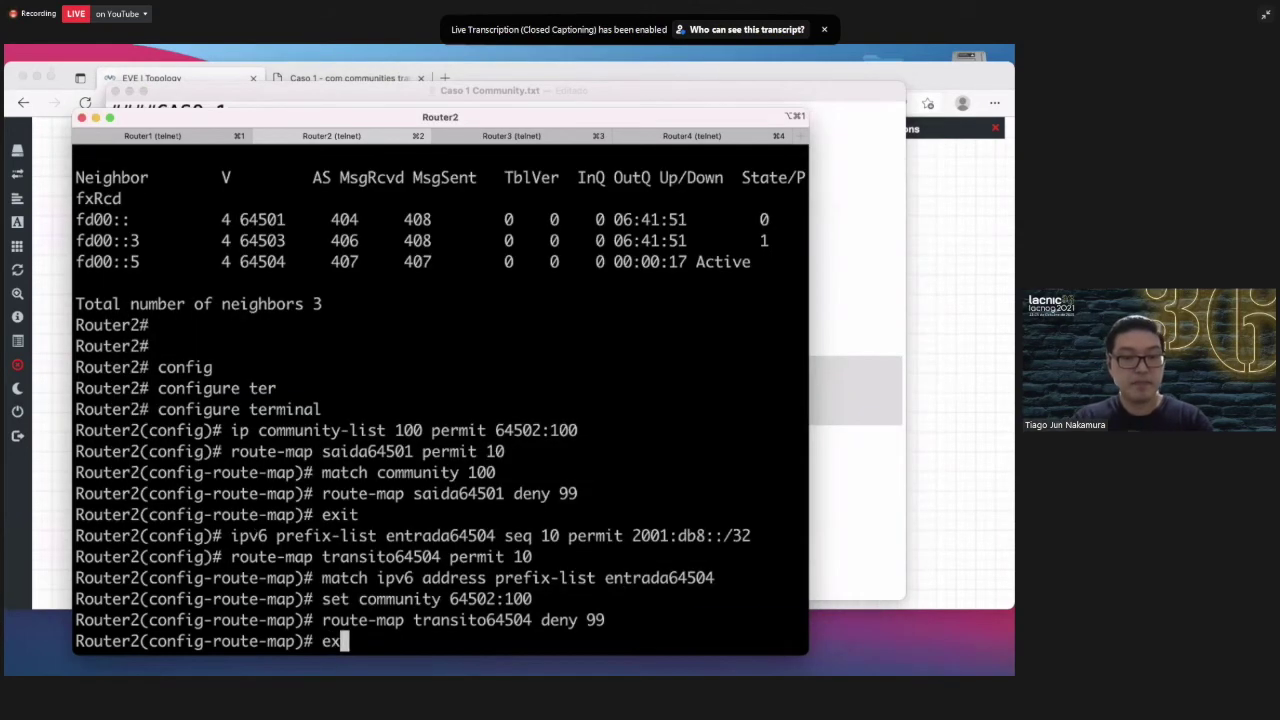
key("Return")
Enter Router2's BGP process with "router bgp 64502" and open its IPv6 address family with "address-family ipv6", using the prepared lines.
key("super+Tab")
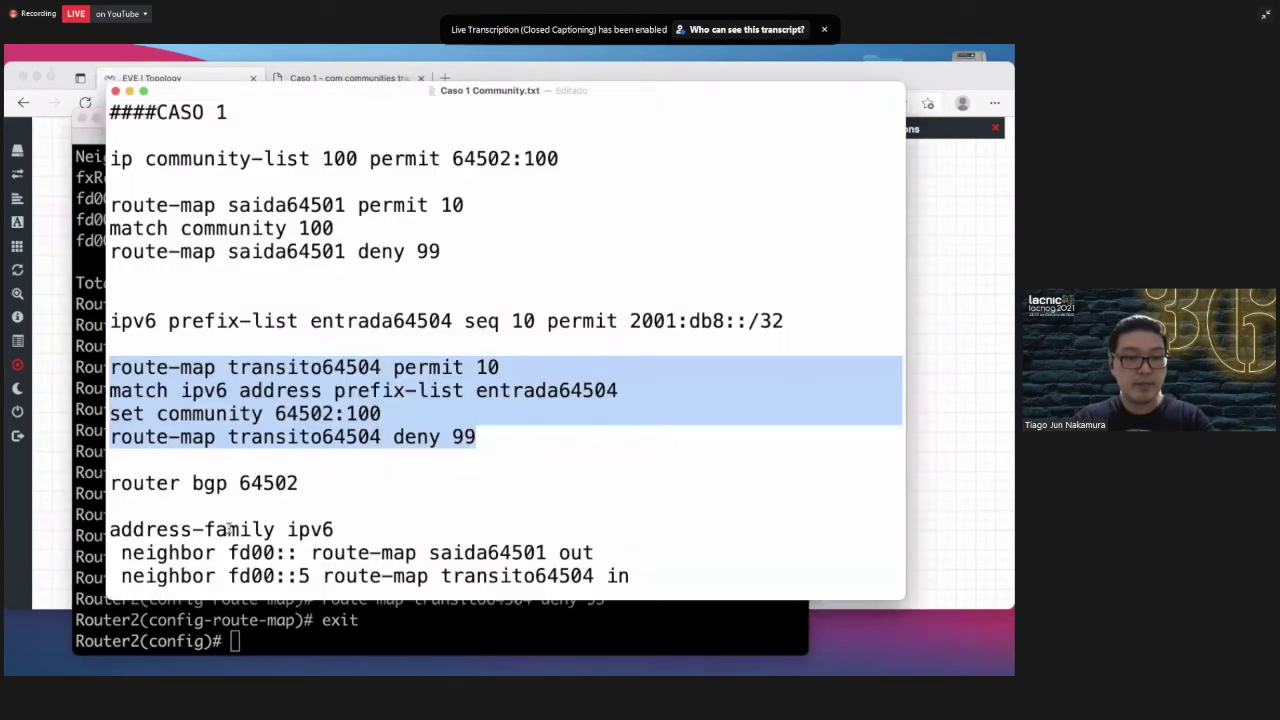
left_click_drag(299, 483, 109, 483)
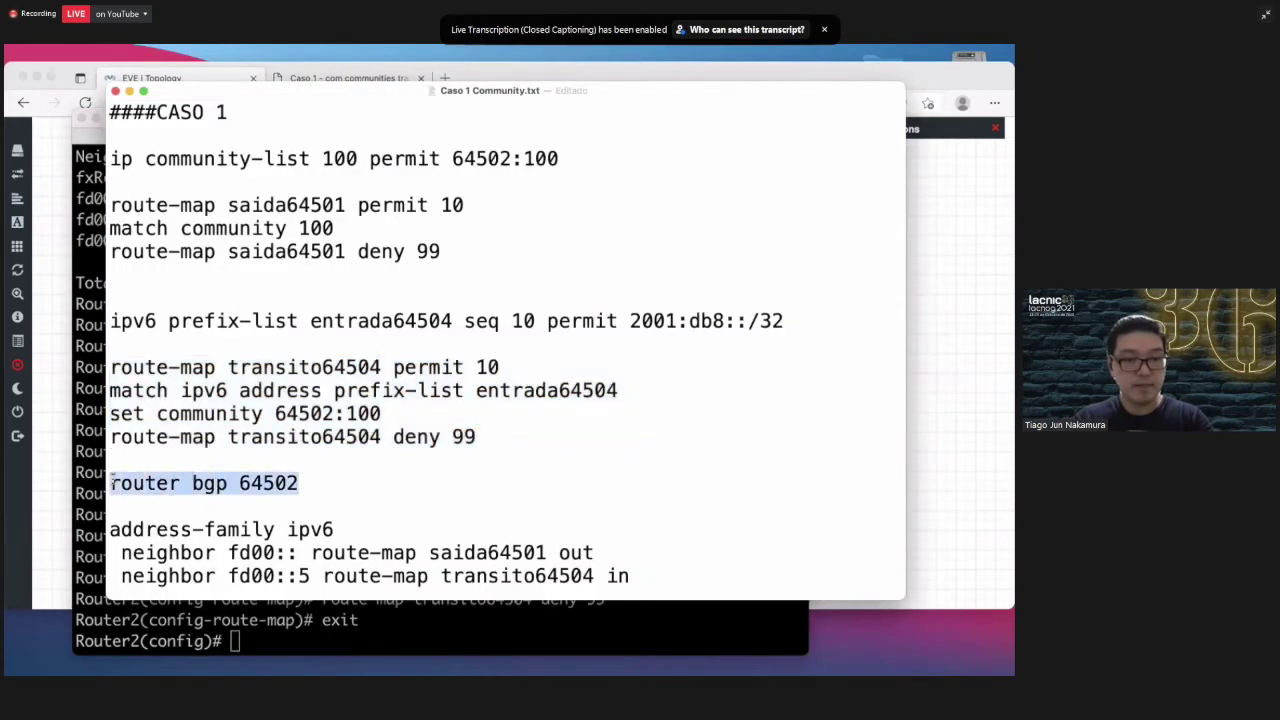
key("super+Tab")
key("super+v")
key("Return")
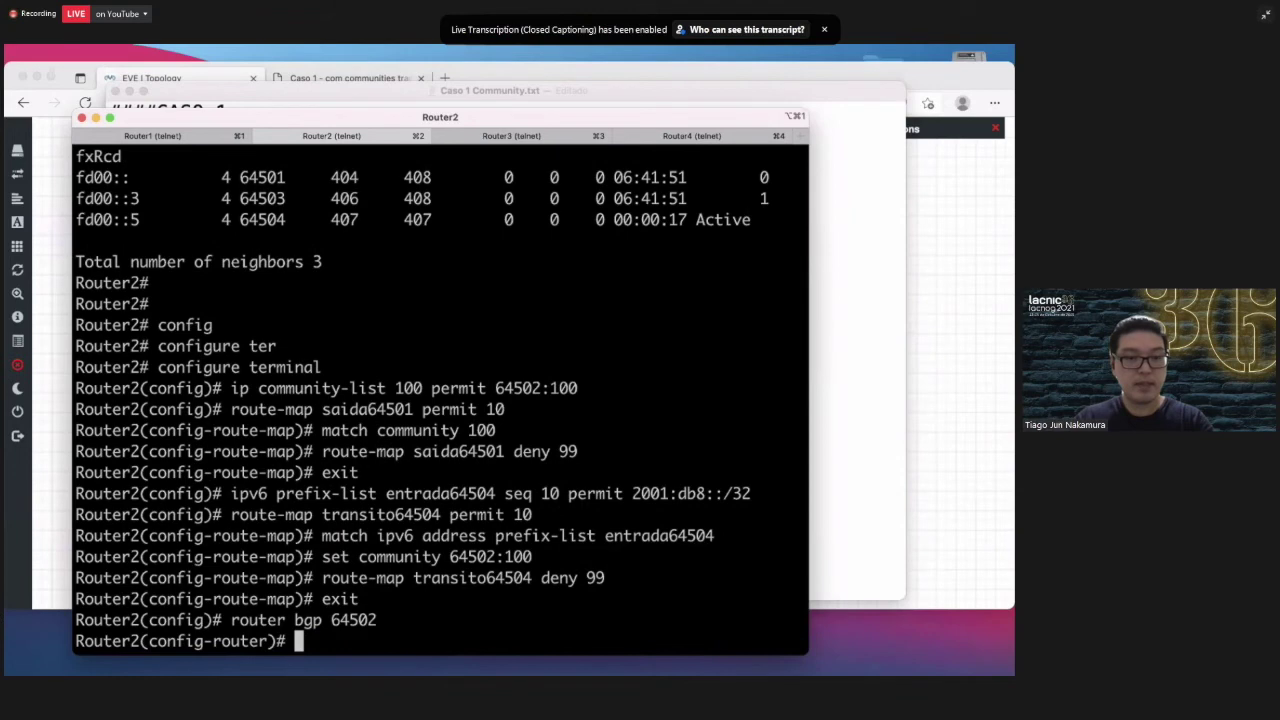
key("super+Tab")
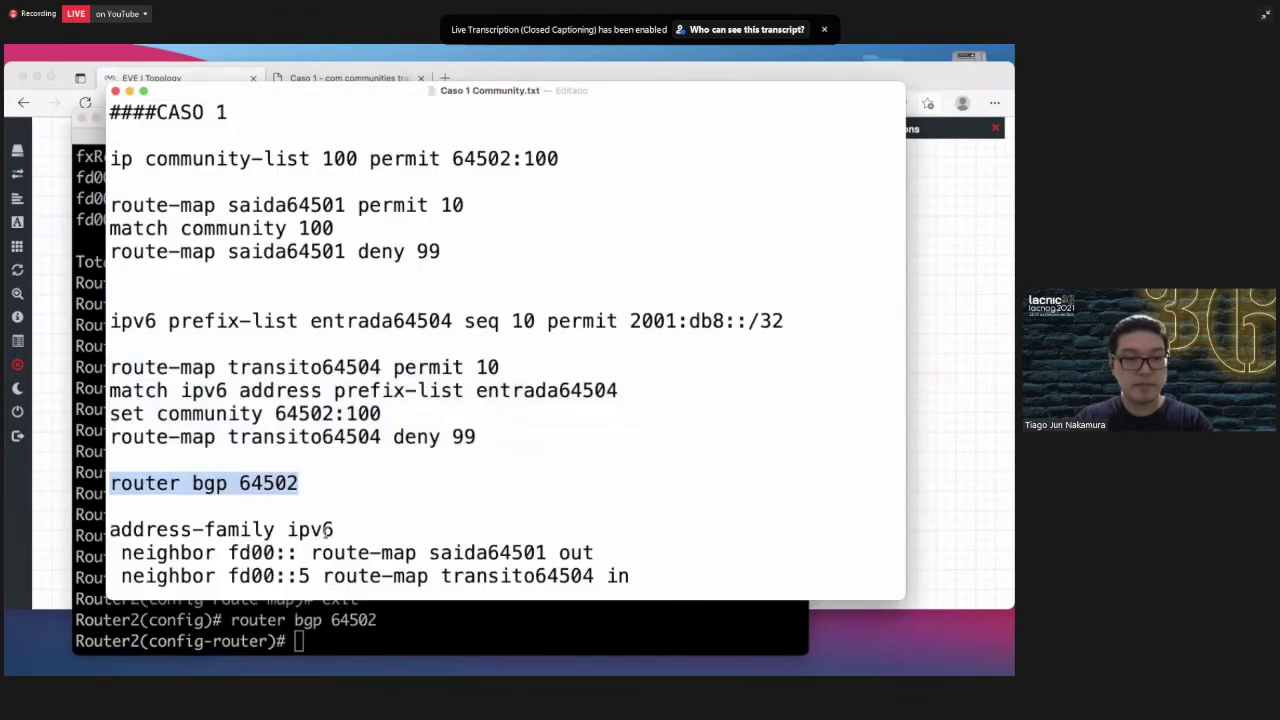
left_click(332, 530)
left_click_drag(185, 533, 106, 537)
key("super+c")
key("super+Tab")
key("super+v")
key("Return")
Apply route-map saida64501 outbound to neighbor fd00:: and route-map transito64504 inbound to neighbor fd00::5 using the prepared lines.
key("super+Tab")
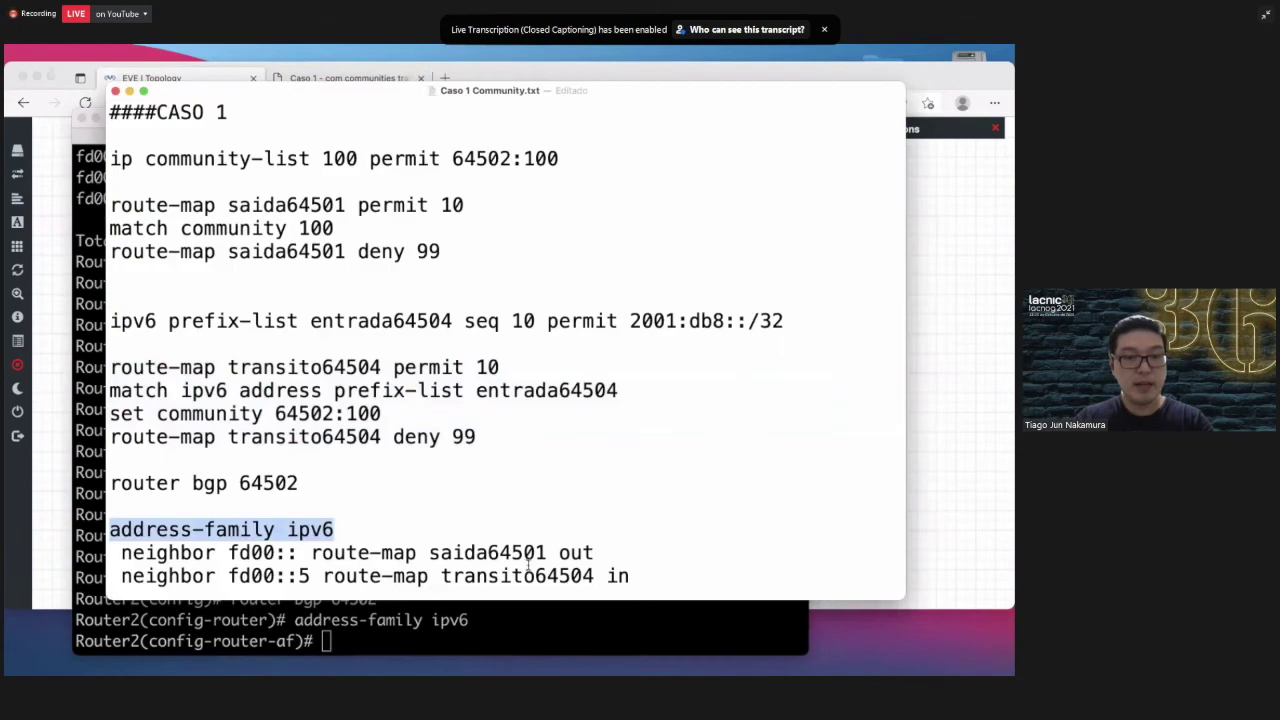
left_click_drag(628, 577, 115, 558)
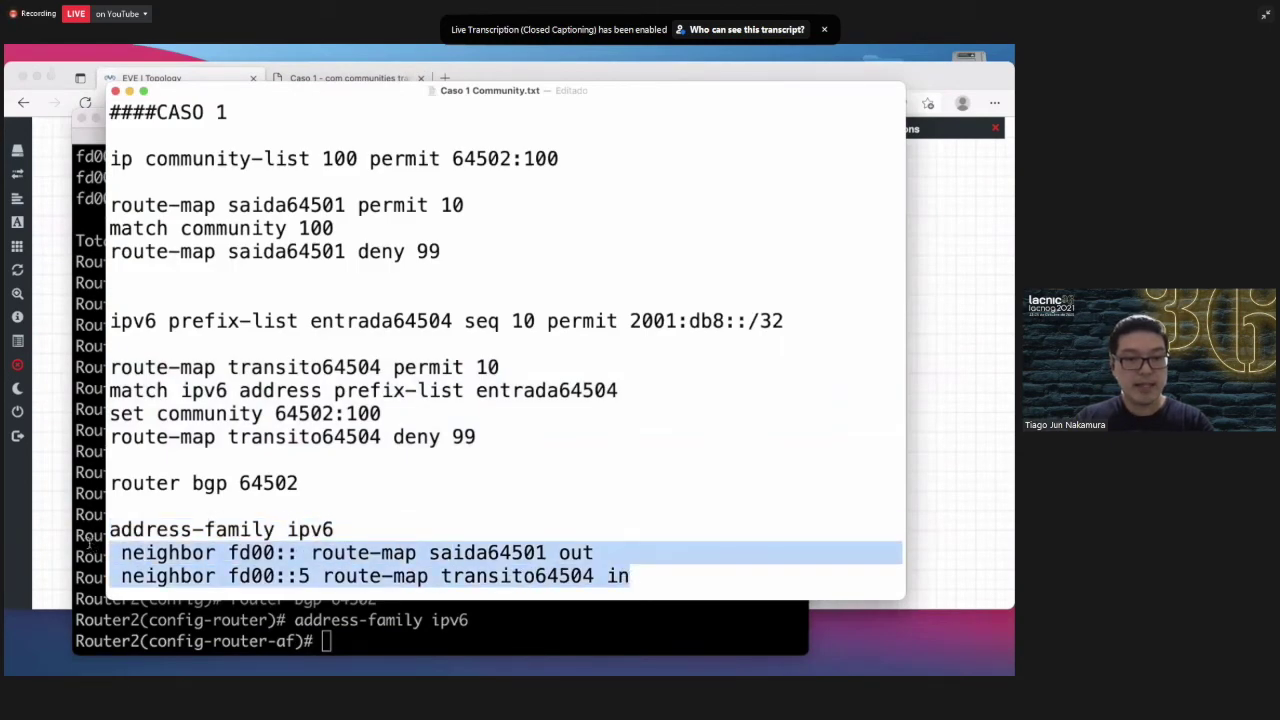
key("super+c")
key("super+Tab")
key("super+v")
key("Return")
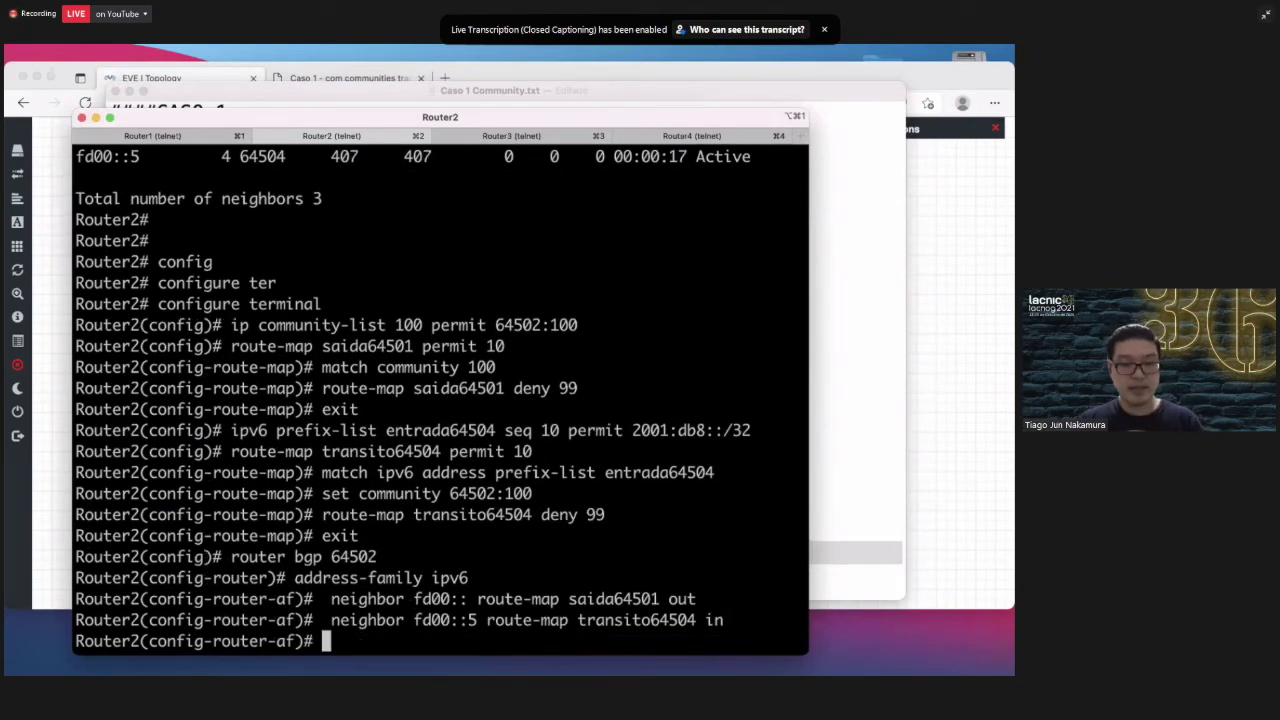
Exit the address-family, router and global configuration modes to return to the Router2# prompt.
type("exitex")
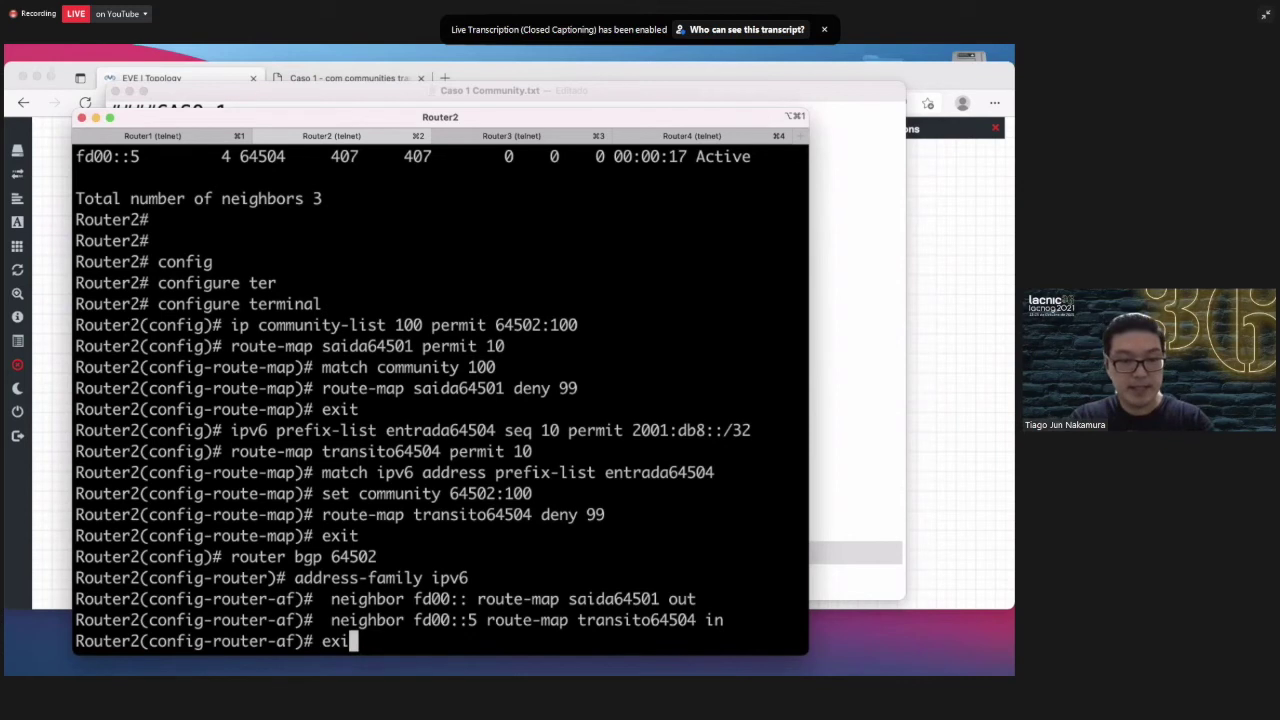
key("BackSpace")
key("BackSpace")
key("Return")
key("Return")
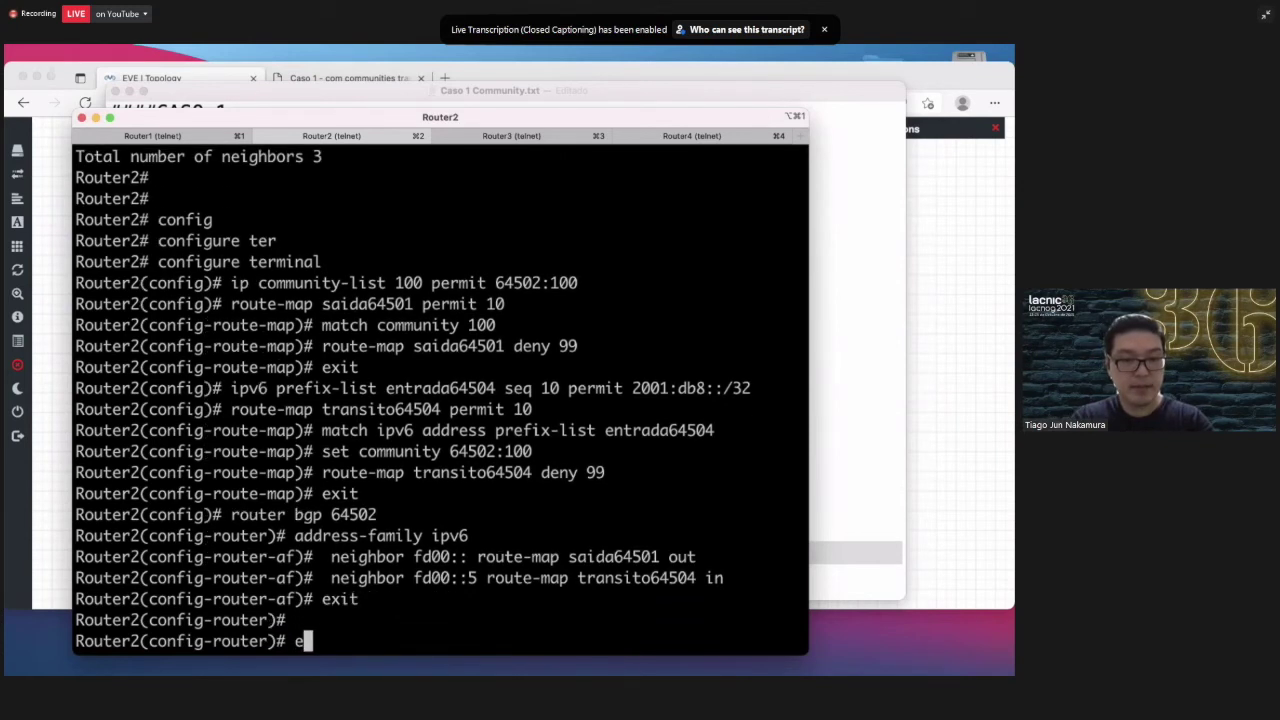
type("exit")
key("Return")
type("exit")
key("Return")
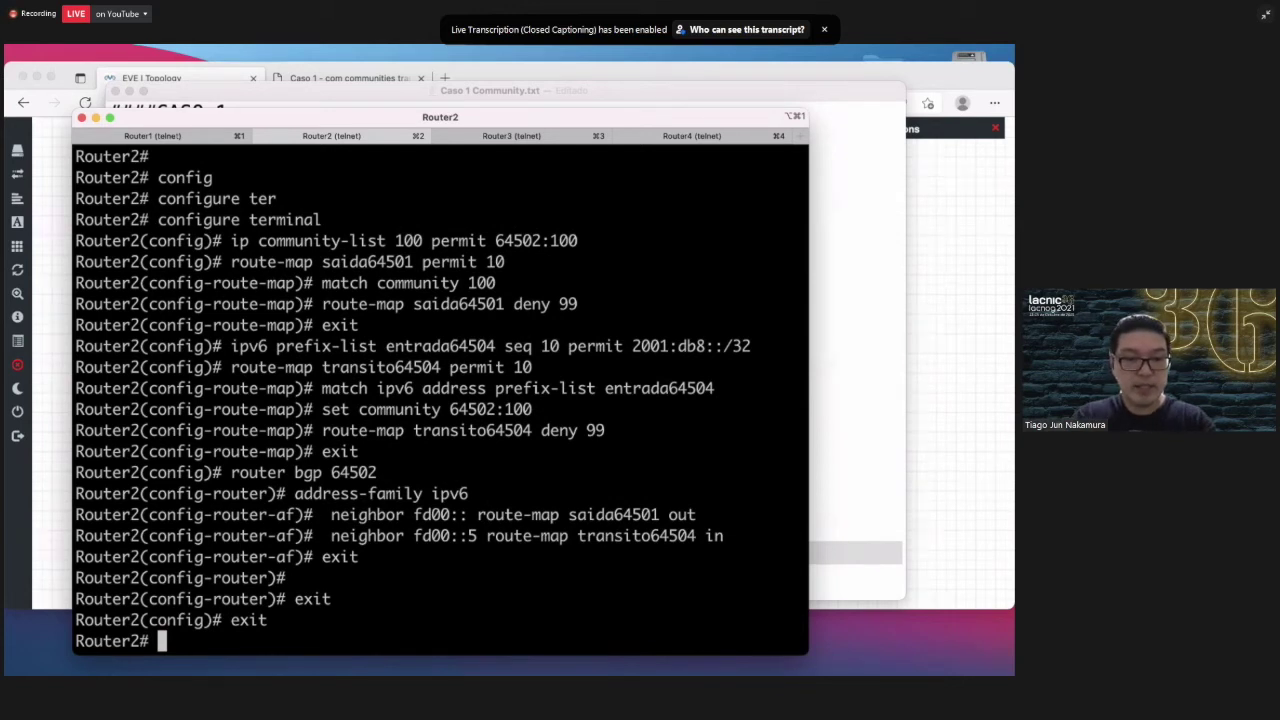
Add blank prompt lines on Router2 and display its configuration with "show running-config".
key("Return")
key("Return")
key("Return")
key("Return")
key("Return")
key("Return")
key("Return")
key("Return")
key("Return")
key("Return")
key("Return")
key("Return")
key("Return")
key("Return")
key("Return")
key("Return")
key("Return")
key("Return")
key("Return")
key("Return")
type("show runn")
key("Tab")
key("Return")
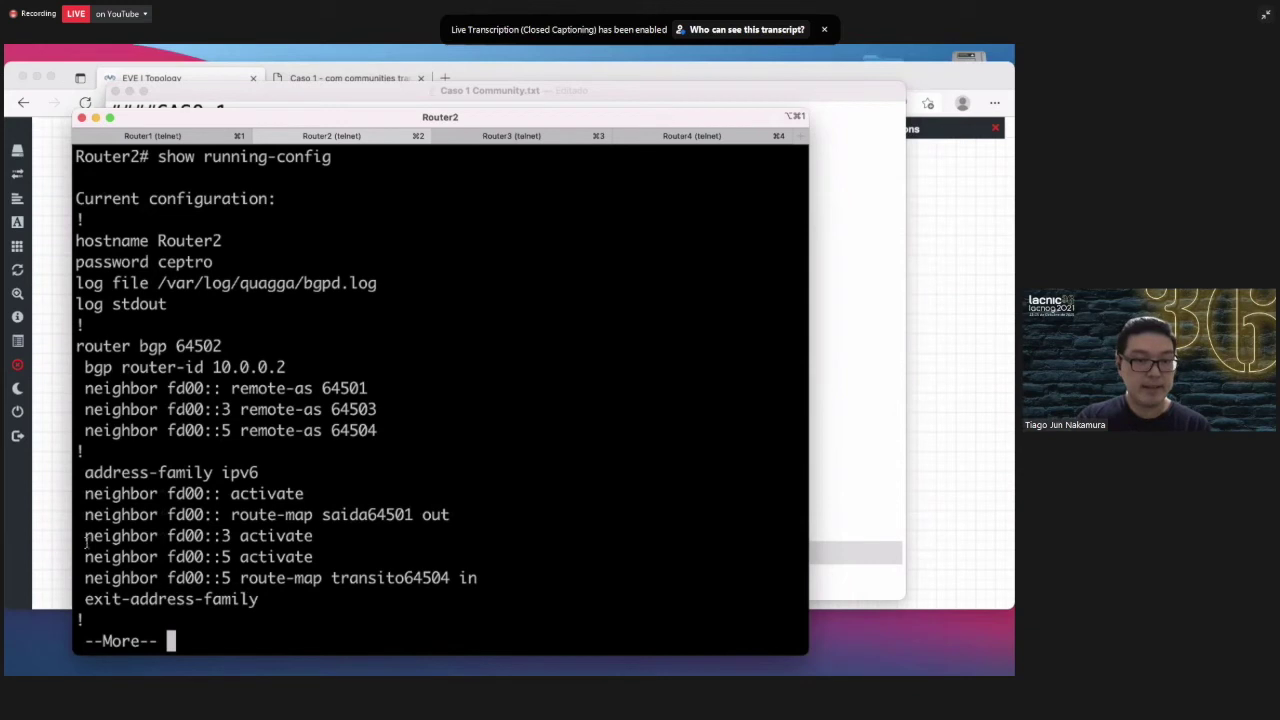
Examine the neighbor route-map assignments, prefix-list, community-list and route-maps in Router2's running configuration, then add blank prompt lines.
triple_click(326, 514)
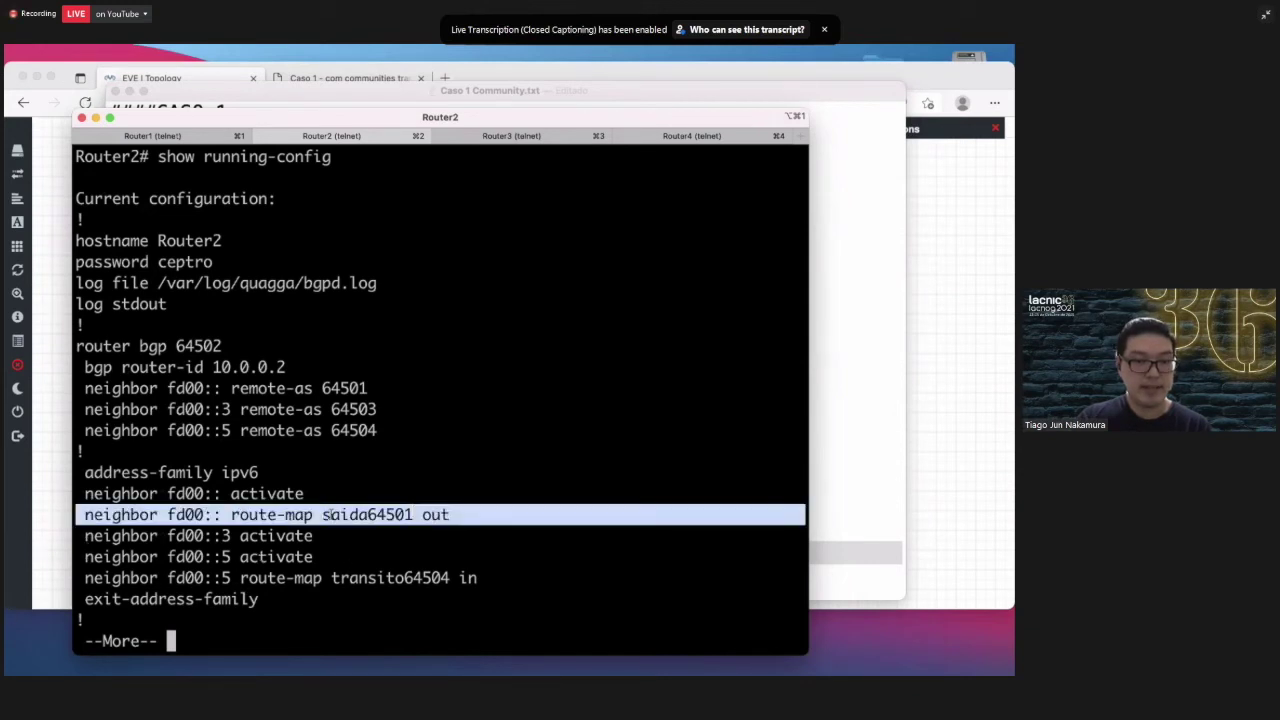
double_click(344, 577)
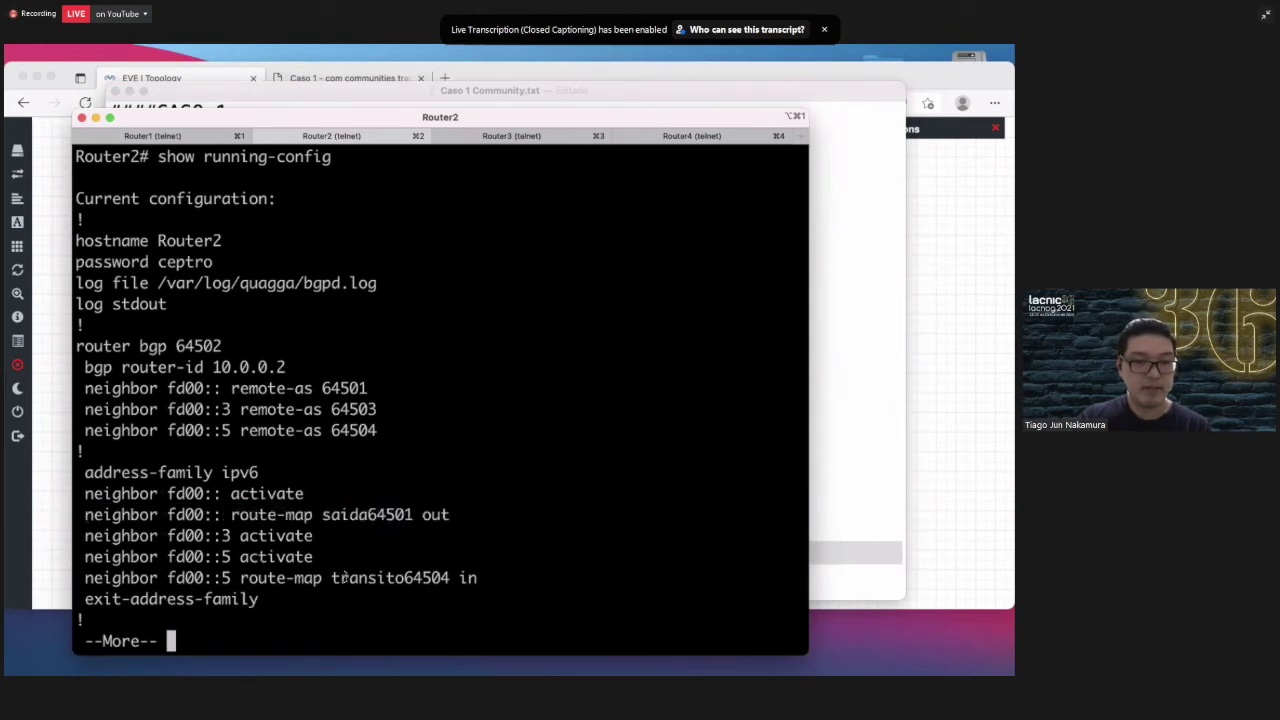
key("space")
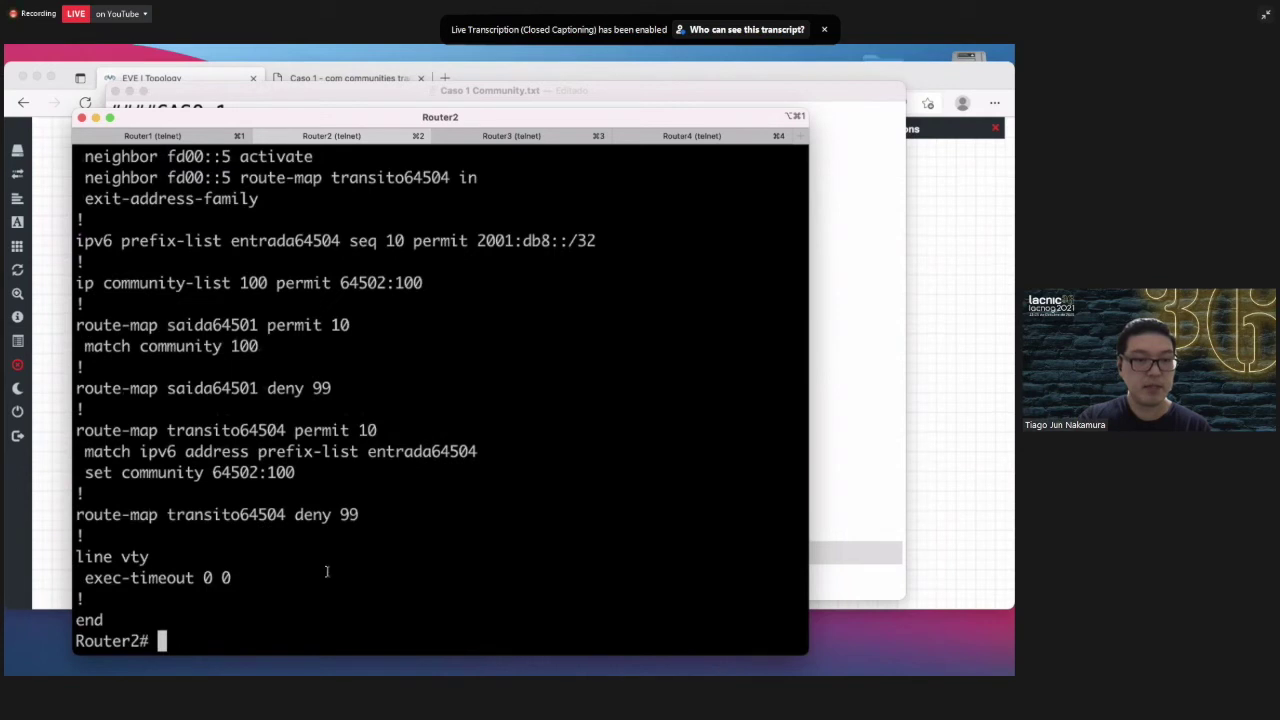
left_click_drag(78, 322, 378, 488)
left_click(449, 530)
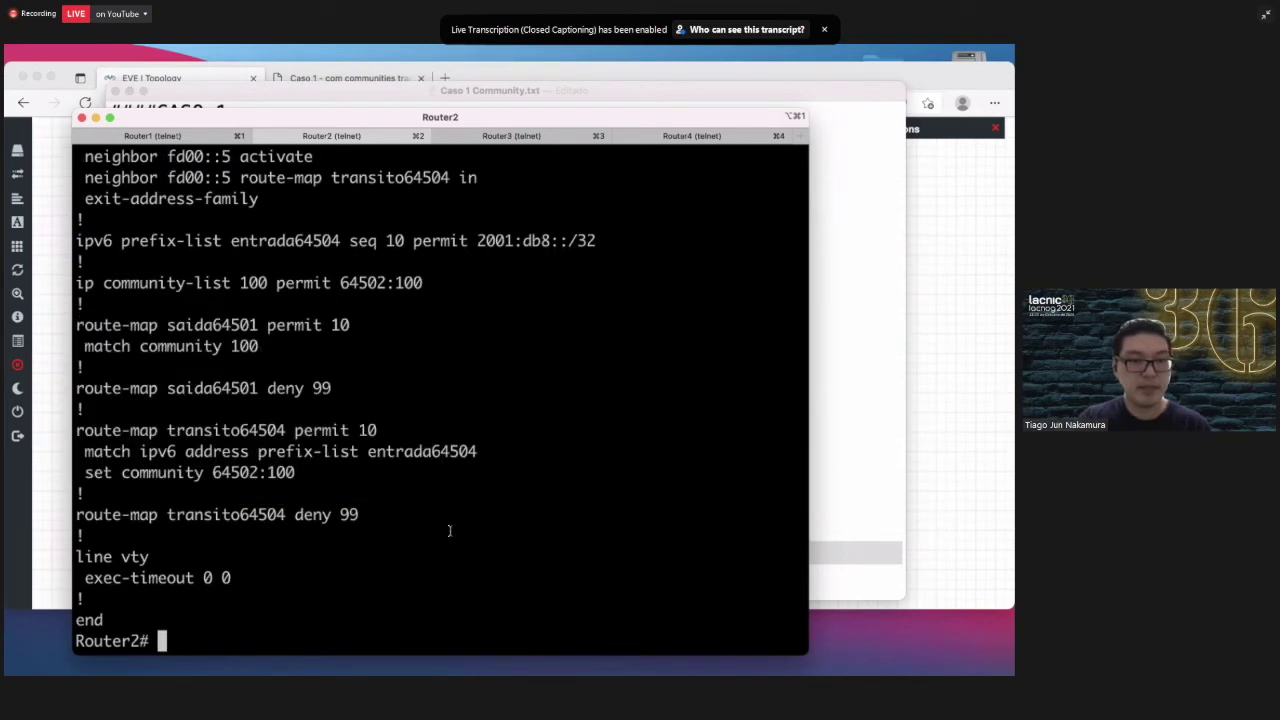
type("q")
key("BackSpace")
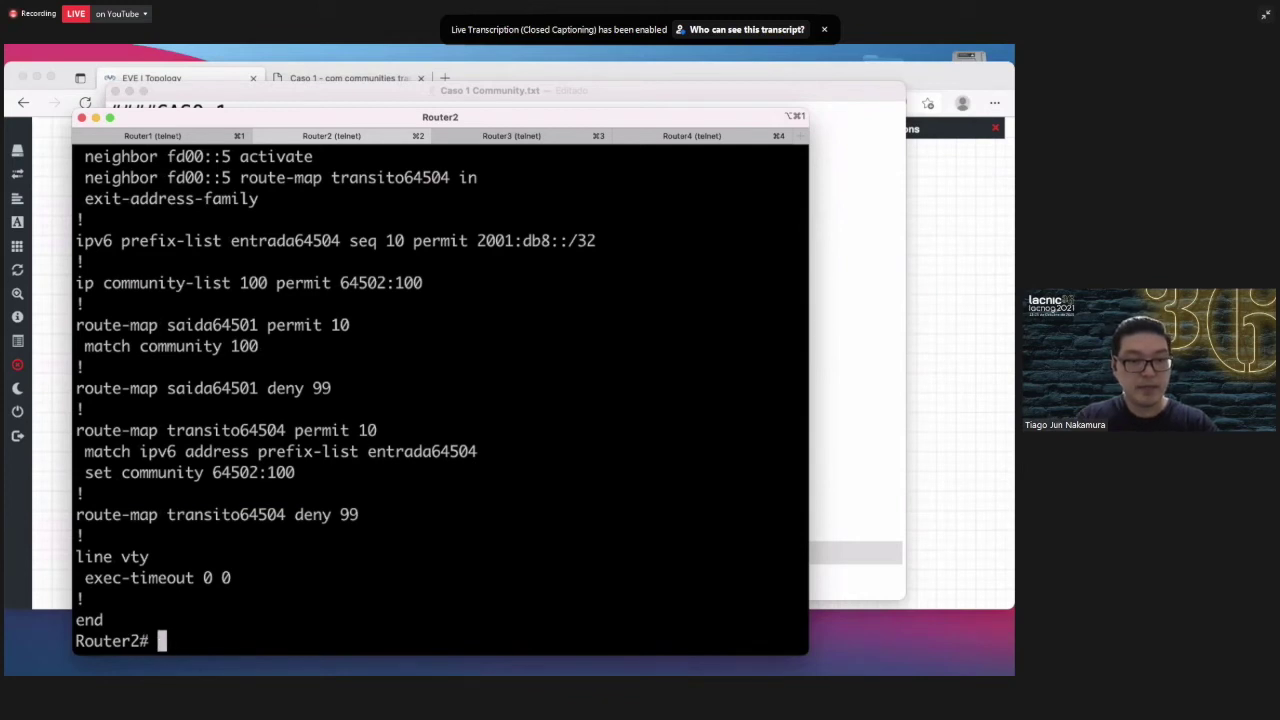
key("Return")
key("Return")
key("Return")
key("Return")
key("Return")
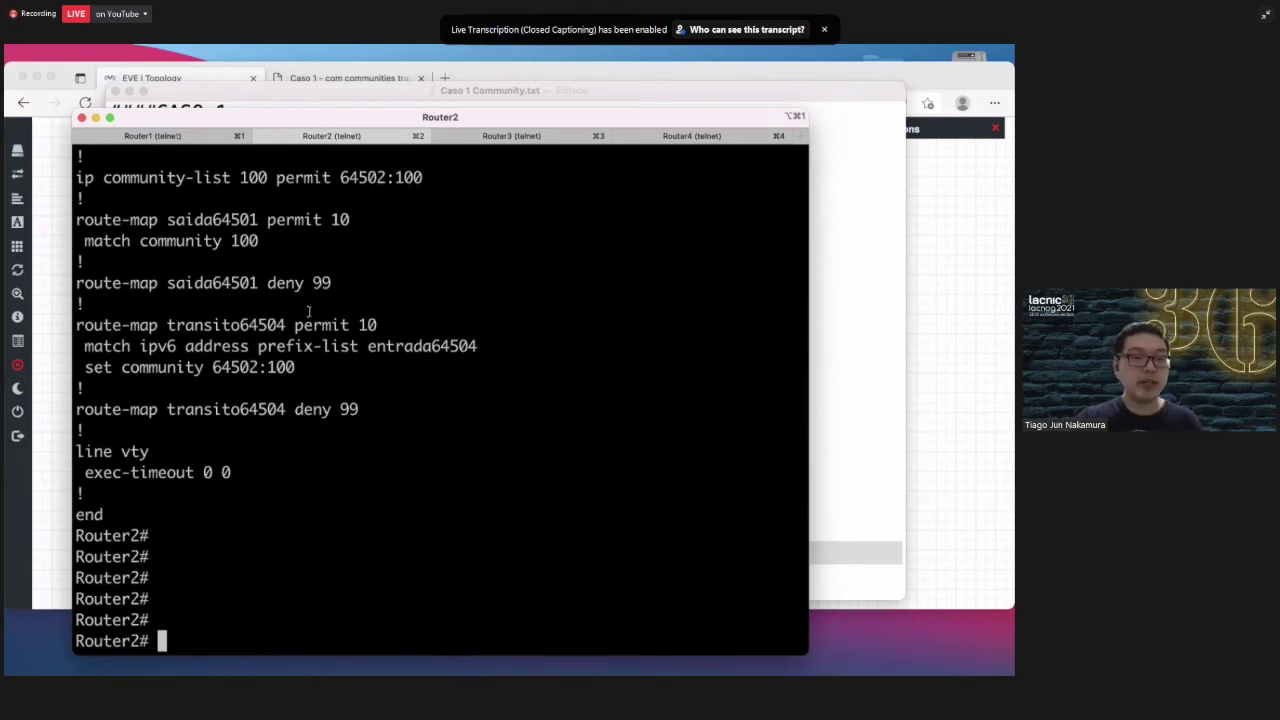
Switch to the Router1 session and display its BGP neighbors with "show ipv6 bgp summary".
left_click(174, 135)
type("show ipv6 ")
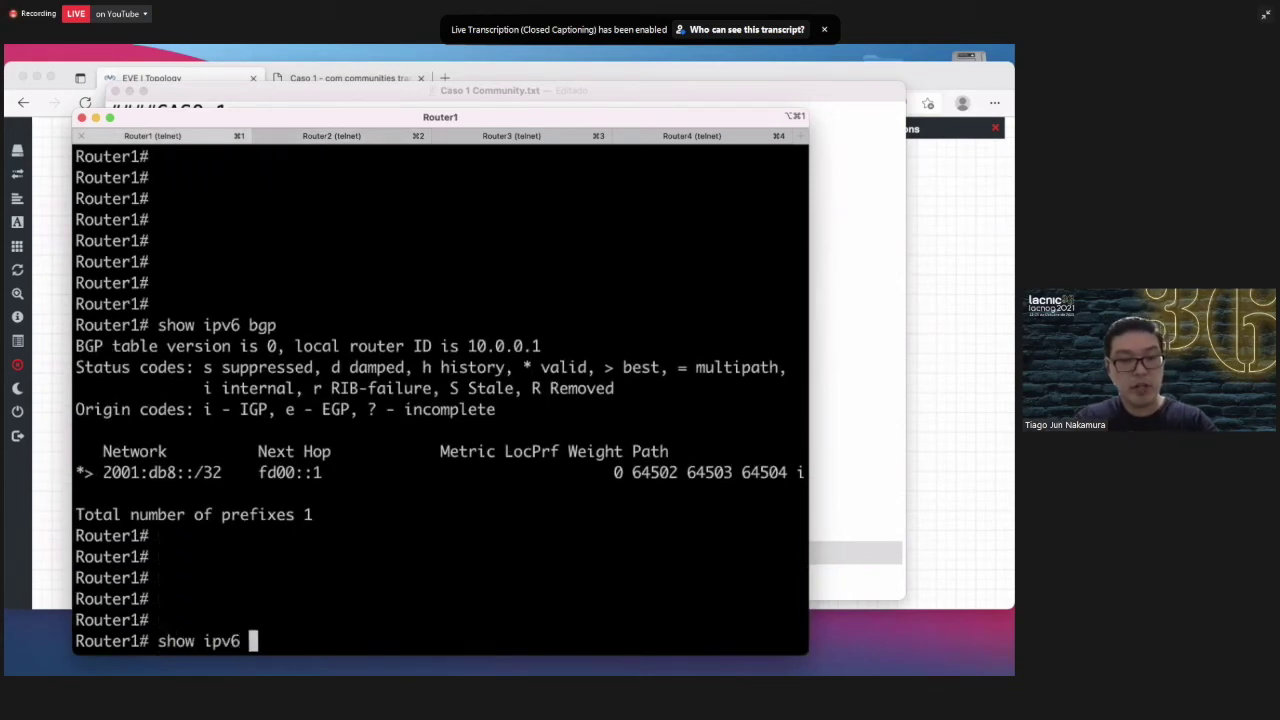
type("bgp summ")
key("Tab")
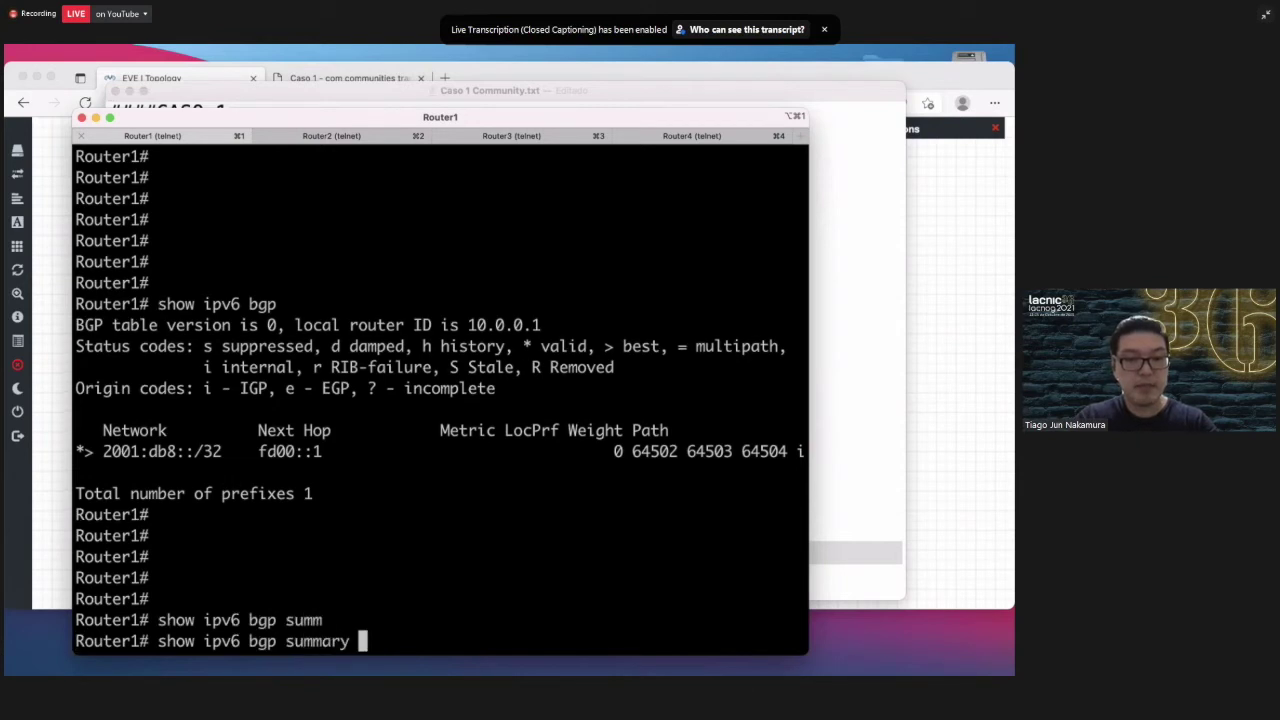
key("Return")
Reset Router1's BGP session with AS 64502 using "clear bgp 64502" and add blank prompt lines.
type("clear bgp")
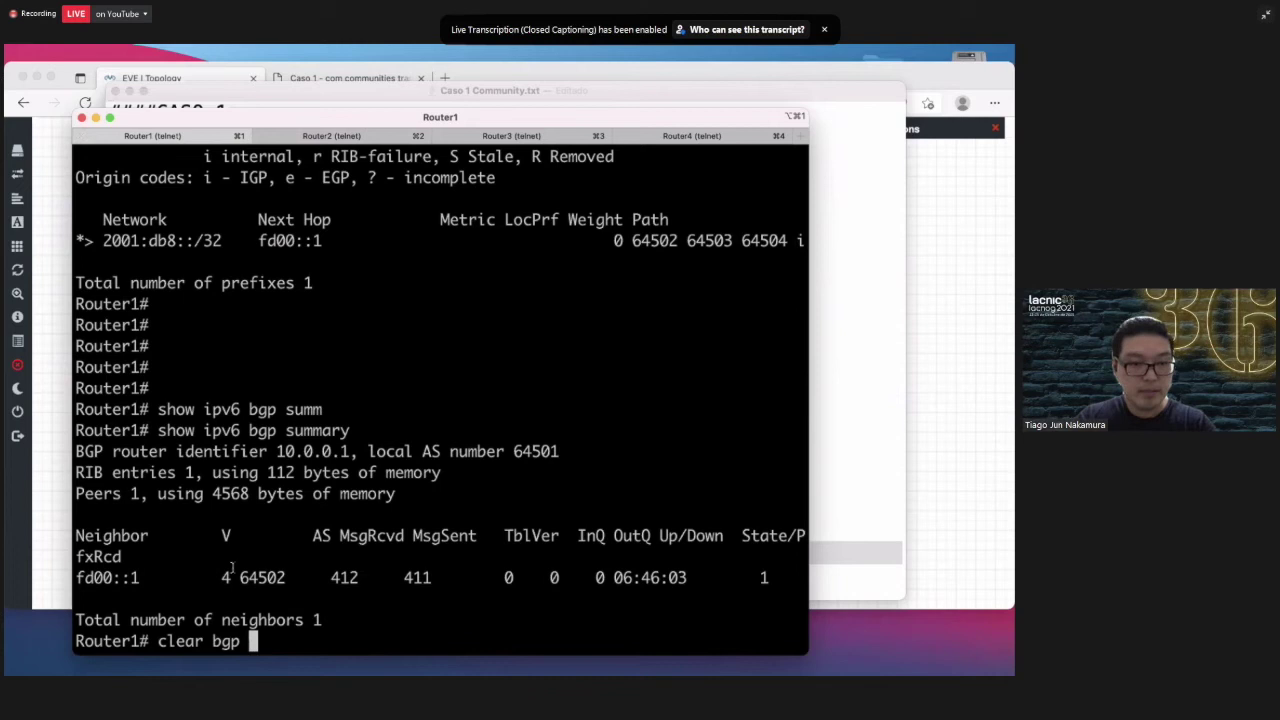
left_click_drag(239, 577, 288, 577)
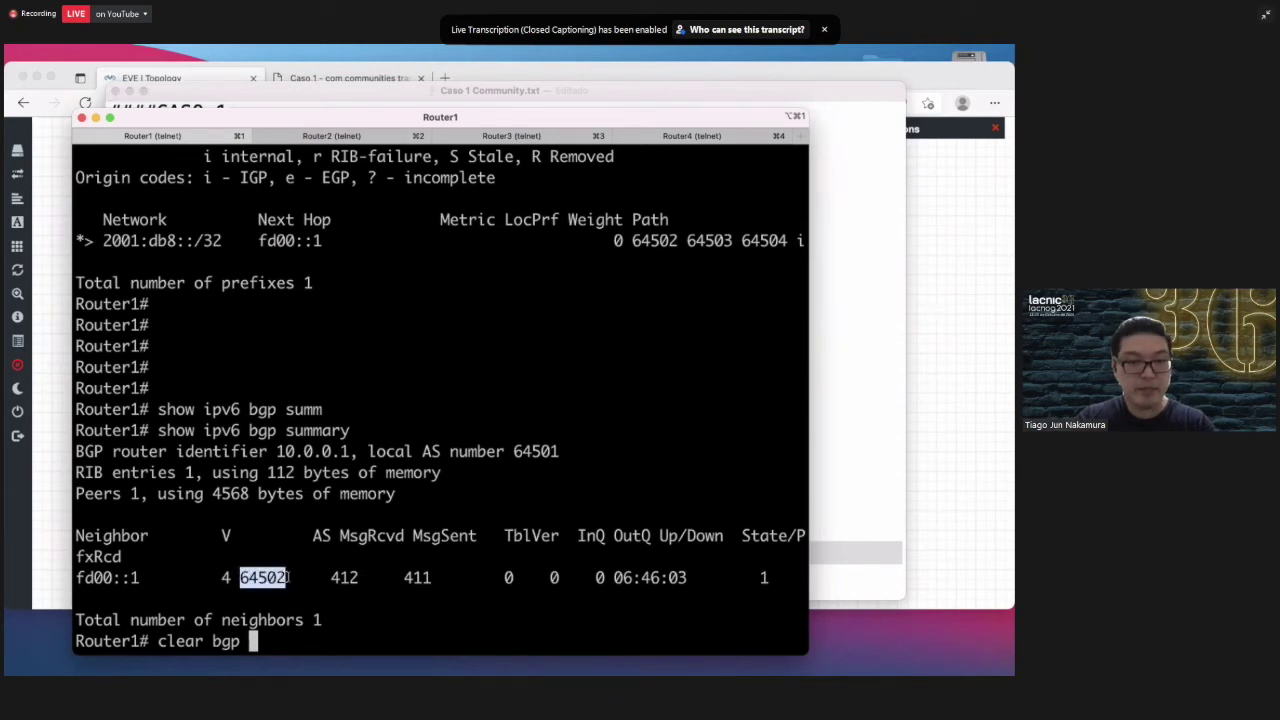
key("super+v")
key("Return")
key("Return")
key("Return")
key("Return")
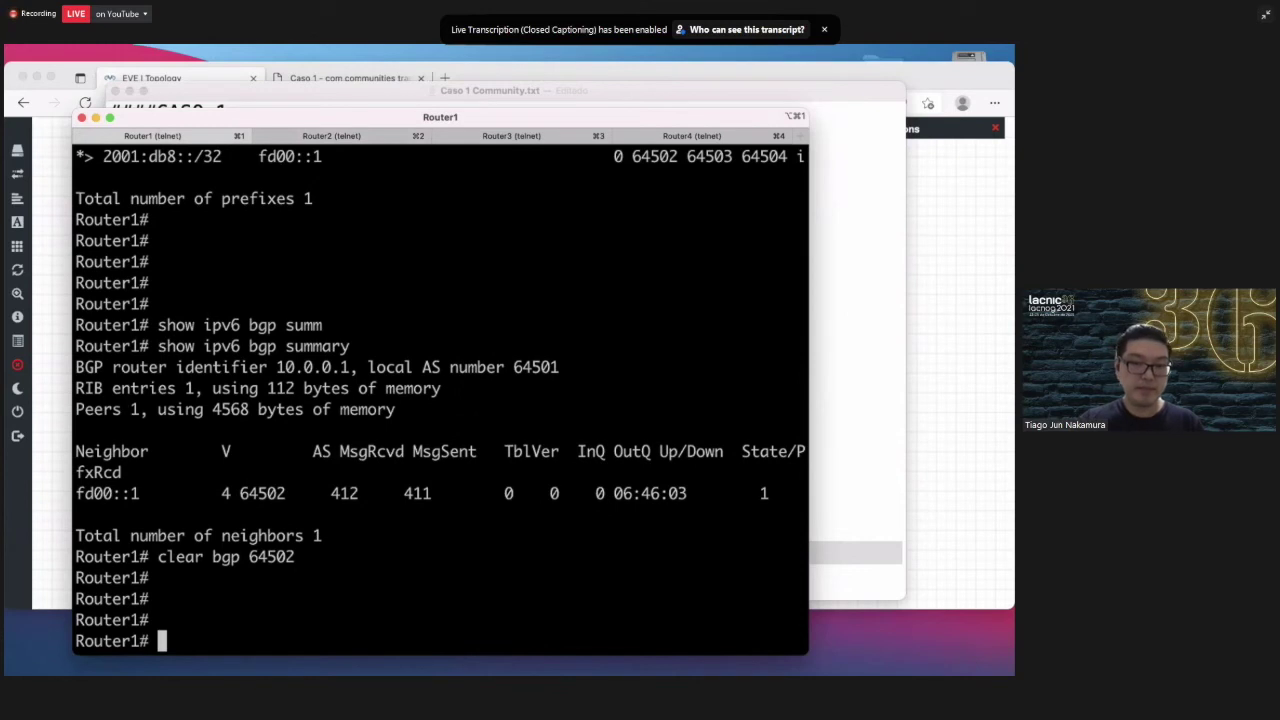
Display Router1's BGP neighbors with "show ipv6 bgp summary" and add blank prompt lines.
key("Up")
key("Up")
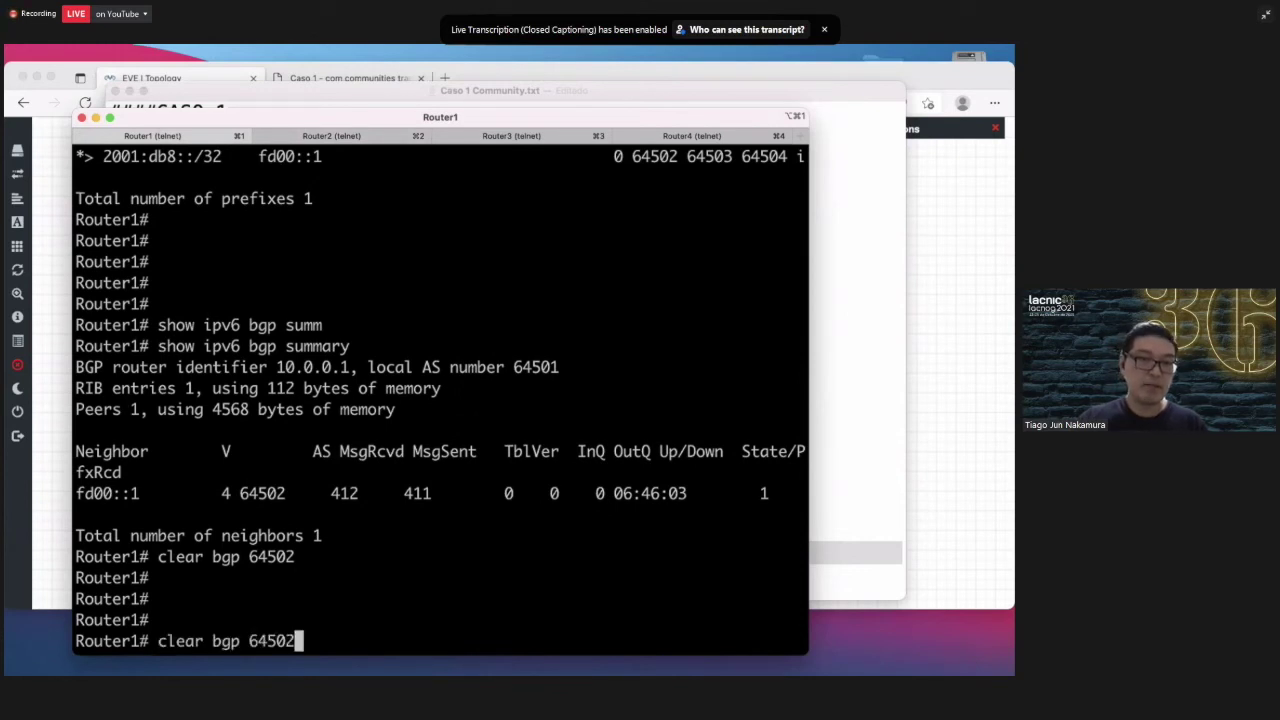
key("Return")
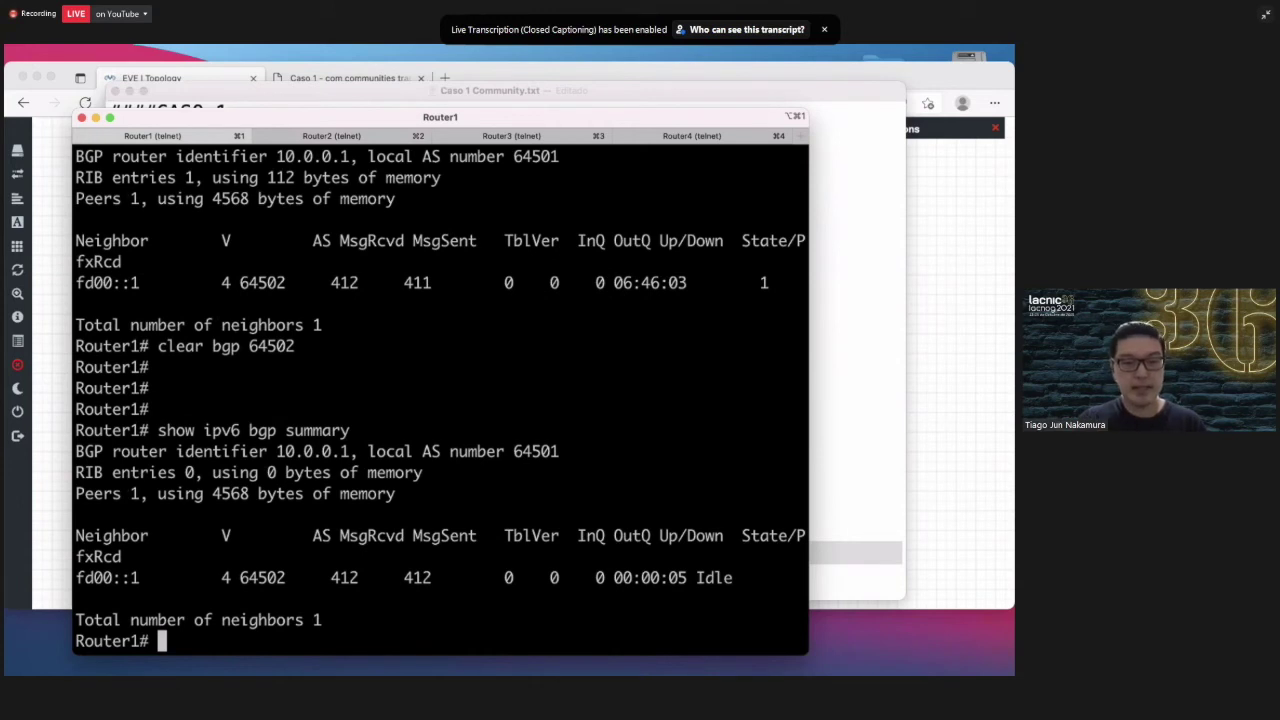
key("Return")
key("Return")
key("Return")
key("Return")
key("Return")
key("Return")
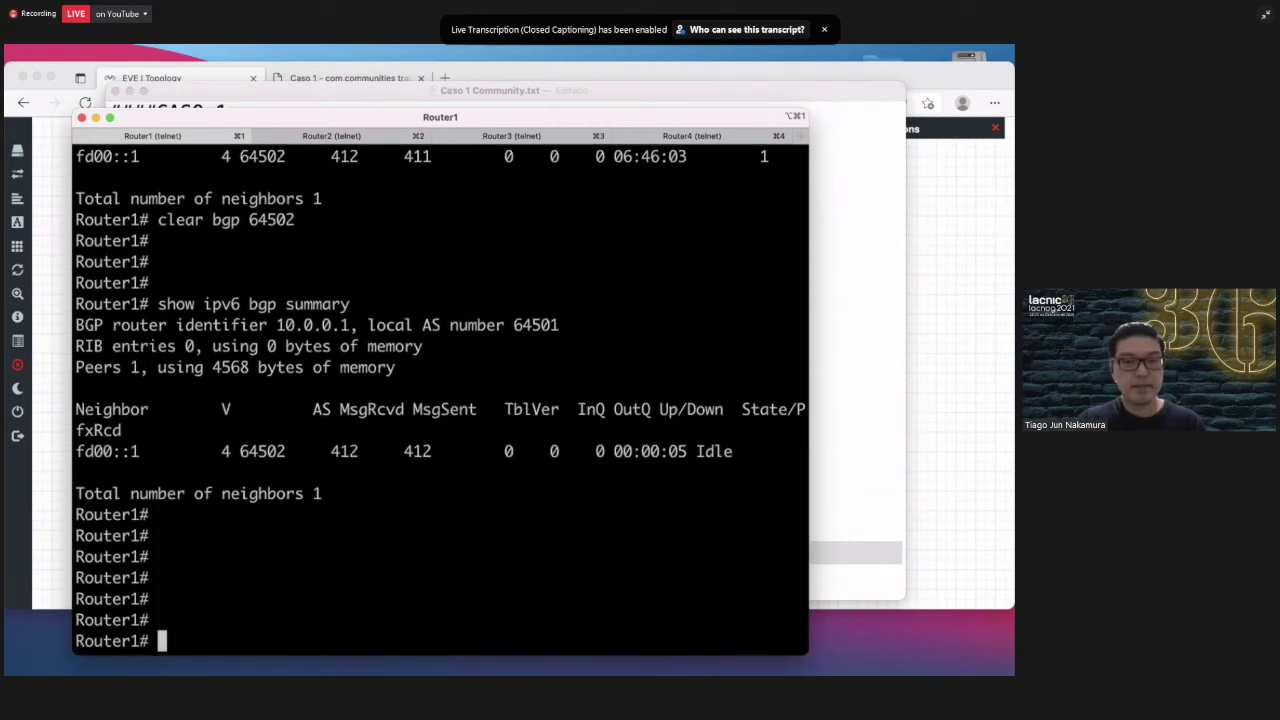
Recheck the state of Router1's session with AS 64502 using "show ipv6 bgp summary", and add blank prompt lines.
key("Up")
key("Return")
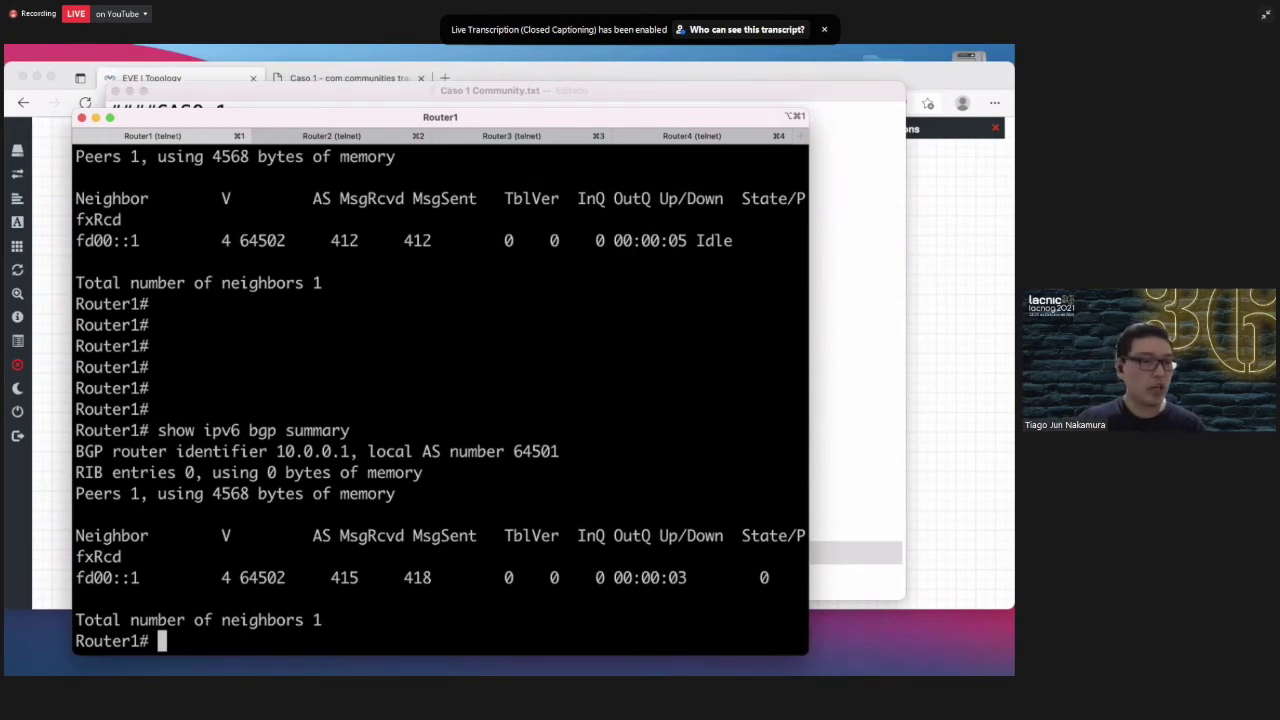
key("Return")
key("Return")
key("Return")
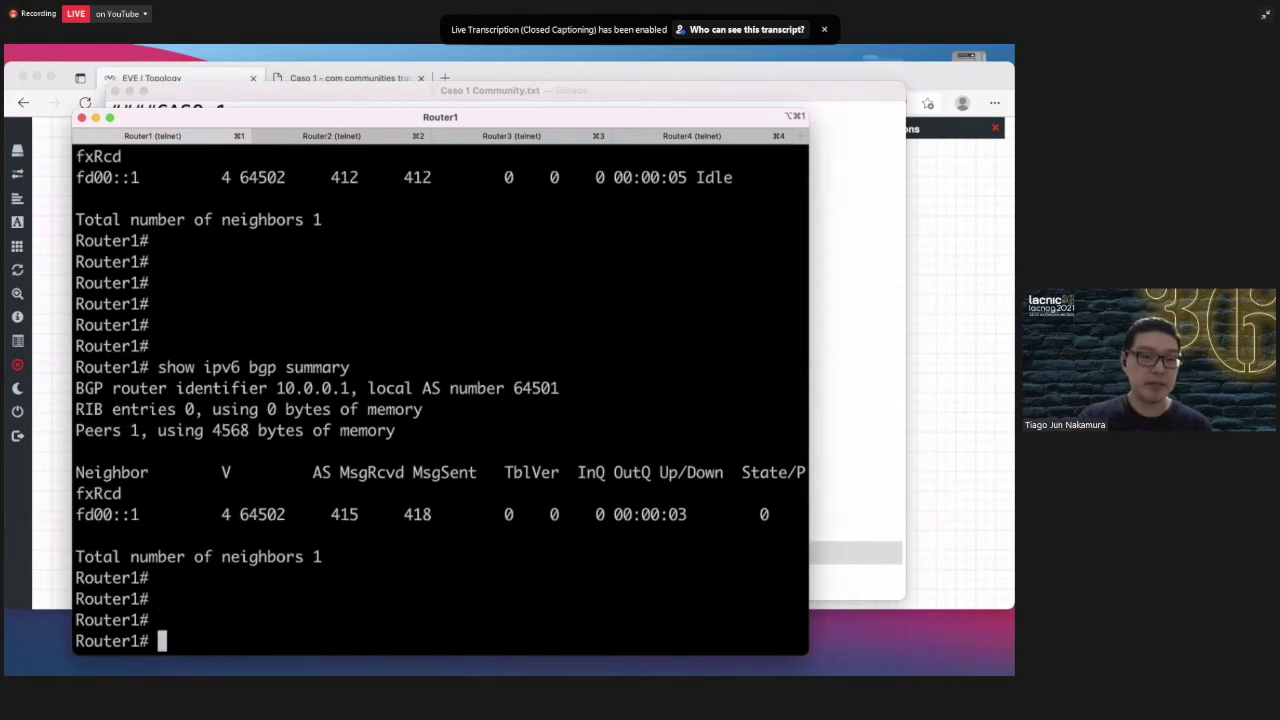
Display Router1's IPv6 BGP table with "show ipv6 bgp".
key("Up")
key("BackSpace")
key("BackSpace")
key("BackSpace")
key("BackSpace")
key("BackSpace")
key("BackSpace")
key("BackSpace")
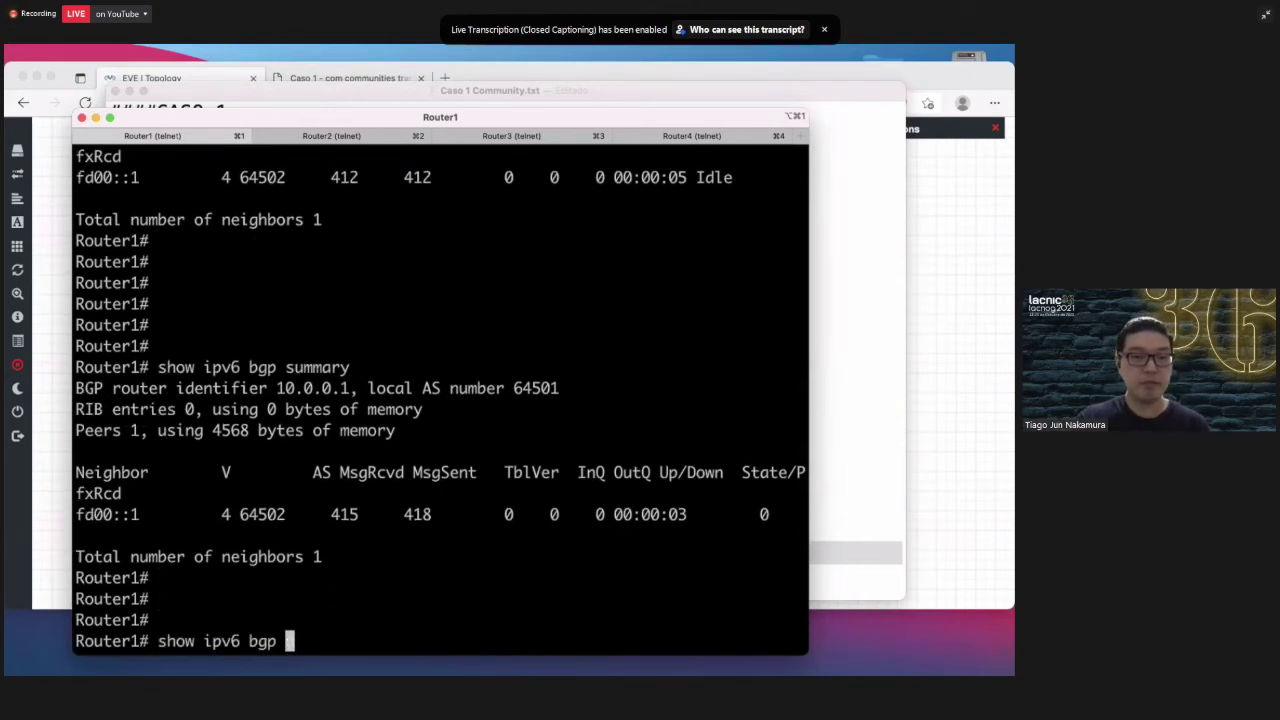
key("Return")
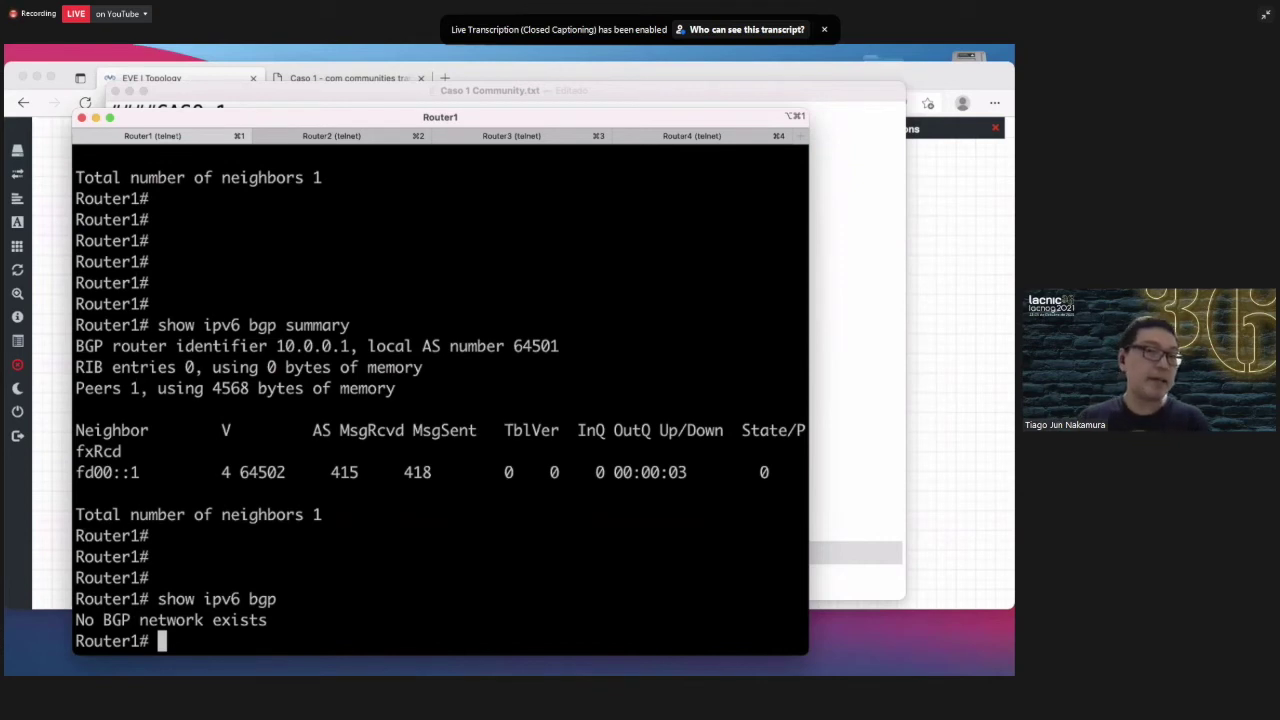
View the EVE topology, return to the terminal's Router4 session, and re-enable its peering with AS 64502 using "no neighbor fd00::4 shutdown".
left_click(66, 445)
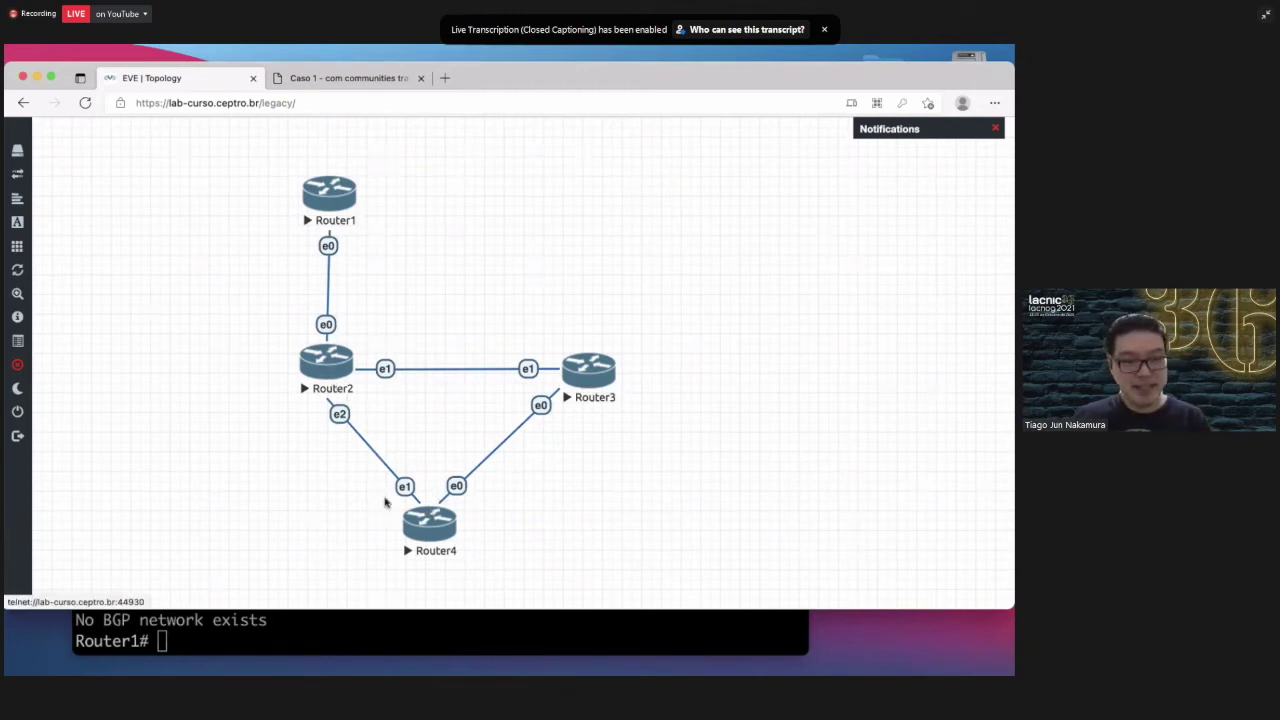
left_click(346, 621)
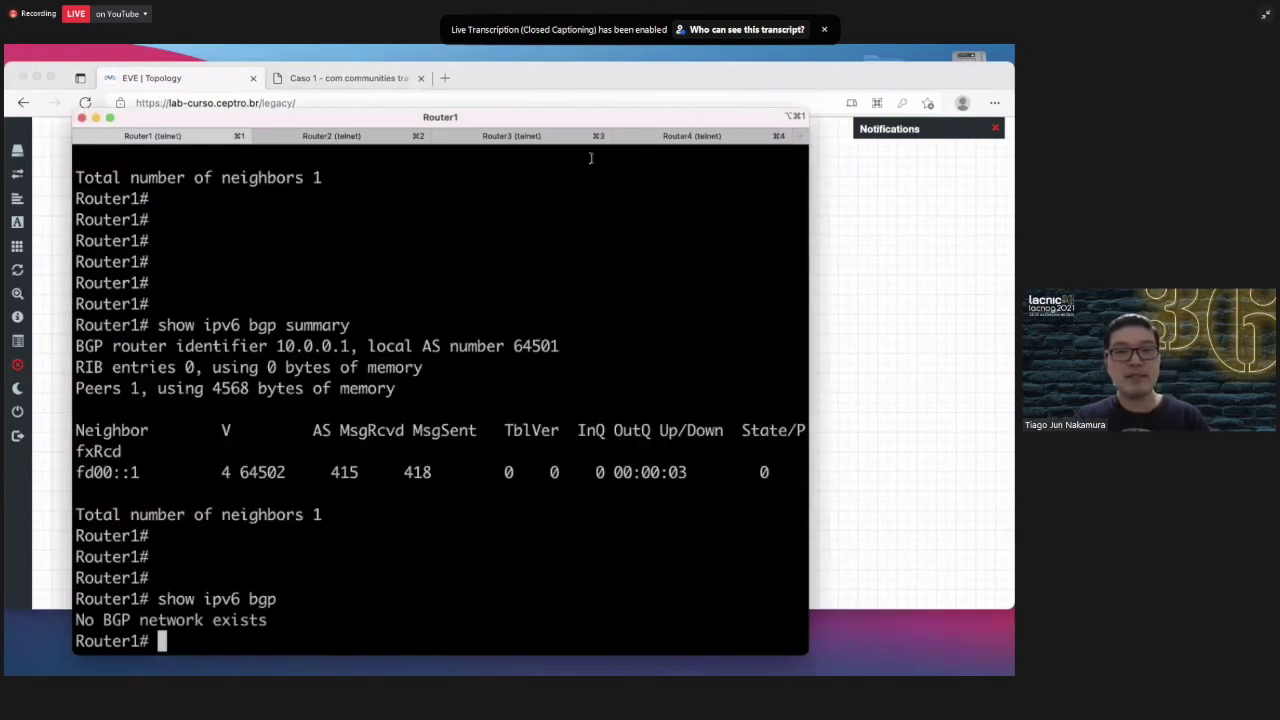
left_click(688, 141)
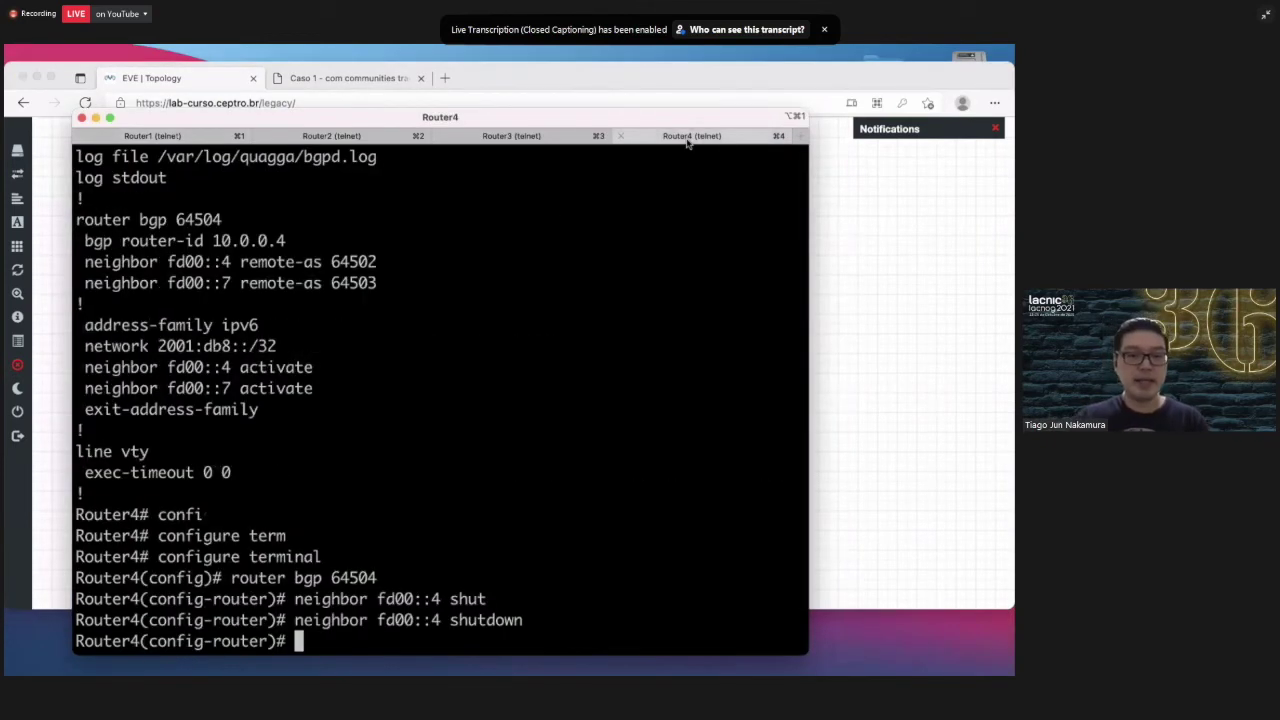
key("Return")
key("Return")
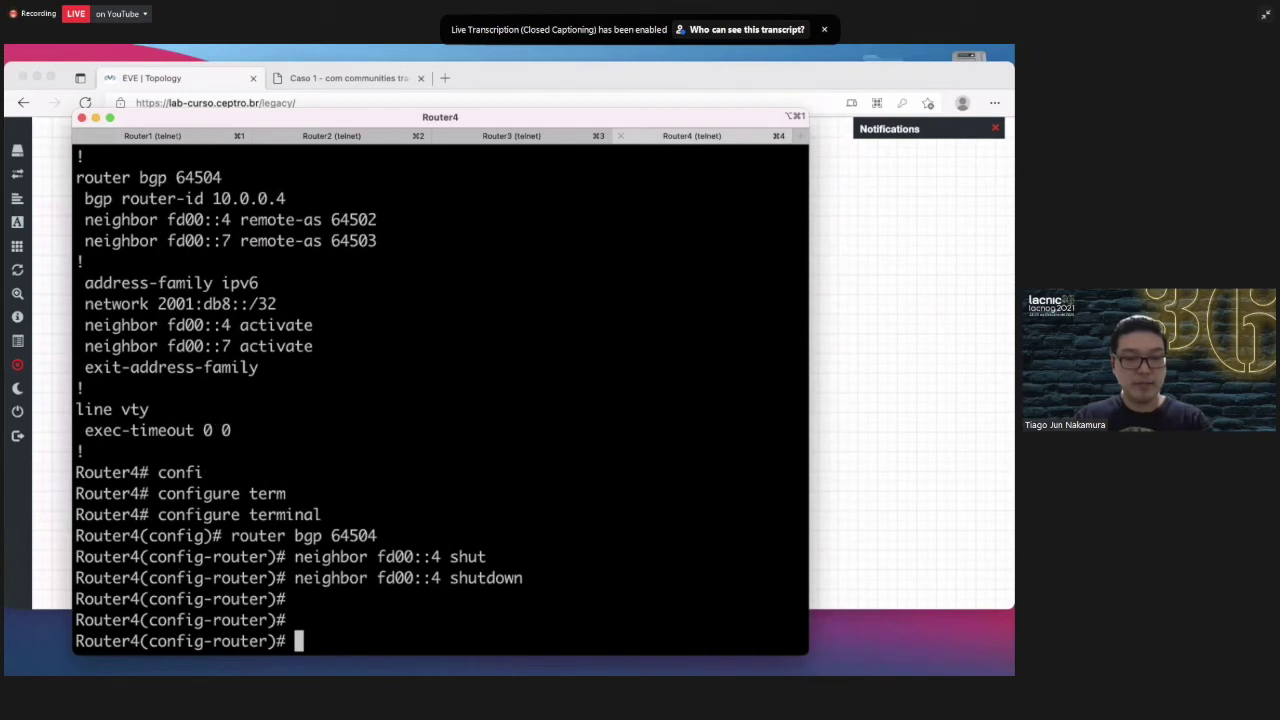
type("no")
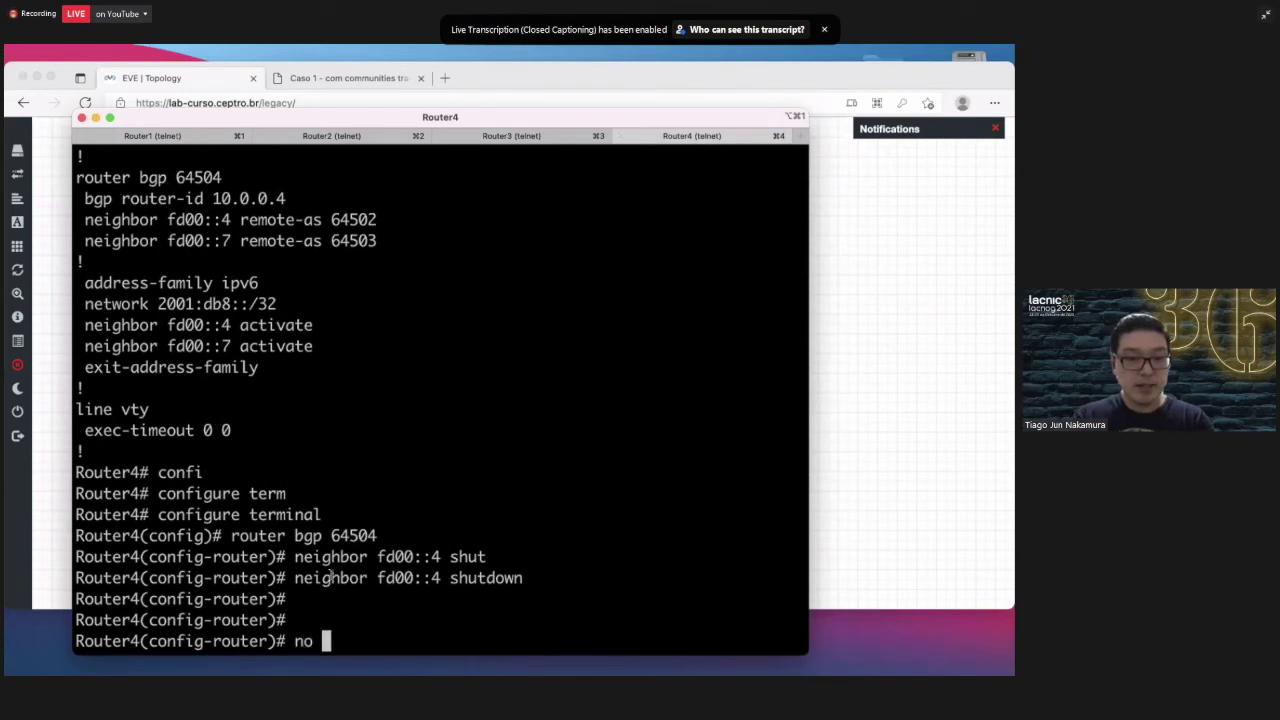
left_click_drag(296, 579, 535, 577)
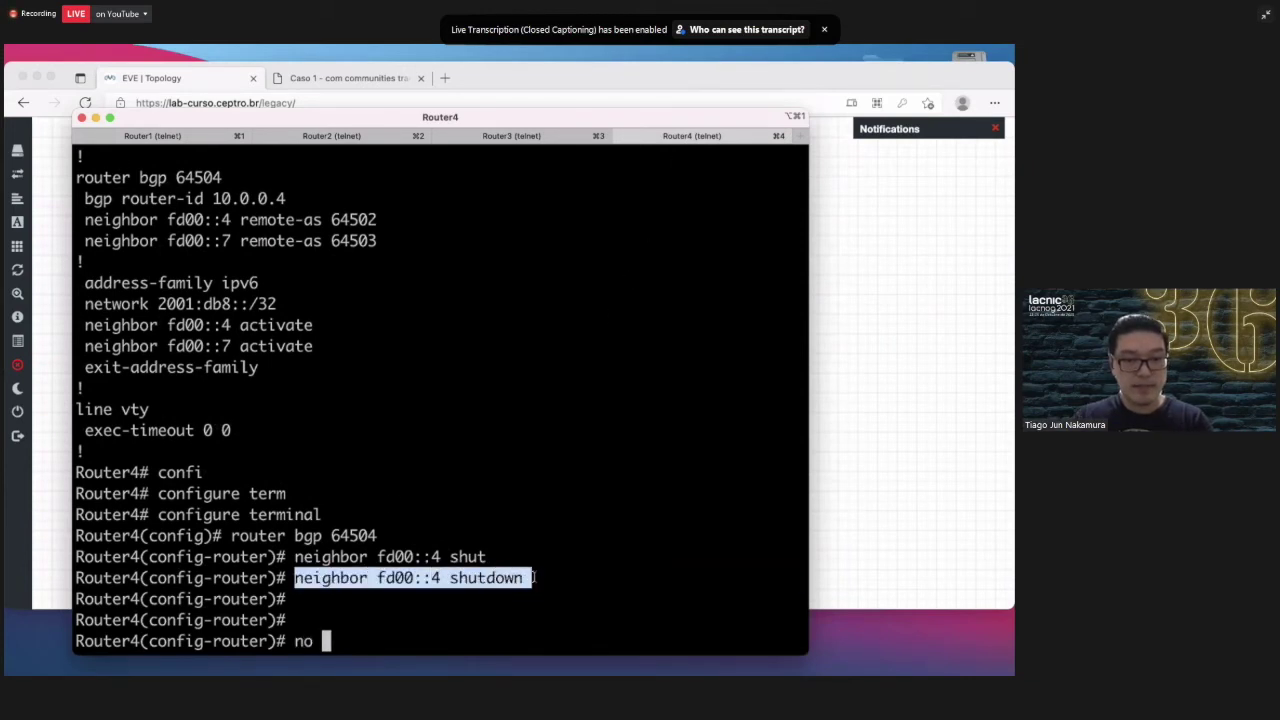
type("neighbor fd00::4 shutdown")
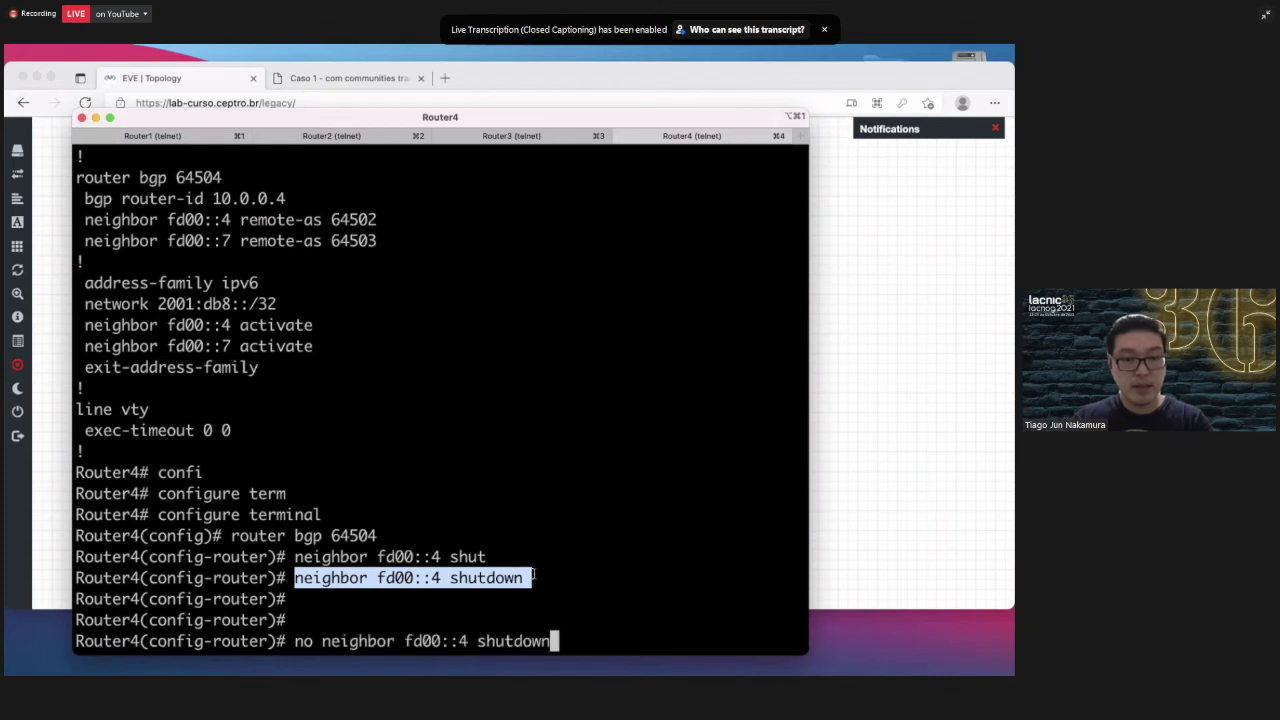
key("Return")
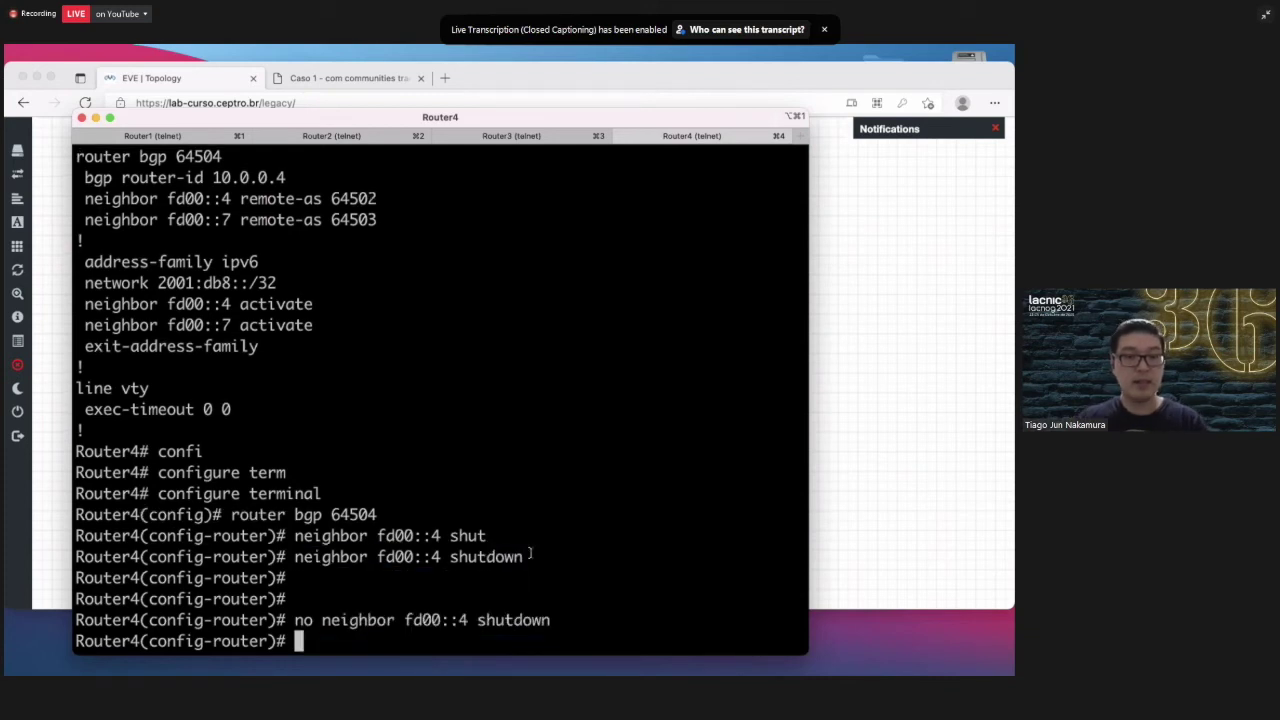
Switch to the Router2 session and add a blank prompt line.
left_click(345, 138)
key("Return")
key("Up")
key("Up")
key("Up")
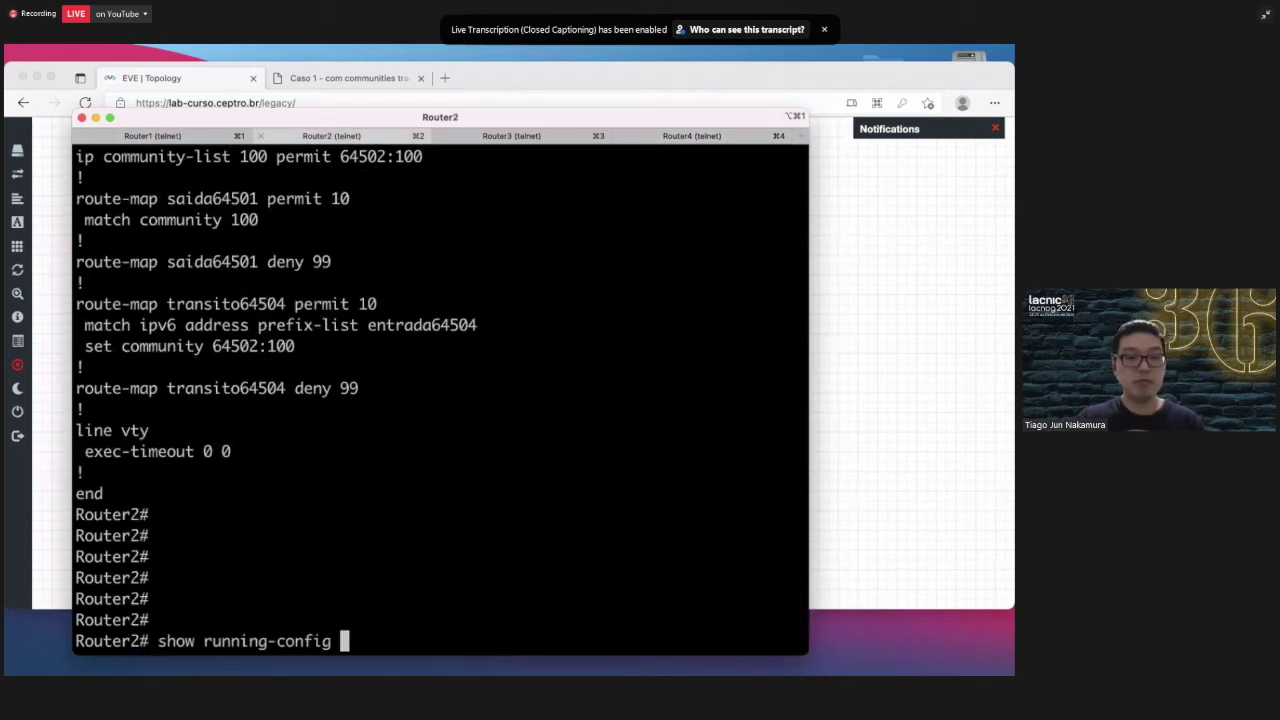
key("Up")
key("Down")
key("Down")
key("Down")
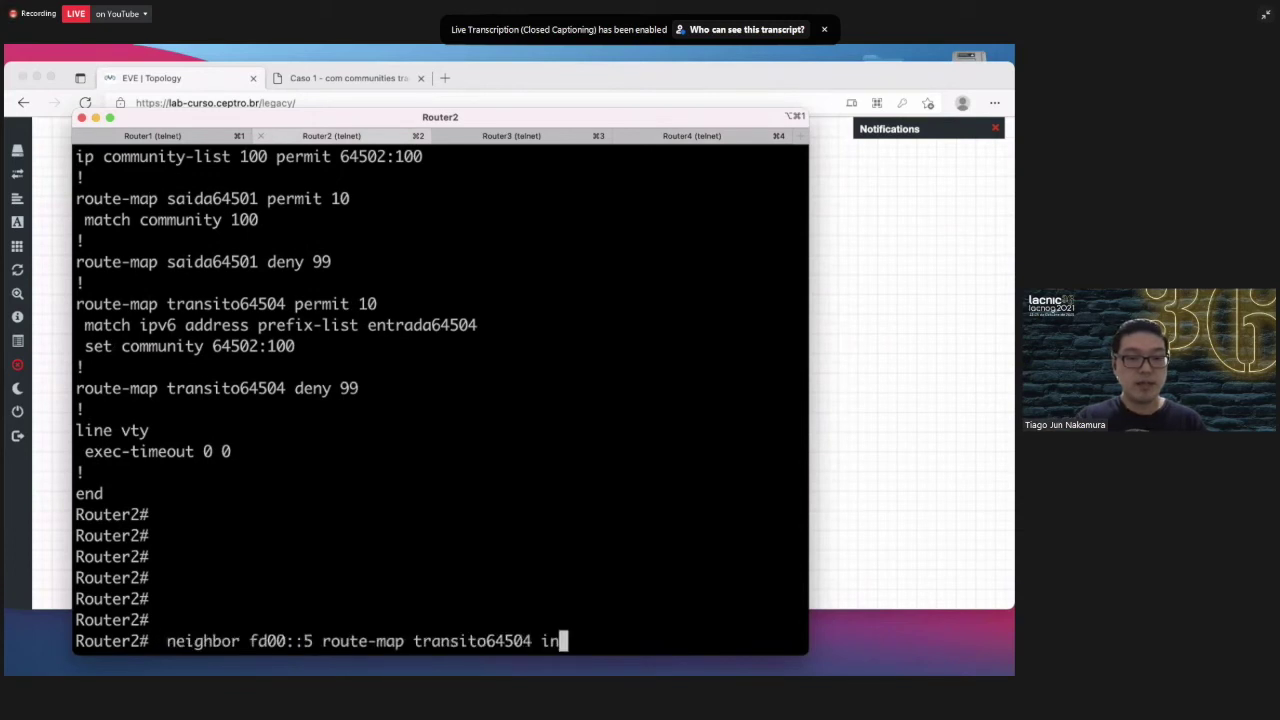
key("BackSpace")
key("BackSpace")
key("BackSpace")
key("BackSpace")
key("BackSpace")
key("BackSpace")
key("BackSpace")
key("BackSpace")
key("BackSpace")
key("BackSpace")
key("BackSpace")
key("BackSpace")
key("BackSpace")
key("BackSpace")
key("BackSpace")
key("BackSpace")
key("BackSpace")
key("BackSpace")
key("BackSpace")
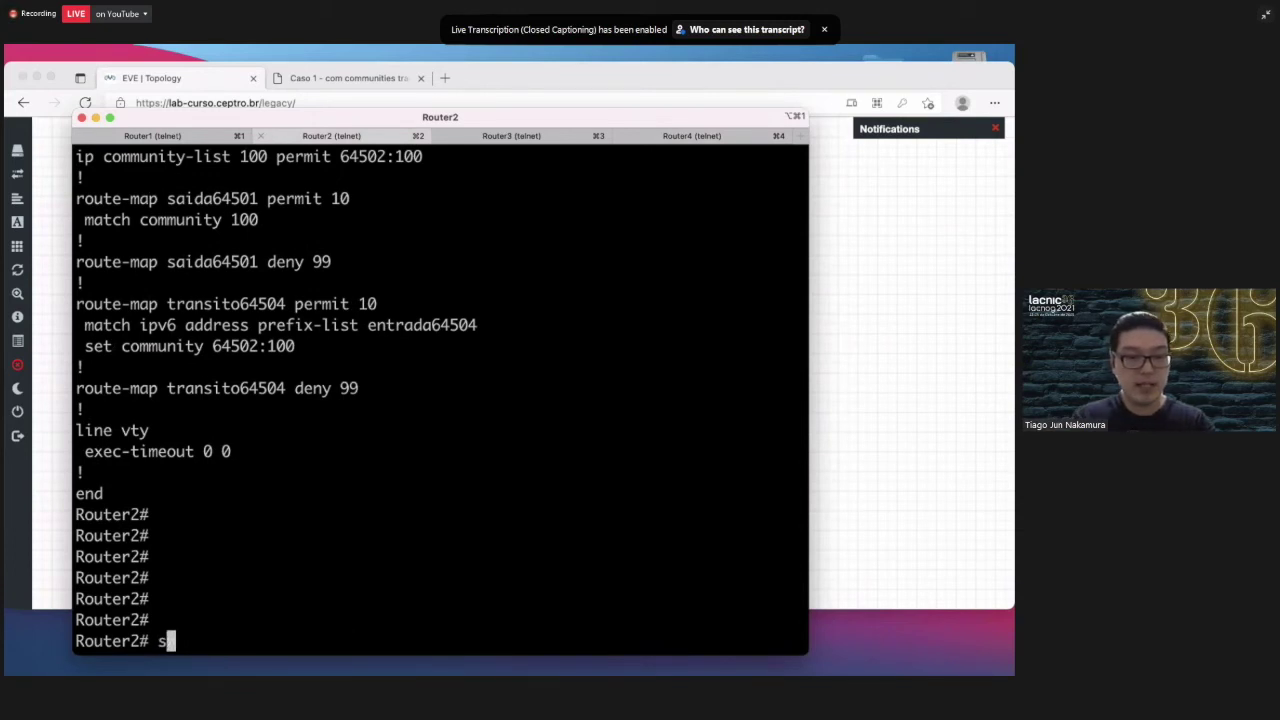
Display Router2's BGP neighbors with "show ipv6 bgp summary".
type("show ip")
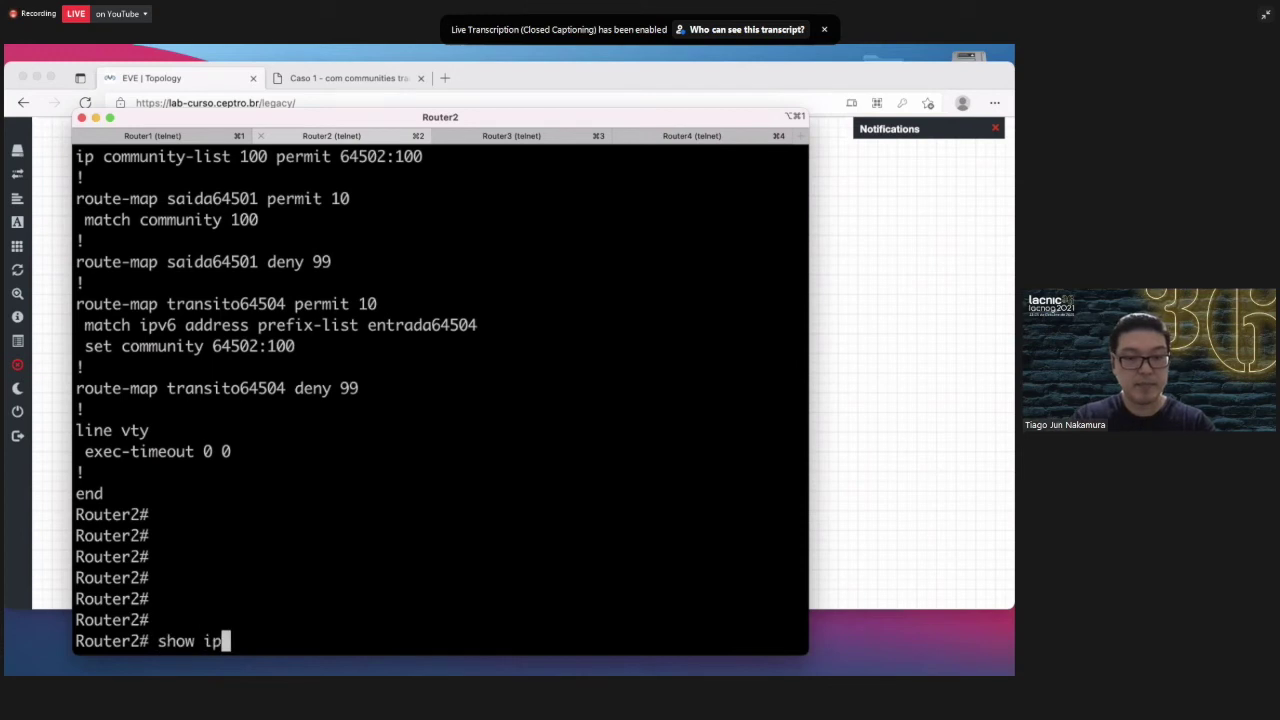
type("v6 bgp summ")
key("Tab")
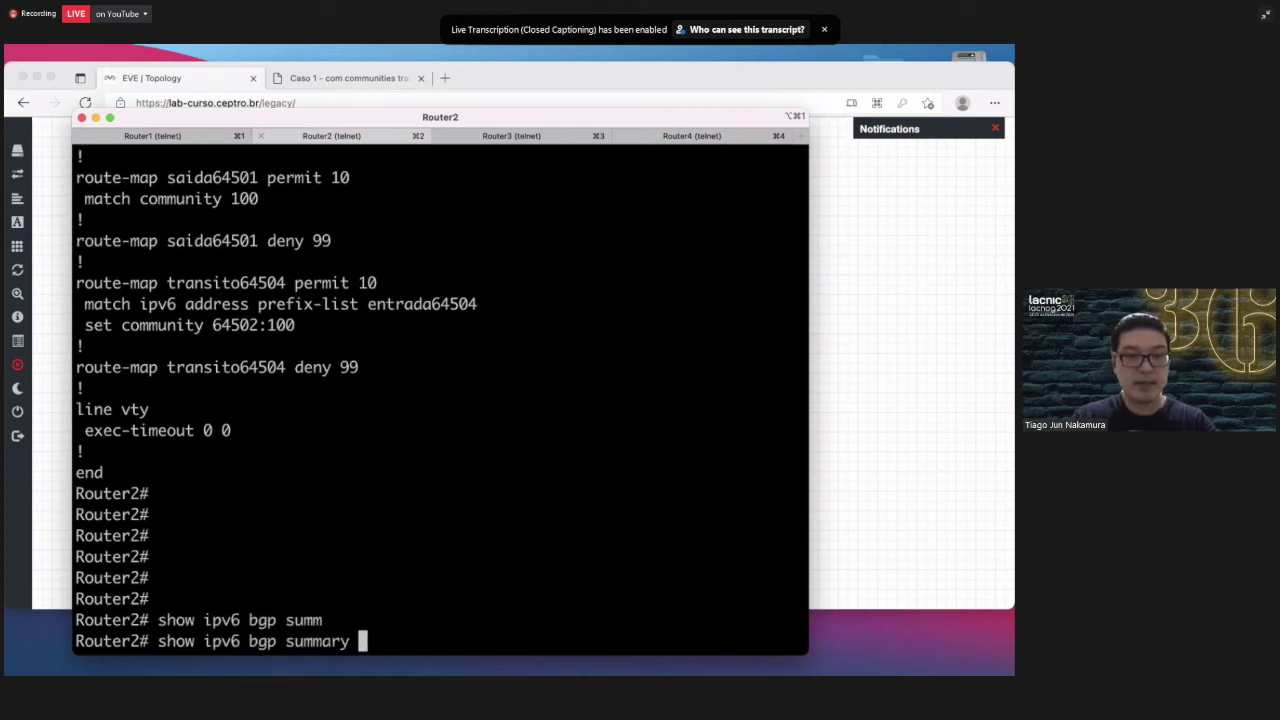
key("Return")
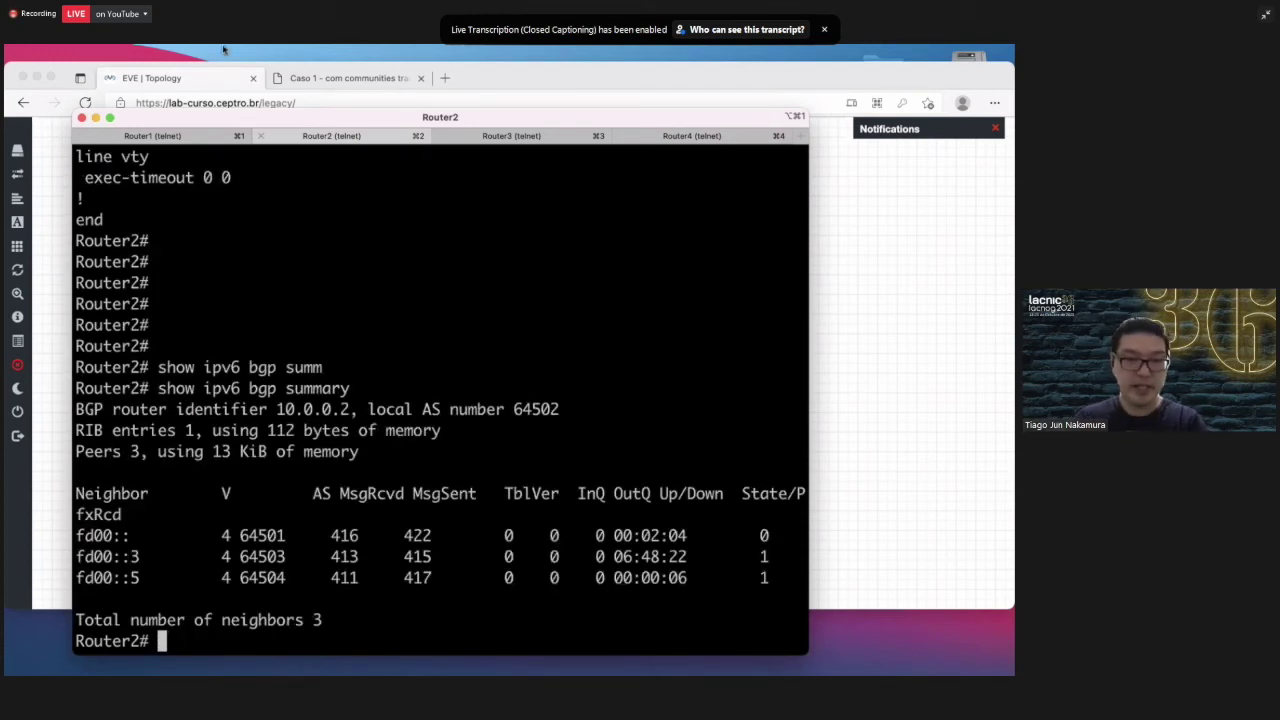
Switch to the Router1 session, reset its BGP session with "clear bgp 64502", and add blank prompt lines.
left_click(143, 137)
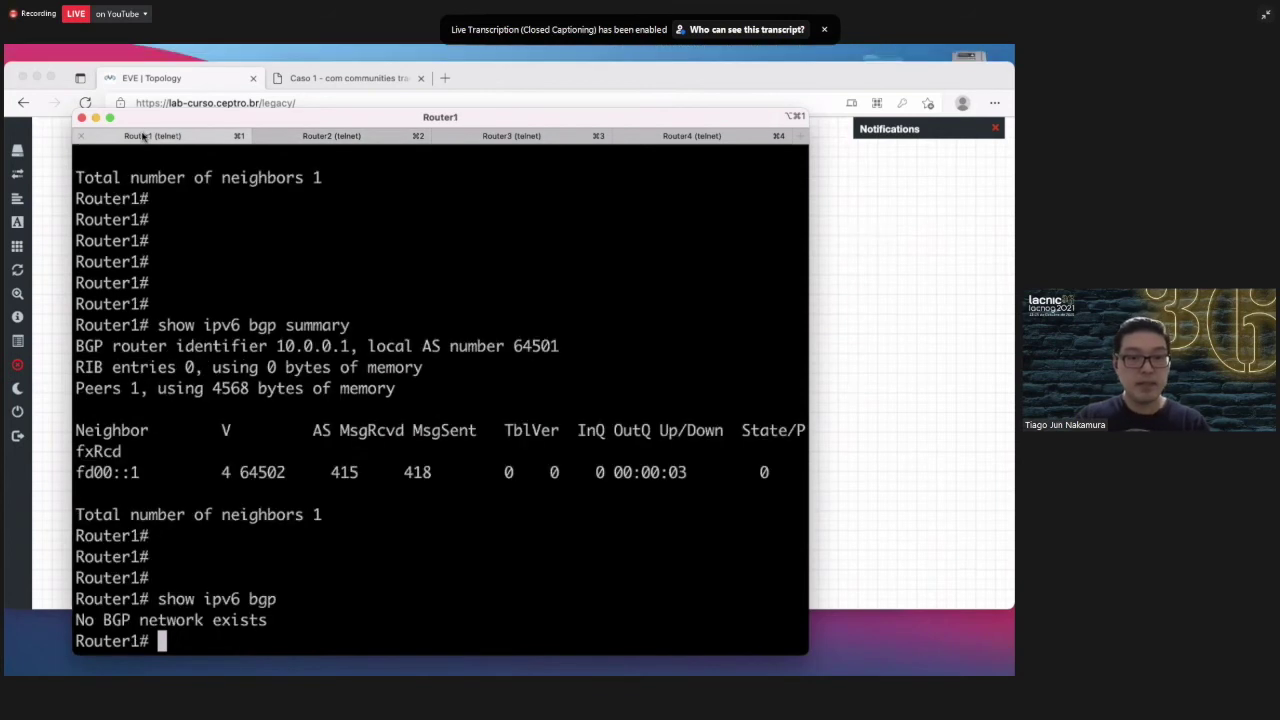
key("Up")
key("Up")
key("Up")
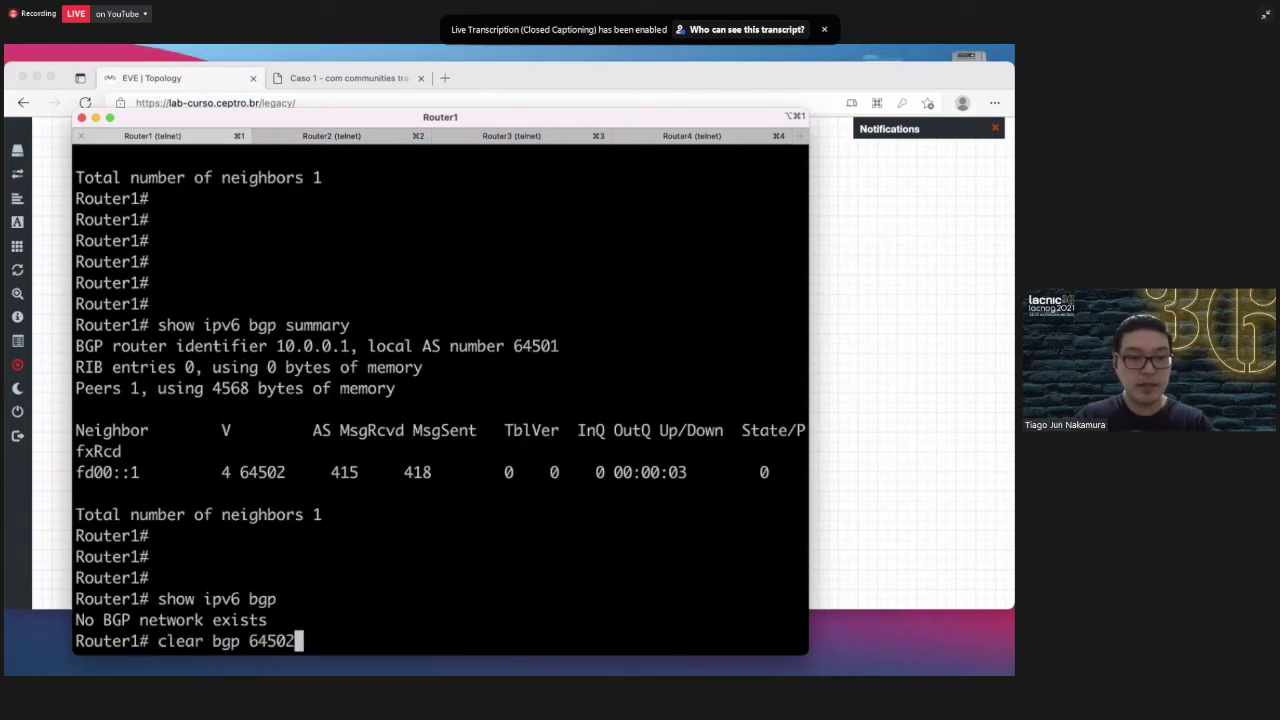
key("Return")
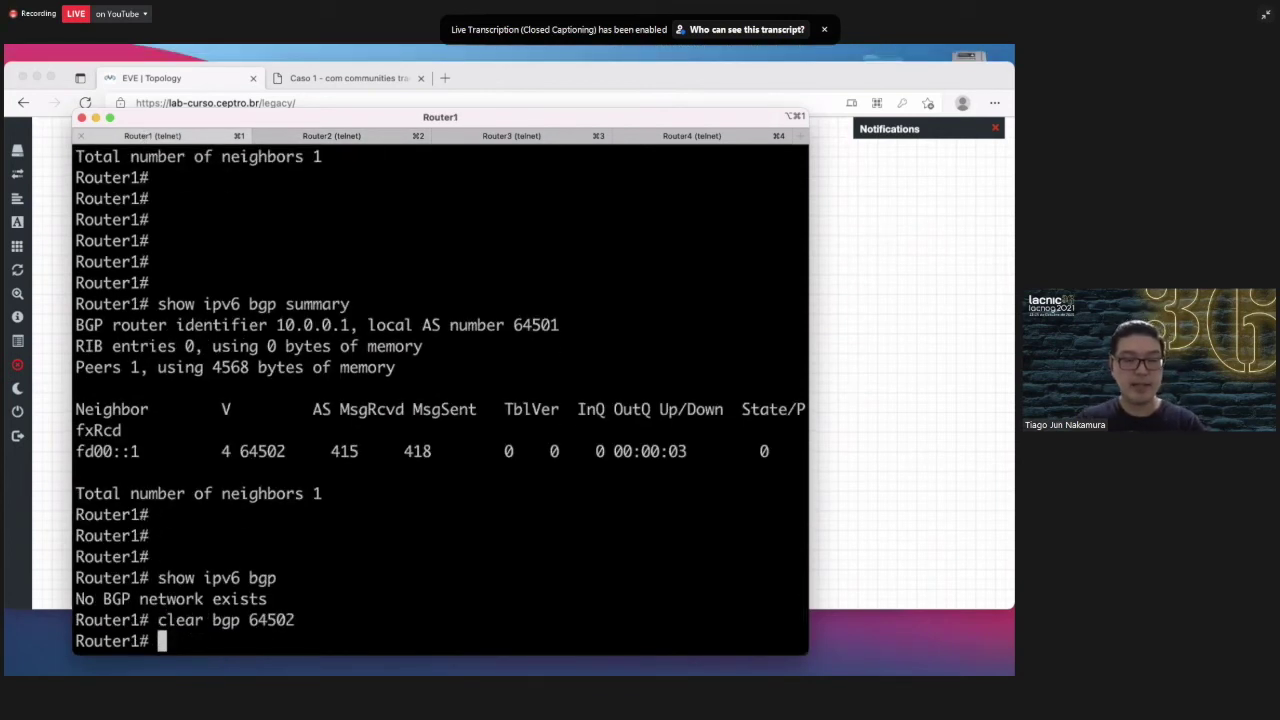
key("Return")
key("Return")
key("Return")
key("Return")
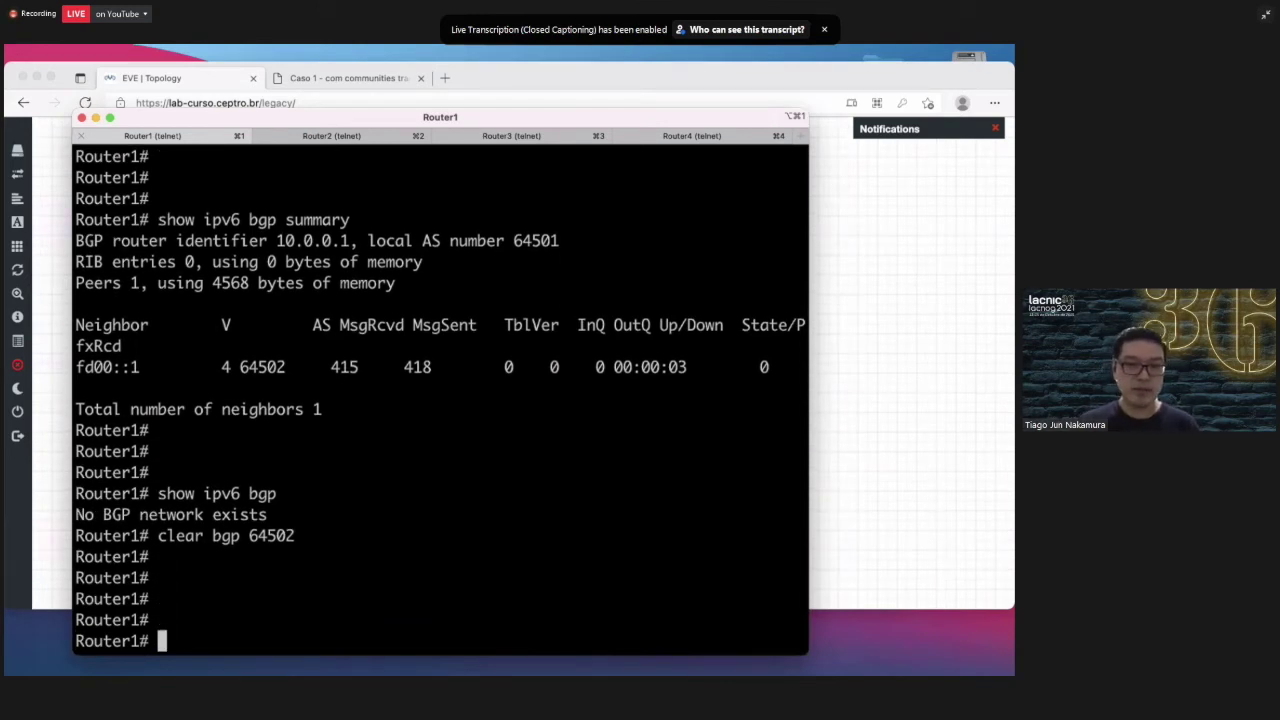
Run "show ipv6 bgp summary" twice on Router1 to check the prefixes received from fd00::1, then add blank prompt lines.
key("Up")
key("Up")
key("Up")
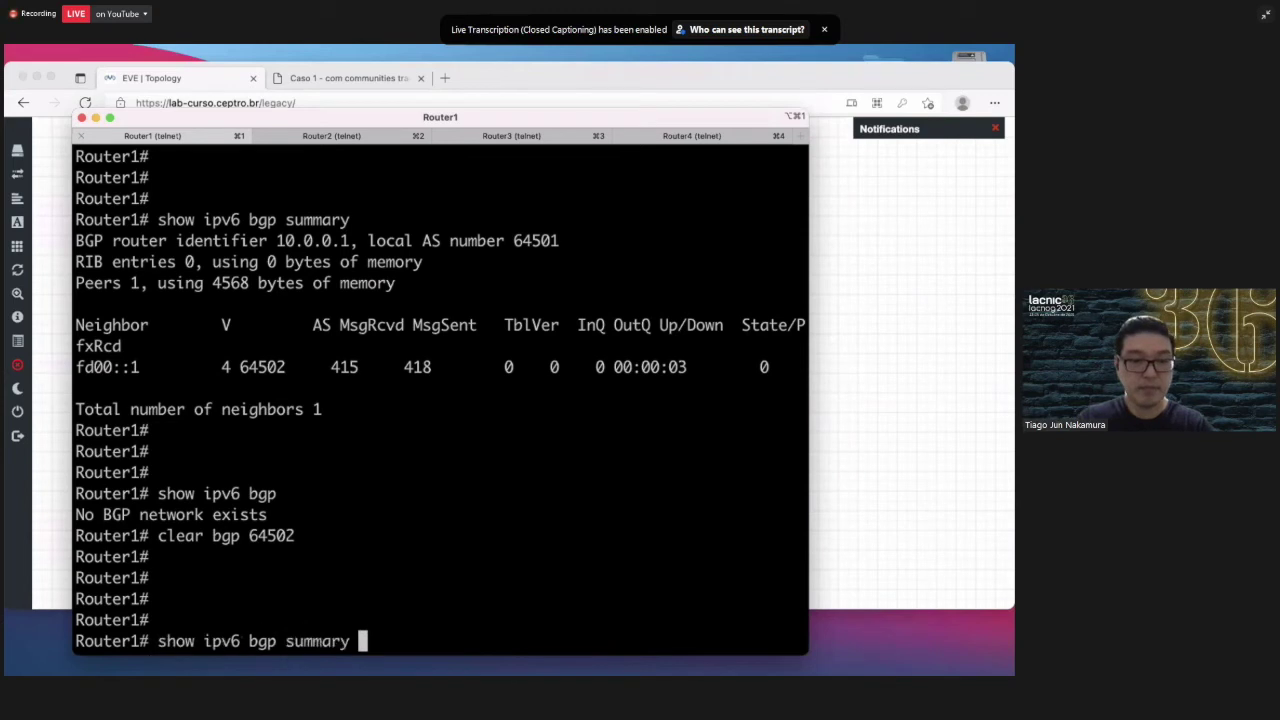
key("Return")
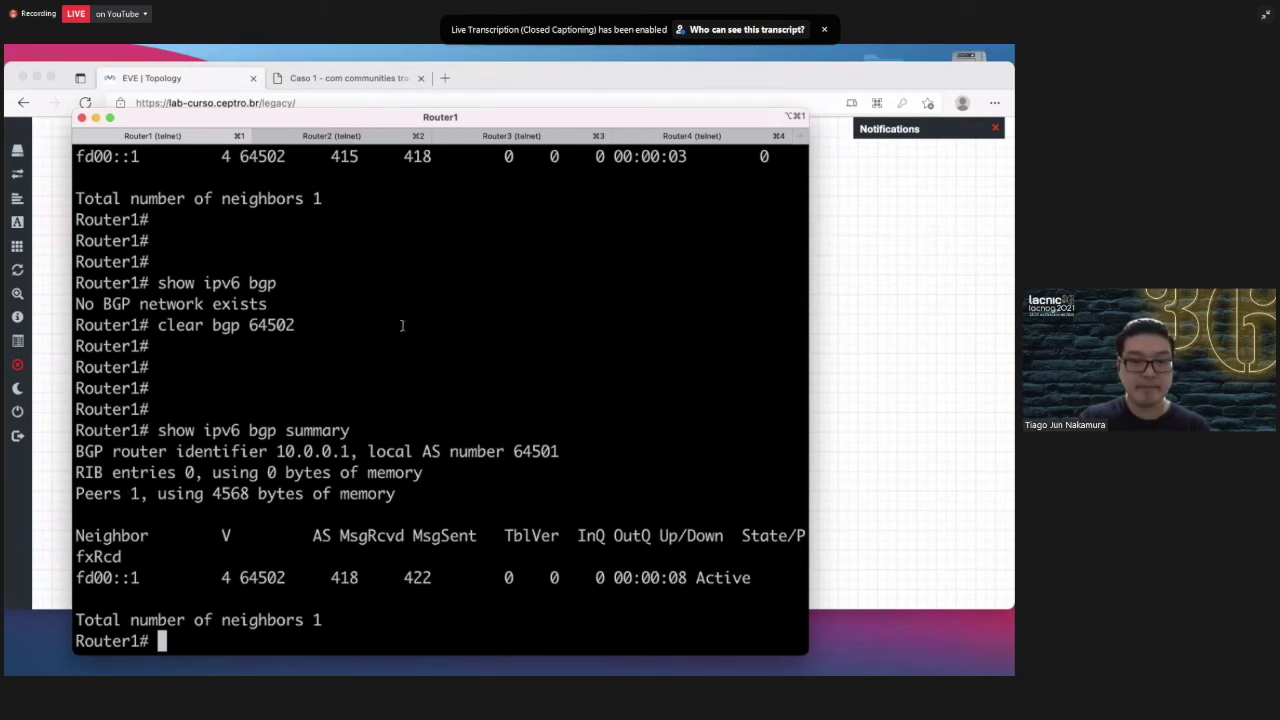
key("Up")
key("Return")
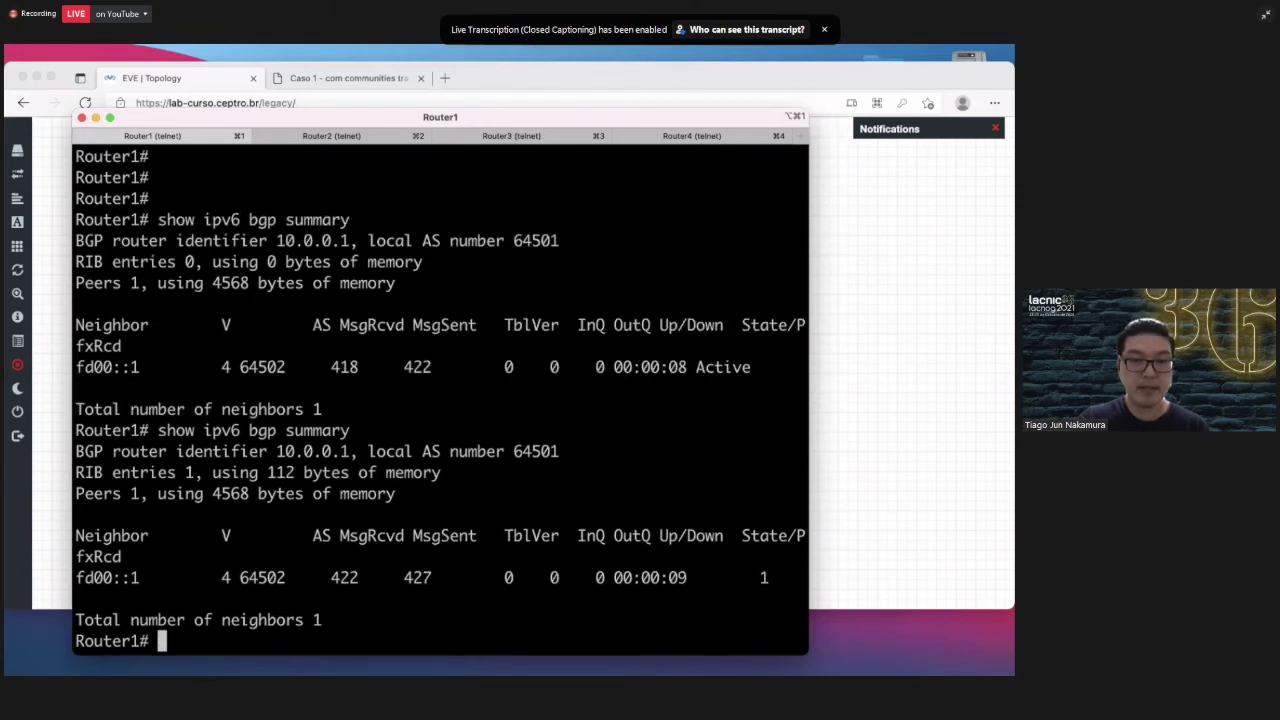
double_click(762, 577)
key("Return")
key("Return")
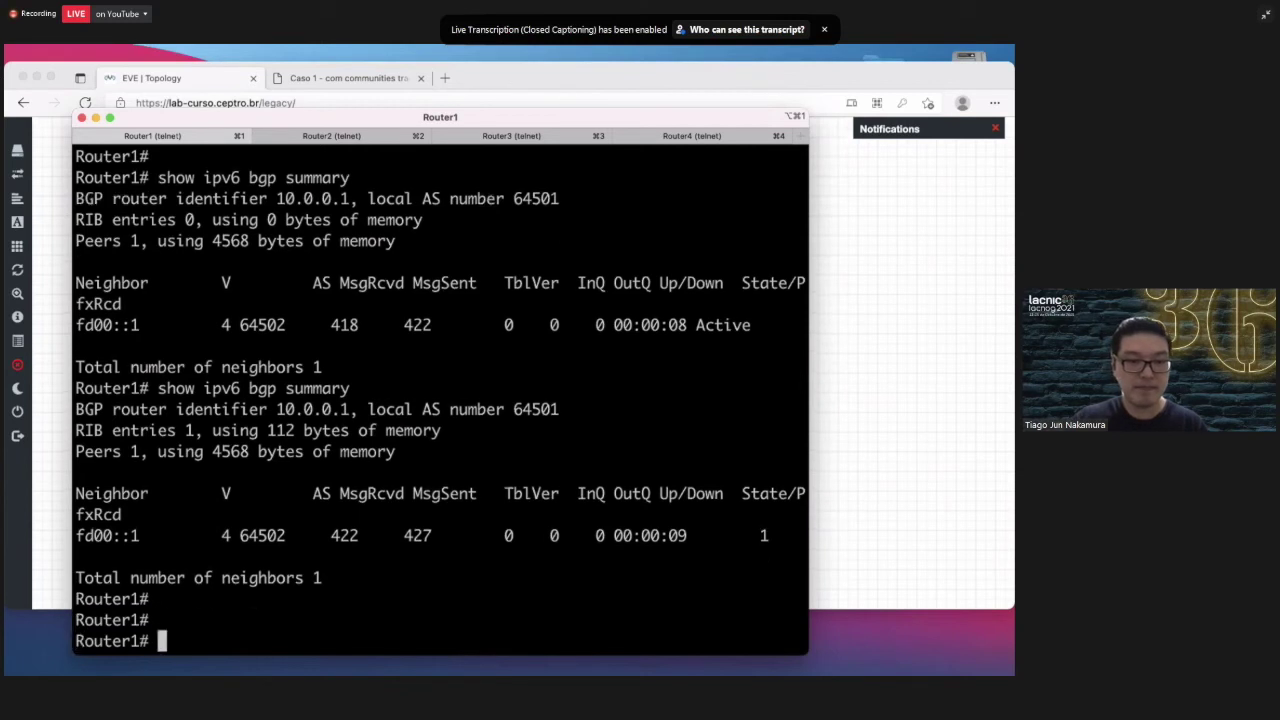
Display Router1's IPv6 BGP table with "show ipv6 bgp" and highlight the 2001:db8::/32 network and its next hop.
key("Up")
key("BackSpace")
key("BackSpace")
key("BackSpace")
key("BackSpace")
key("BackSpace")
key("BackSpace")
key("BackSpace")
key("BackSpace")
key("BackSpace")
key("Return")
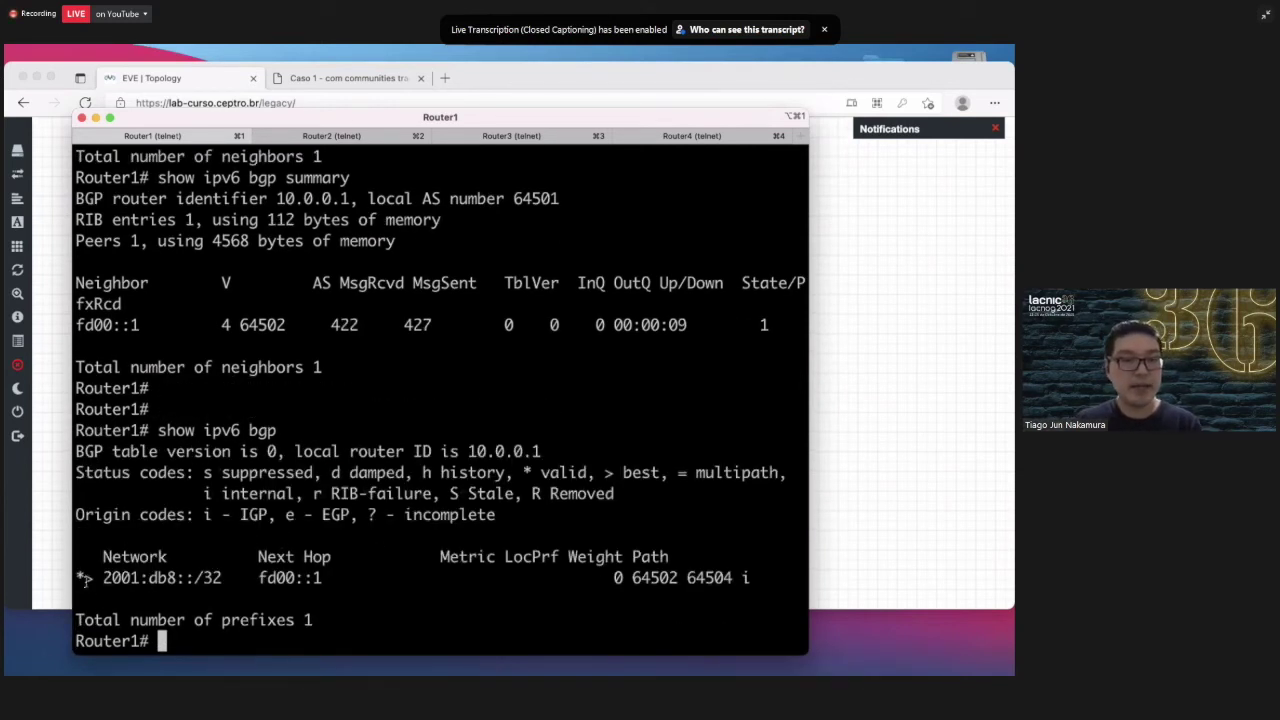
left_click_drag(96, 577, 350, 580)
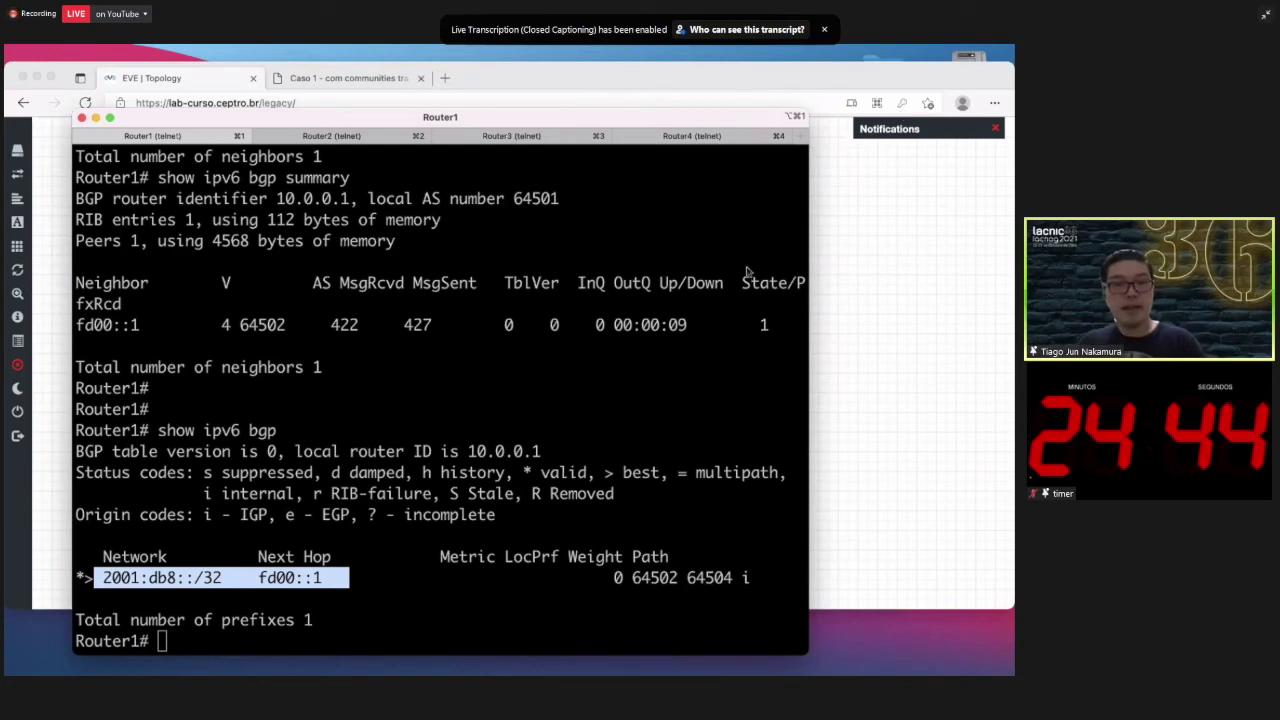
Switch to the browser window showing the IX.br site, reposition it below the desktop's upper edge, and open the general documentation page.
key("ctrl+Left")
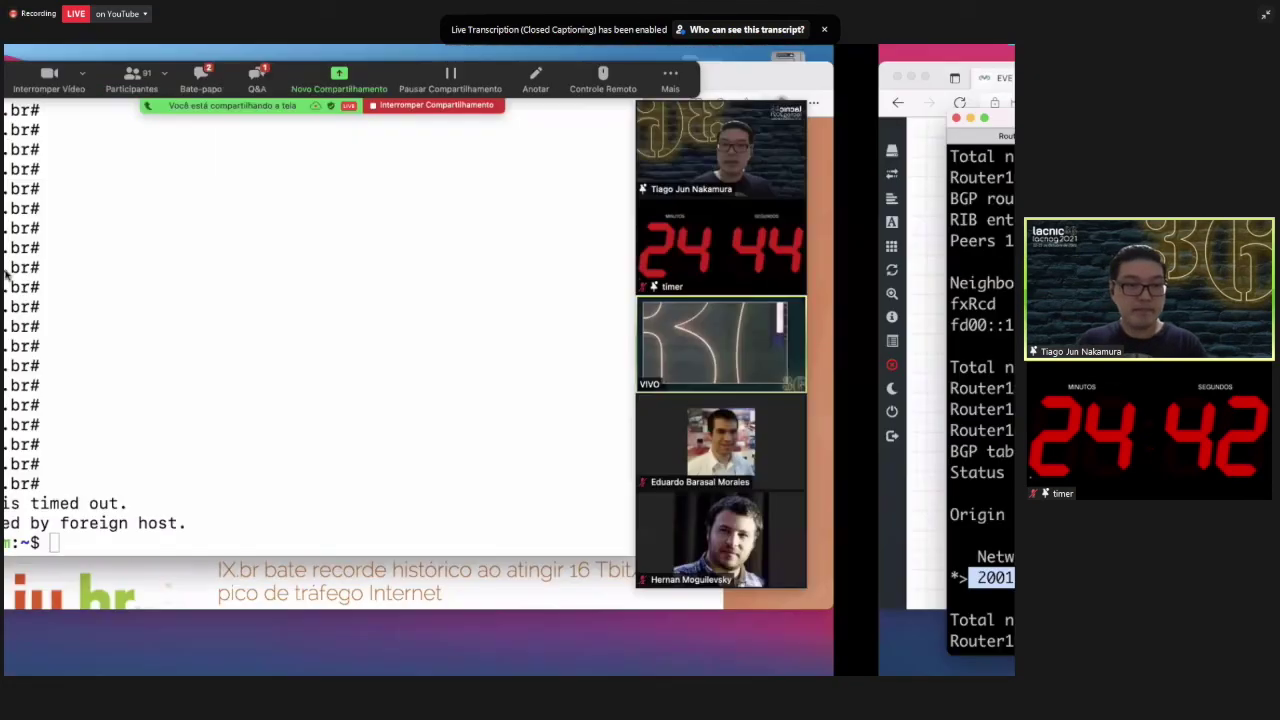
key("super+Tab")
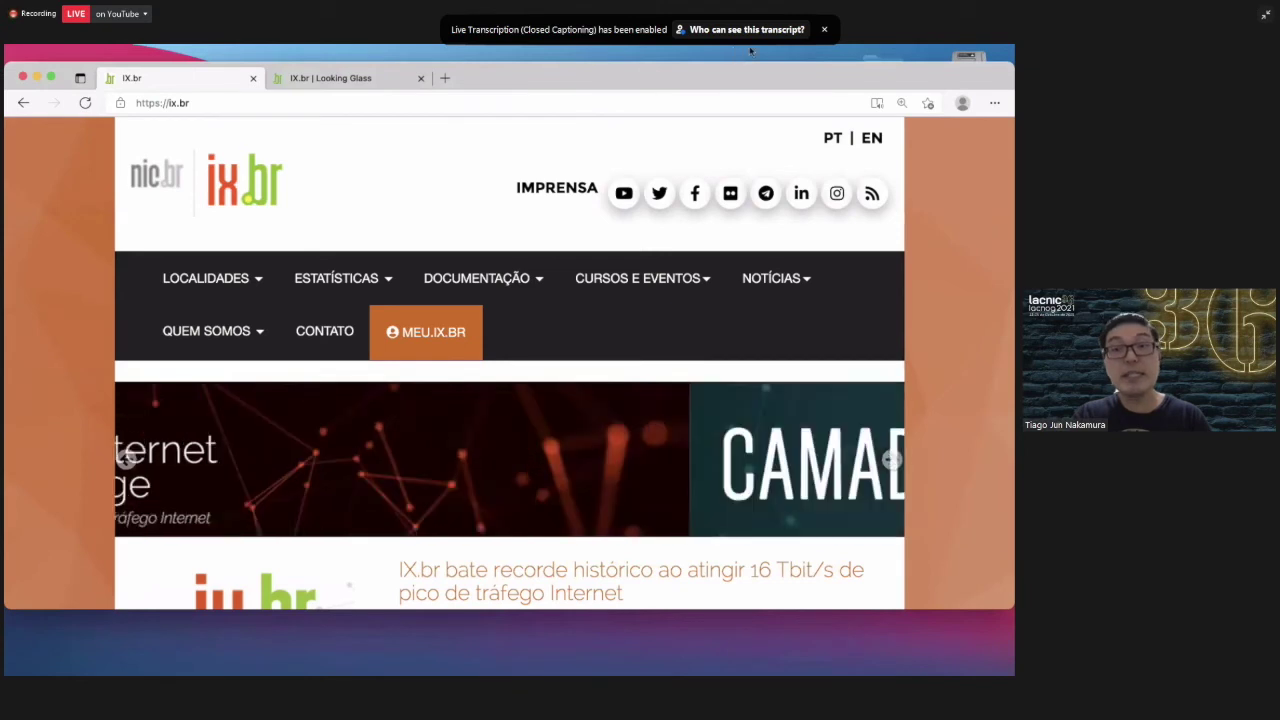
left_click_drag(948, 80, 940, 140)
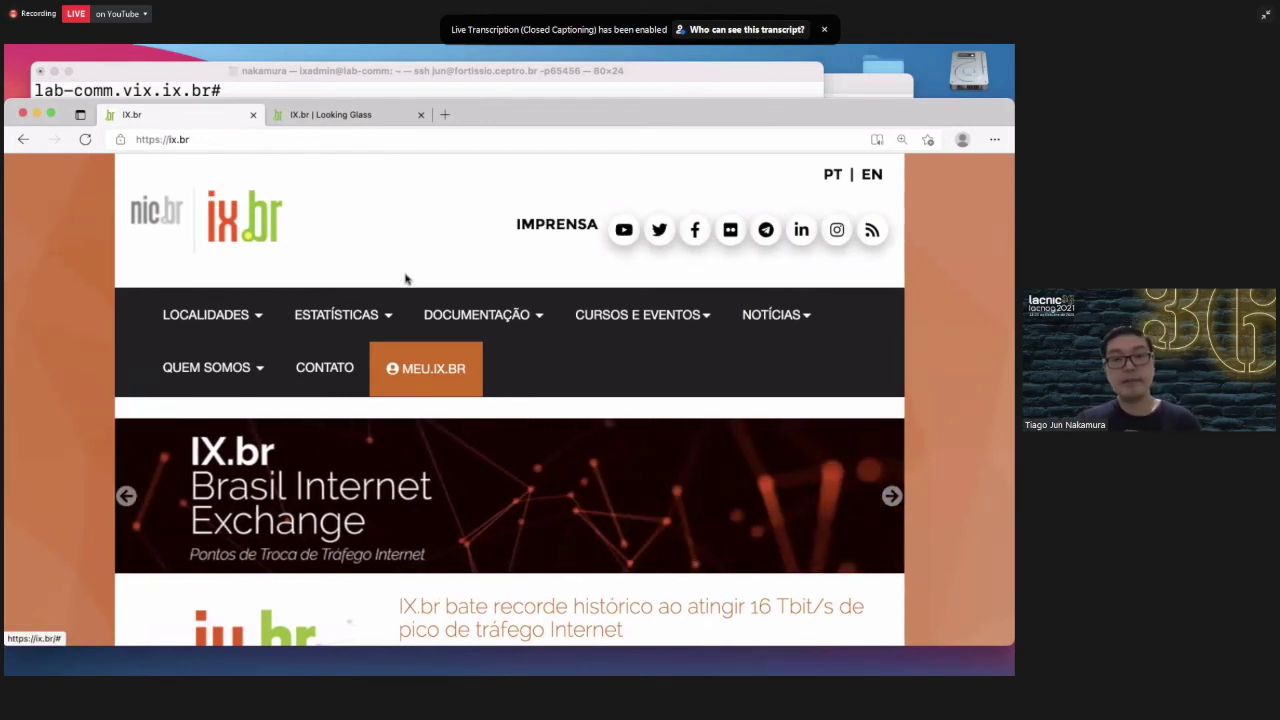
left_click(461, 309)
left_click(462, 332)
left_click(463, 312)
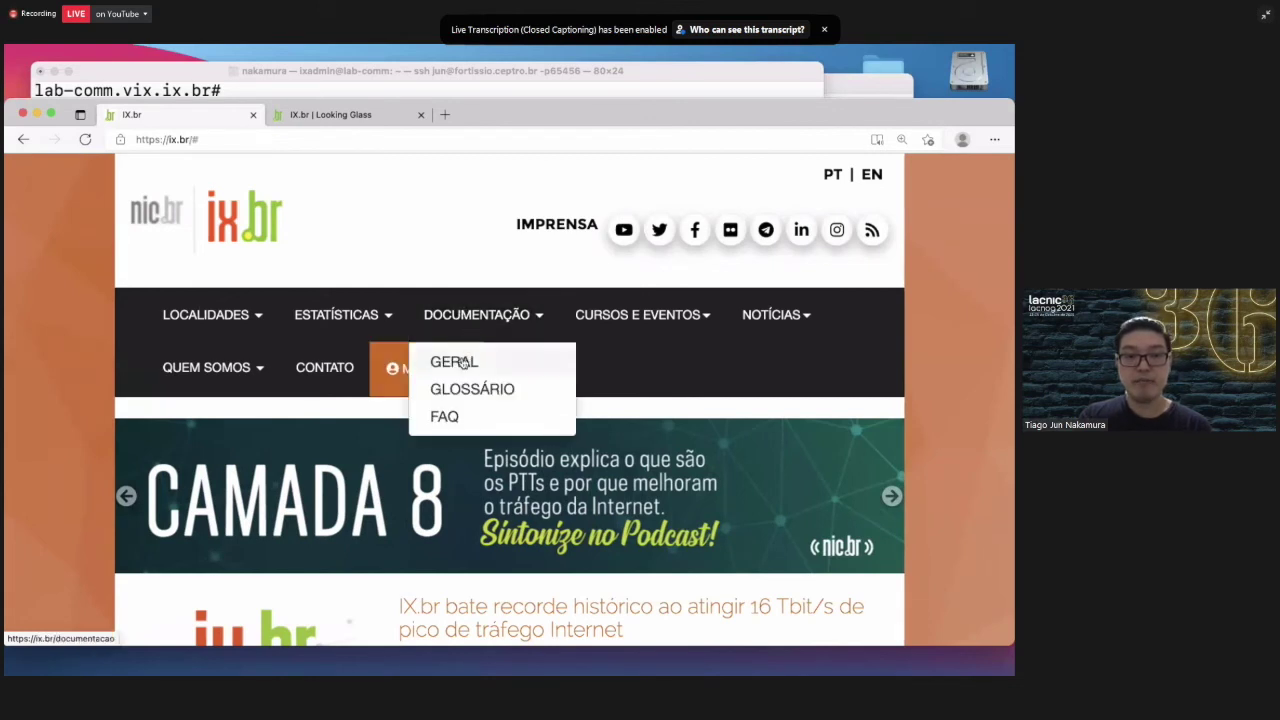
left_click(461, 362)
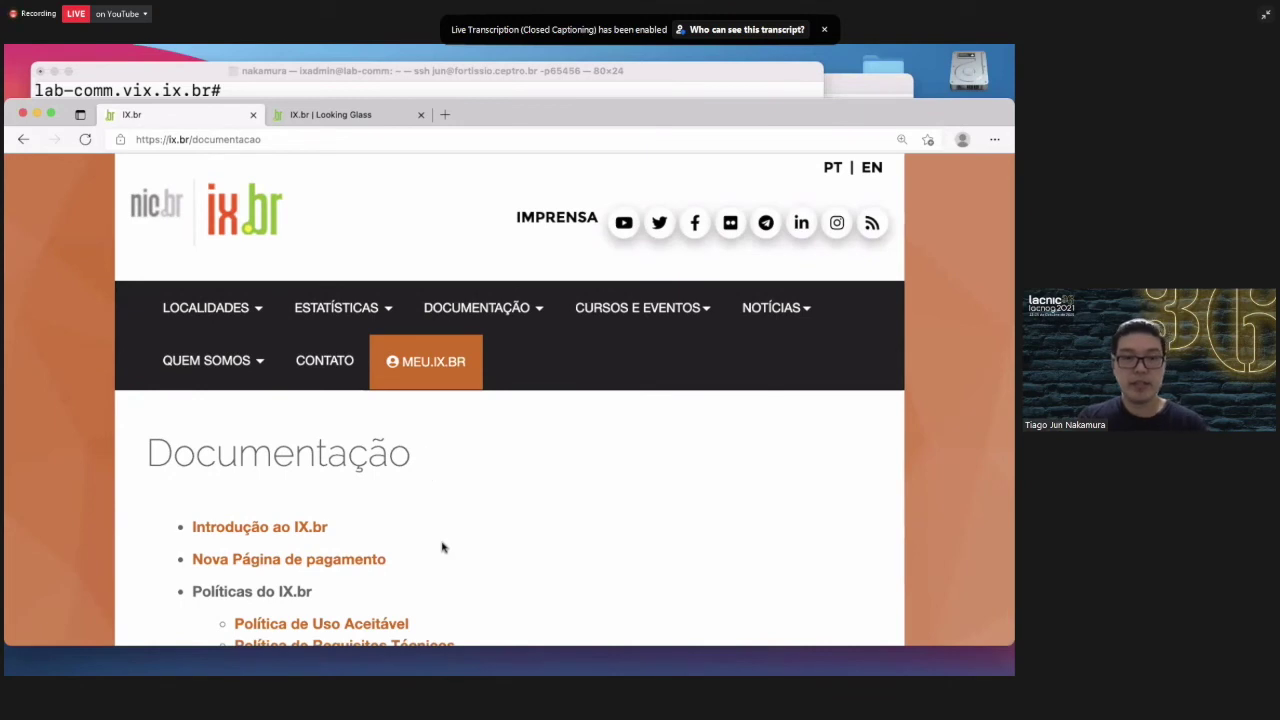
Highlight the "Route Server e Peering" heading and open the "Política de Tratamento de Communities BGP no IX.br v4.3" document.
scroll(442, 546, "down", 3)
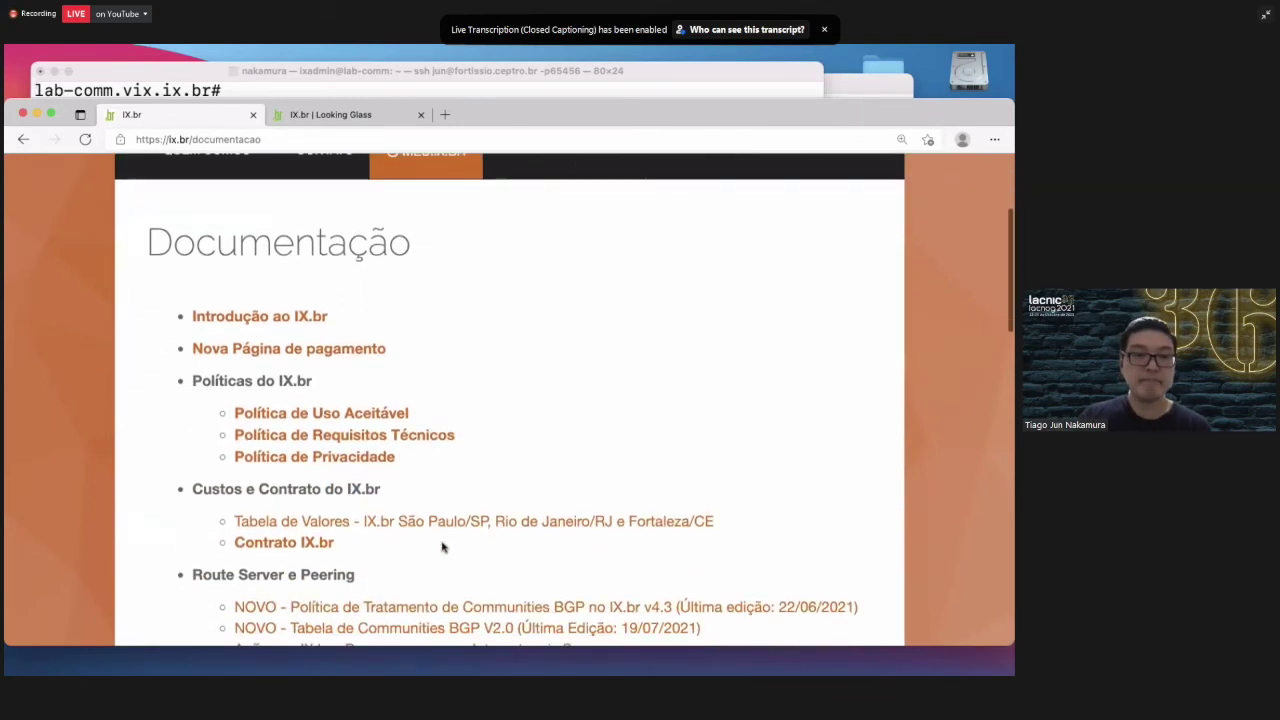
scroll(442, 546, "down", 2)
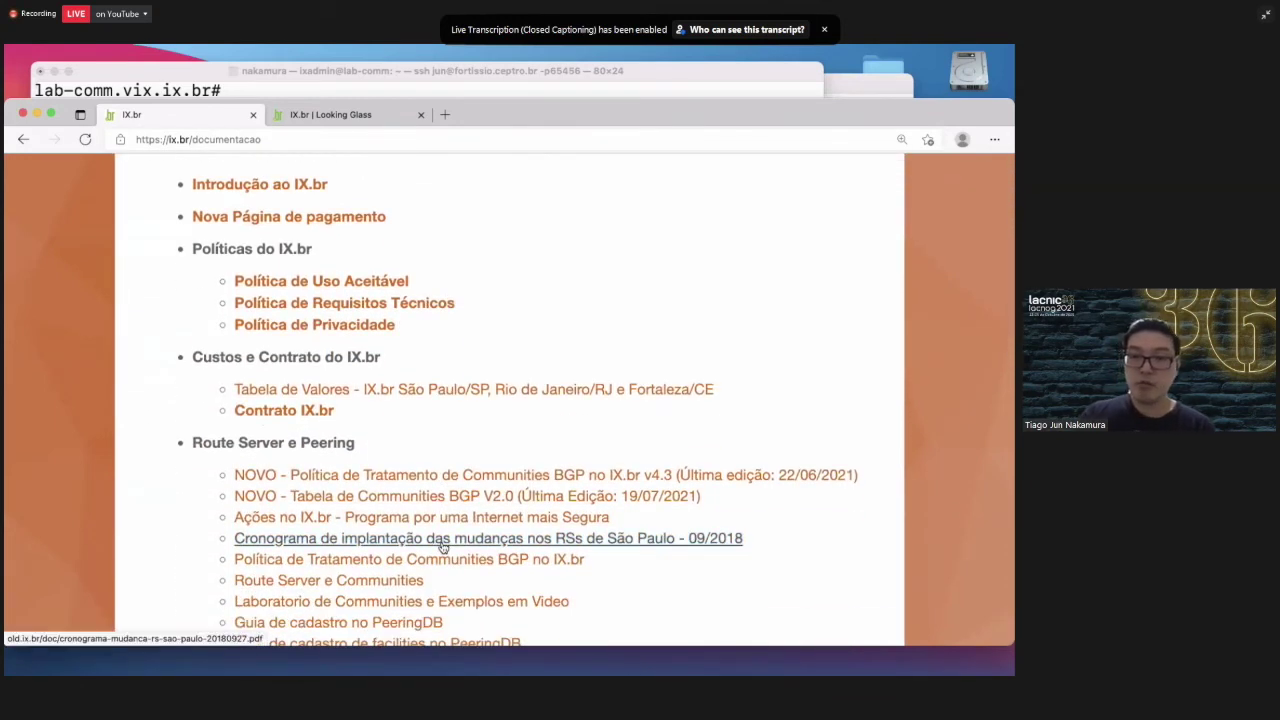
scroll(442, 546, "down", 2)
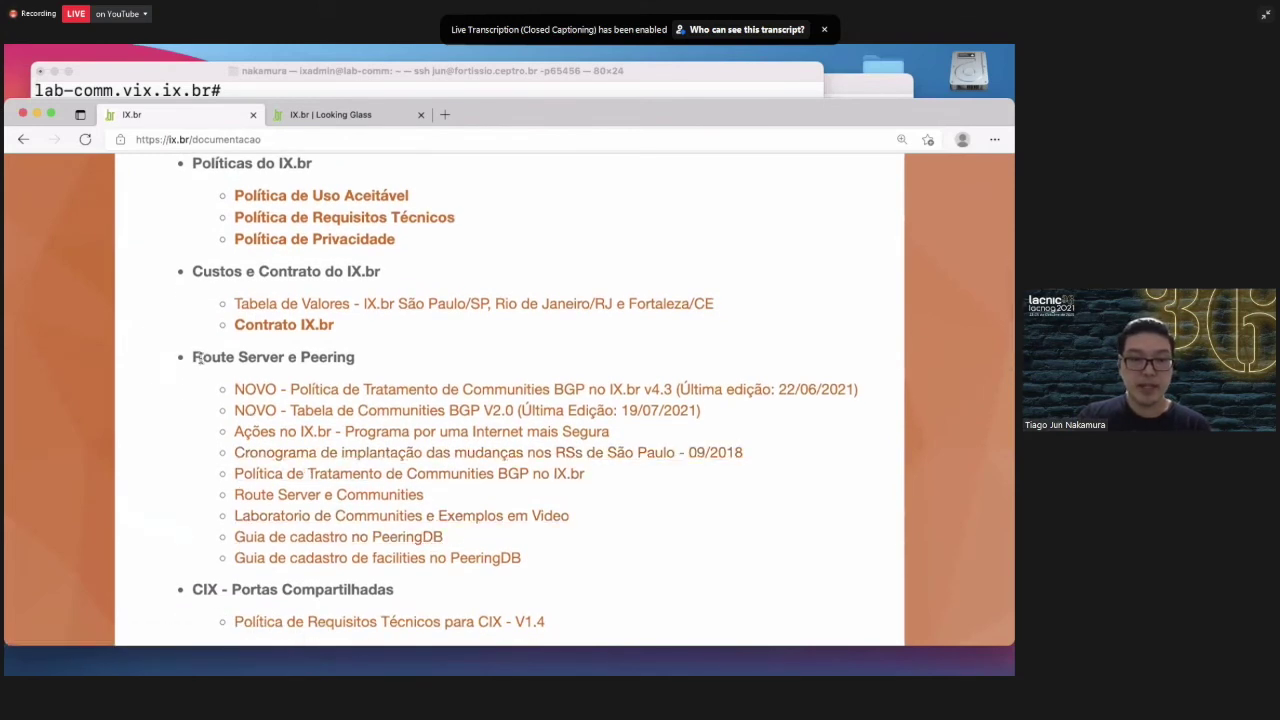
left_click_drag(193, 357, 368, 362)
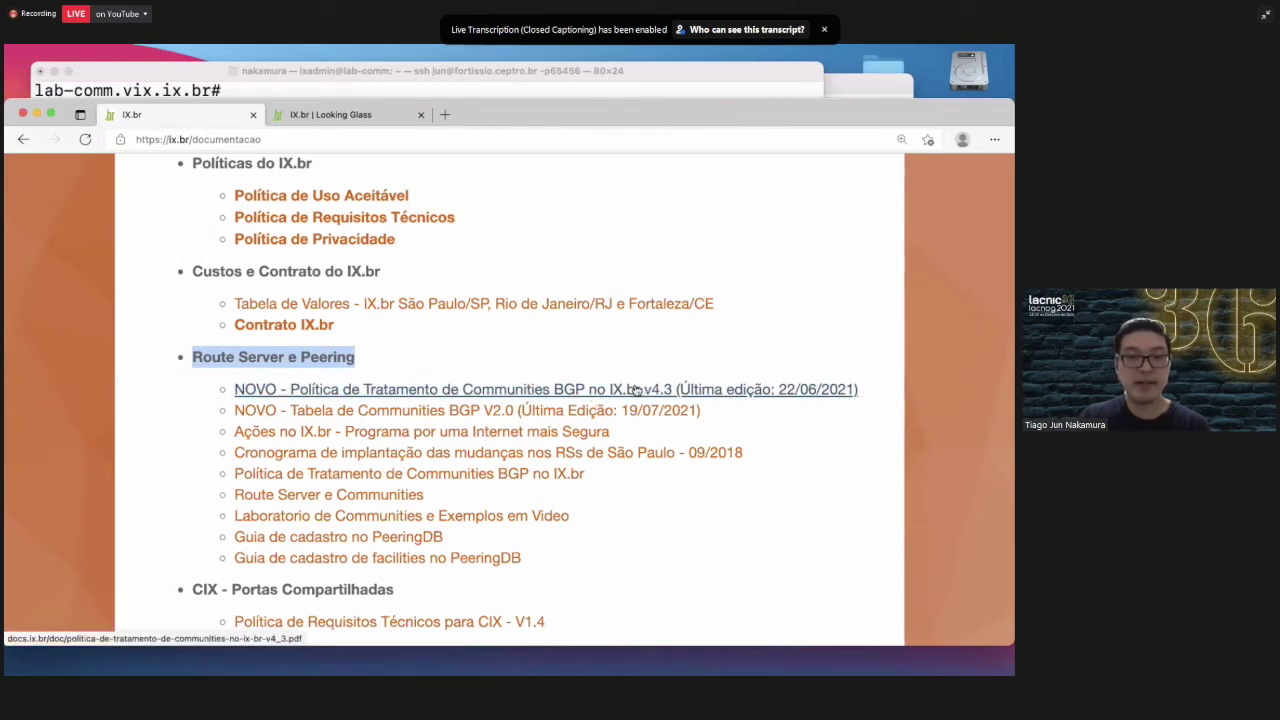
left_click(297, 393)
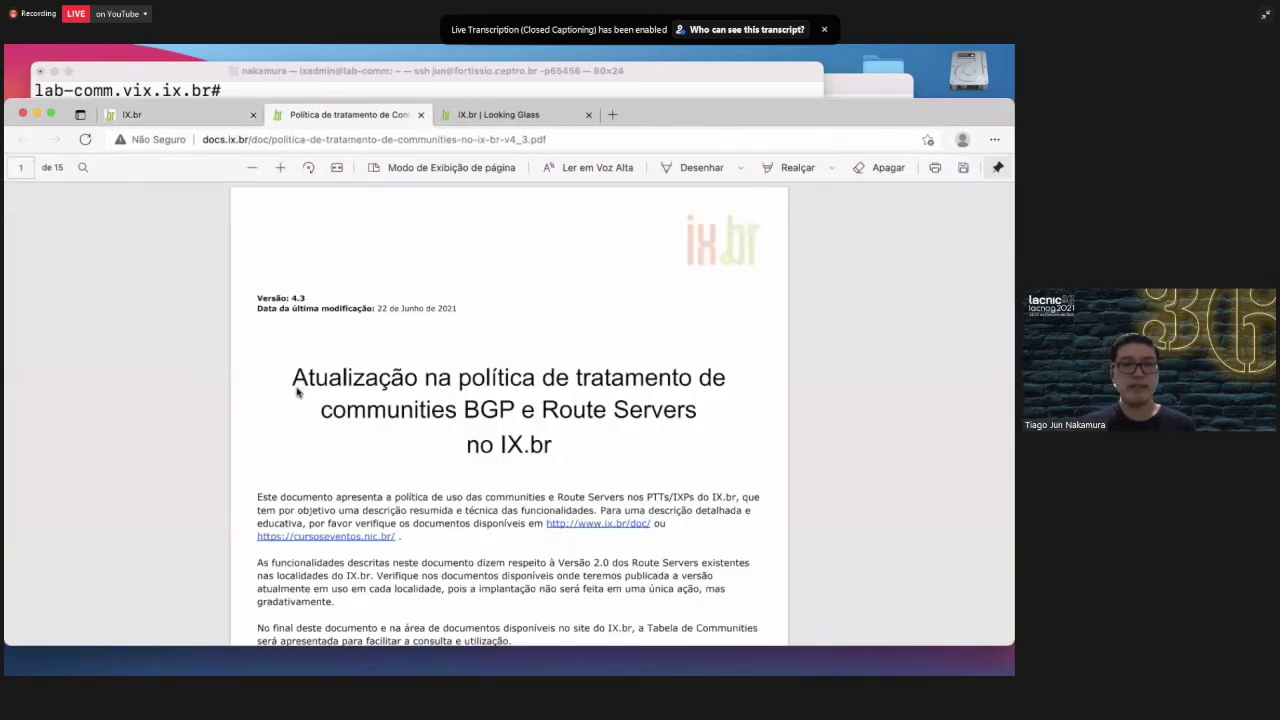
Enlarge the communities policy PDF and skim from its title through the informative communities to the "Communities de Filtragem" section.
scroll(449, 401, "up", 1)
scroll(449, 401, "up", 5)
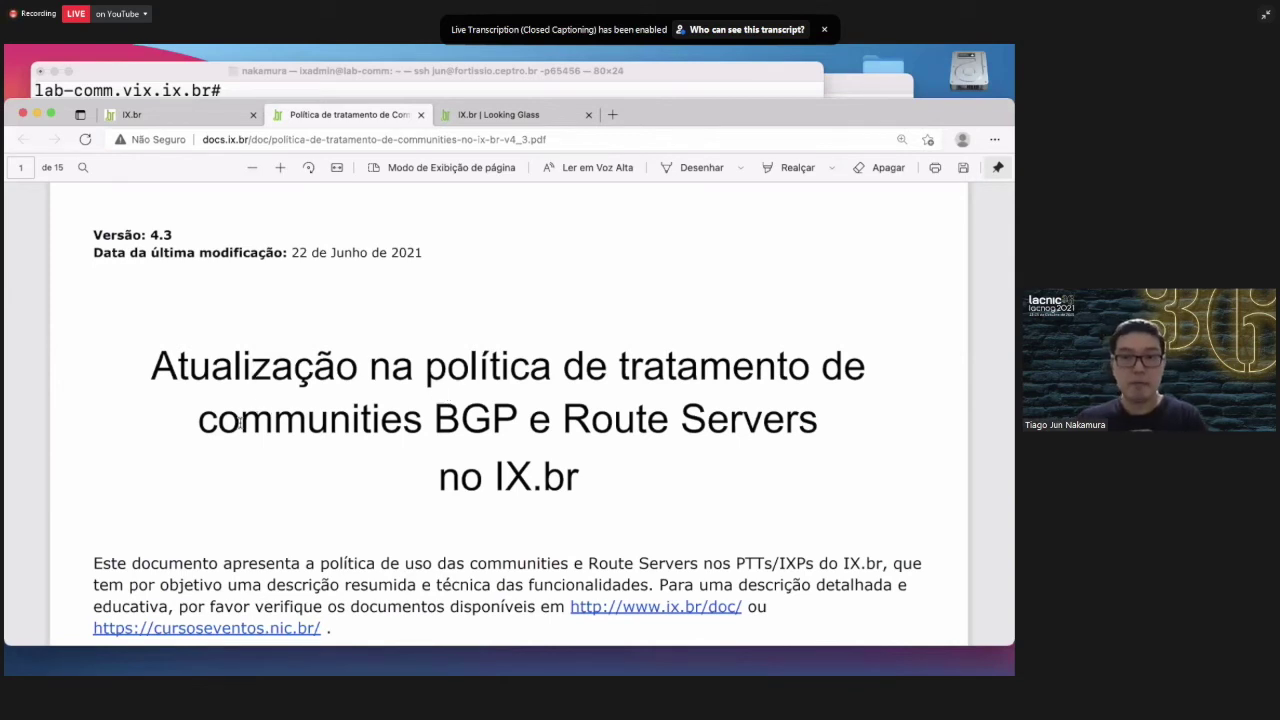
scroll(246, 437, "down", 3)
scroll(246, 440, "down", 8)
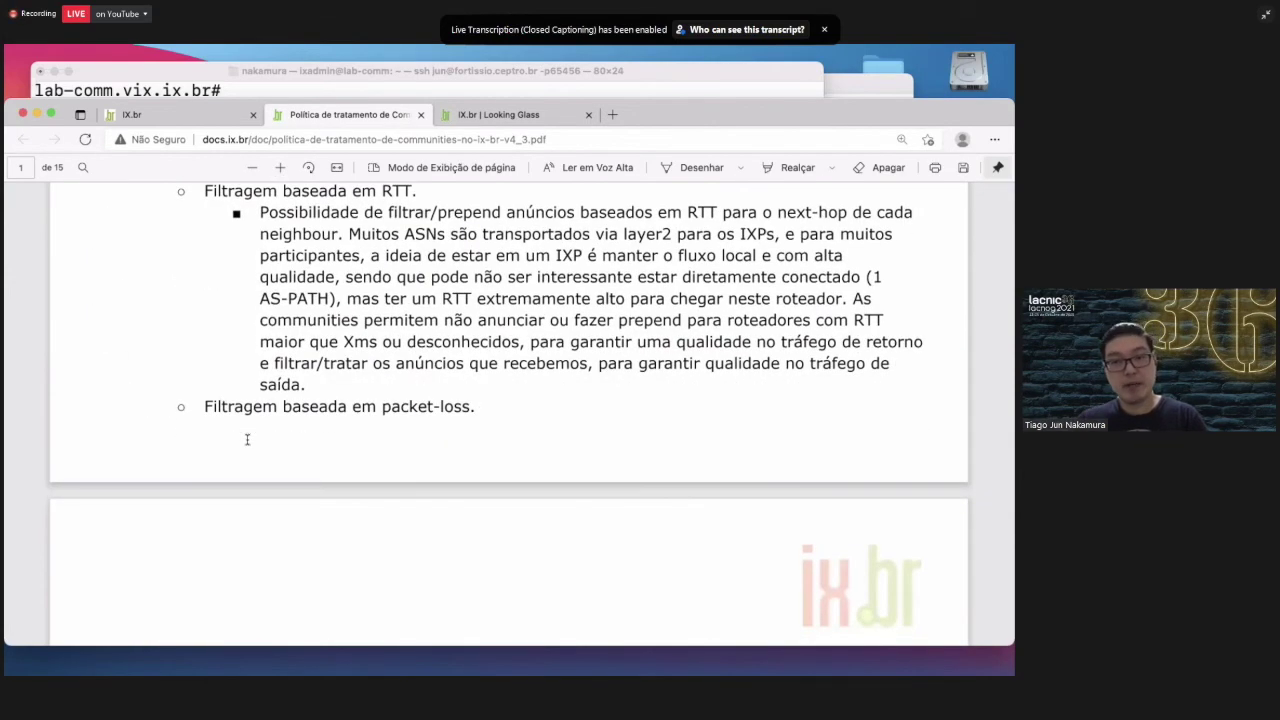
scroll(247, 439, "down", 8)
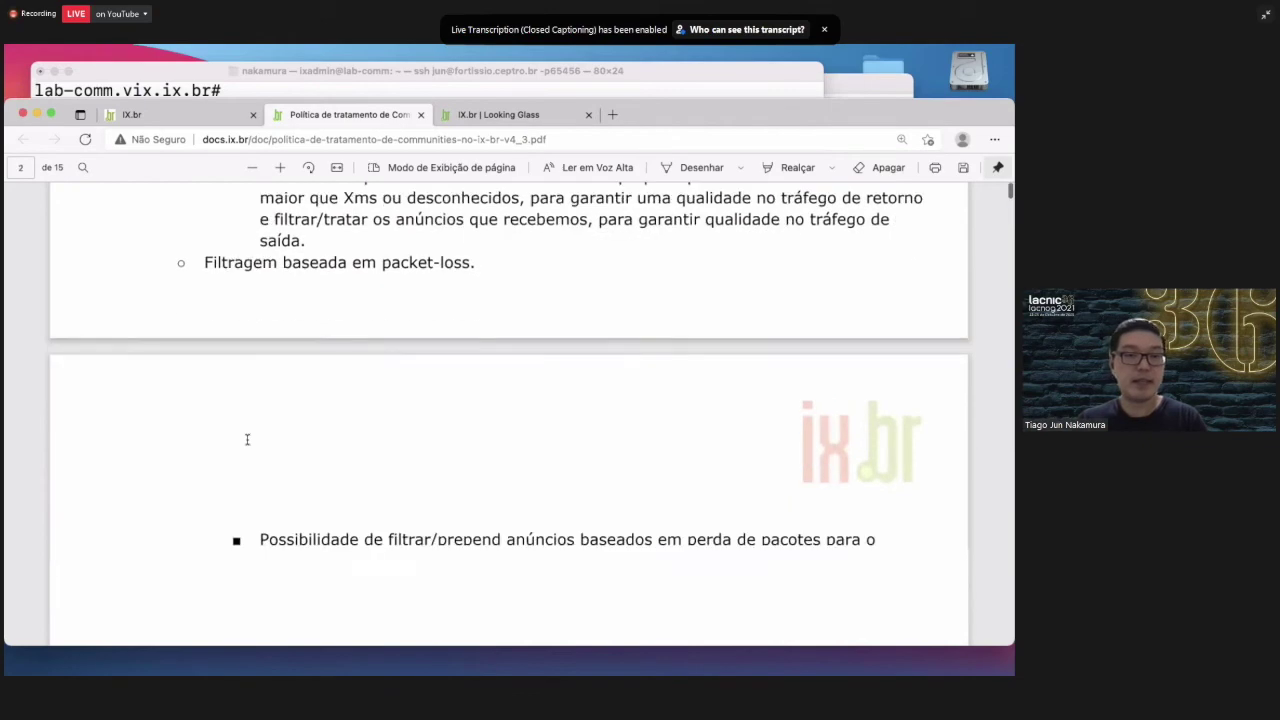
scroll(247, 439, "down", 2)
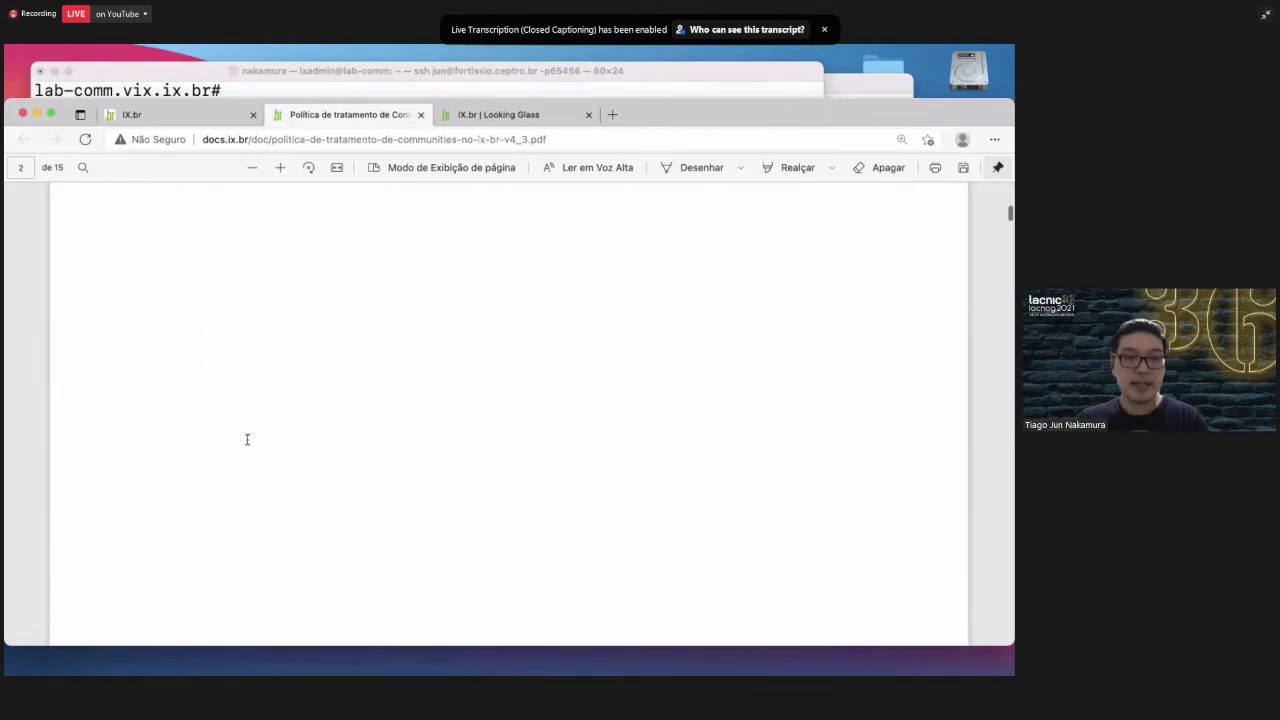
scroll(247, 439, "down", 6)
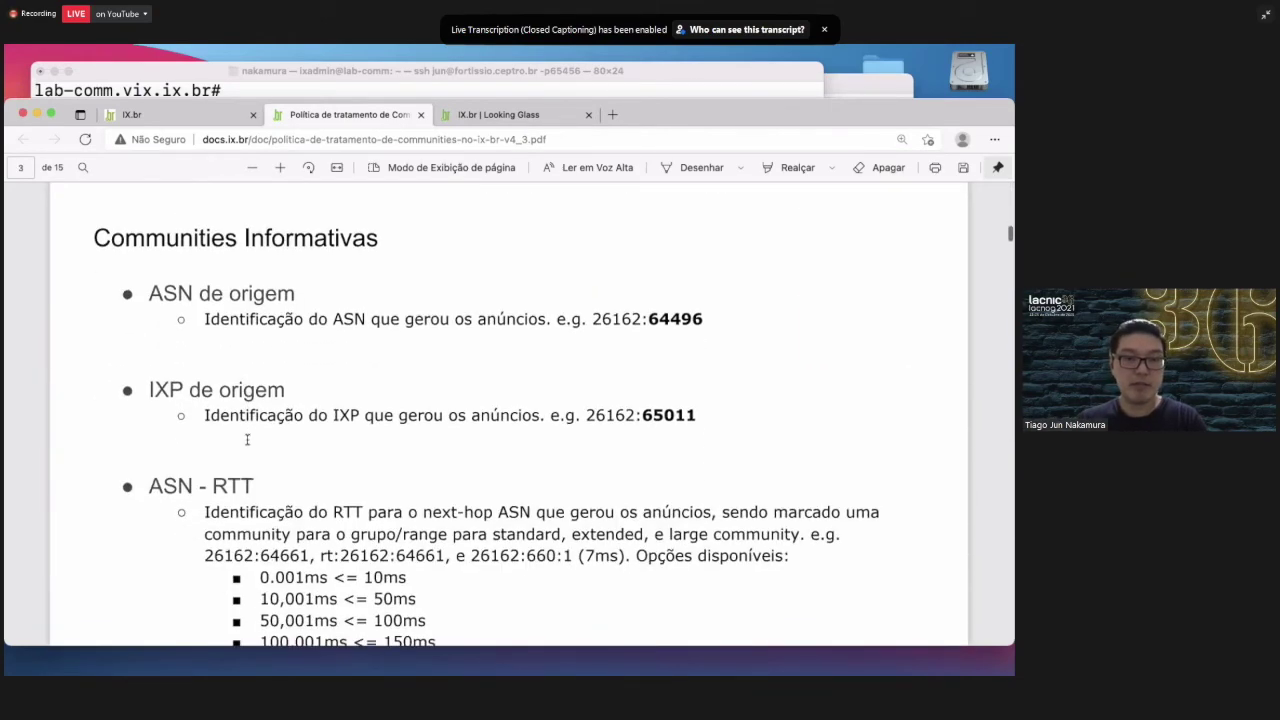
scroll(247, 439, "down", 8)
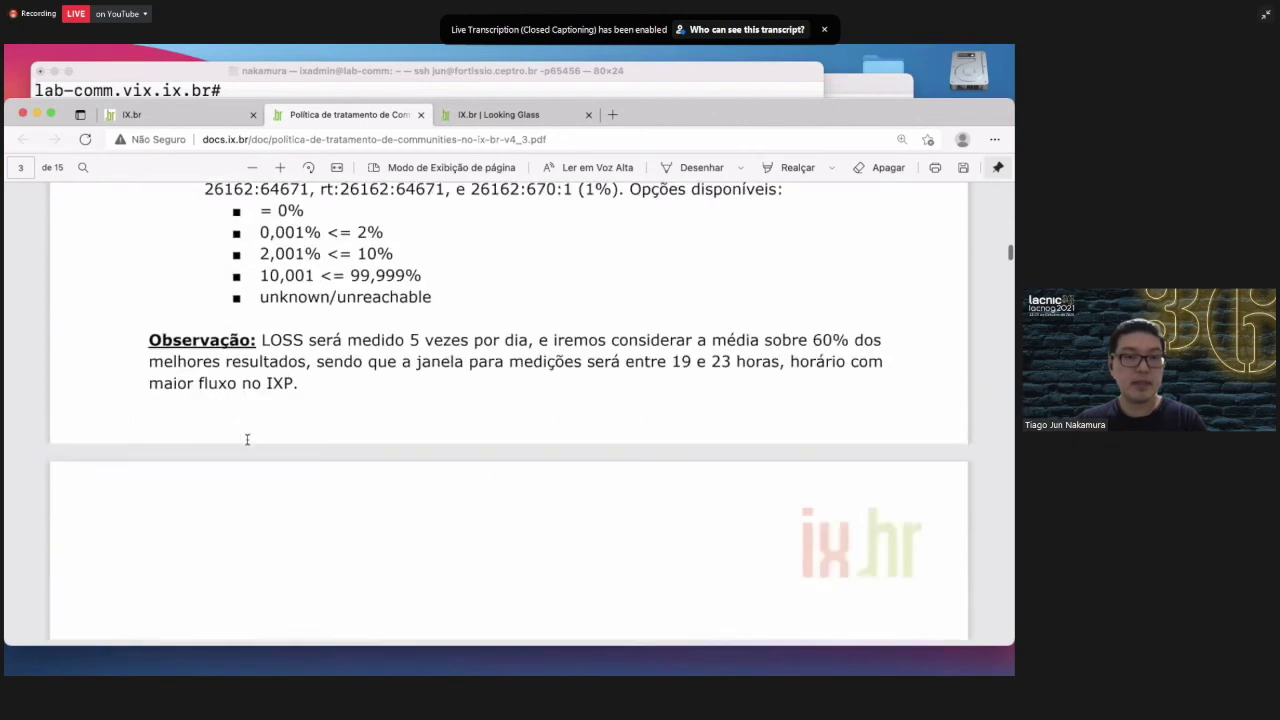
scroll(170, 196, "down", 4)
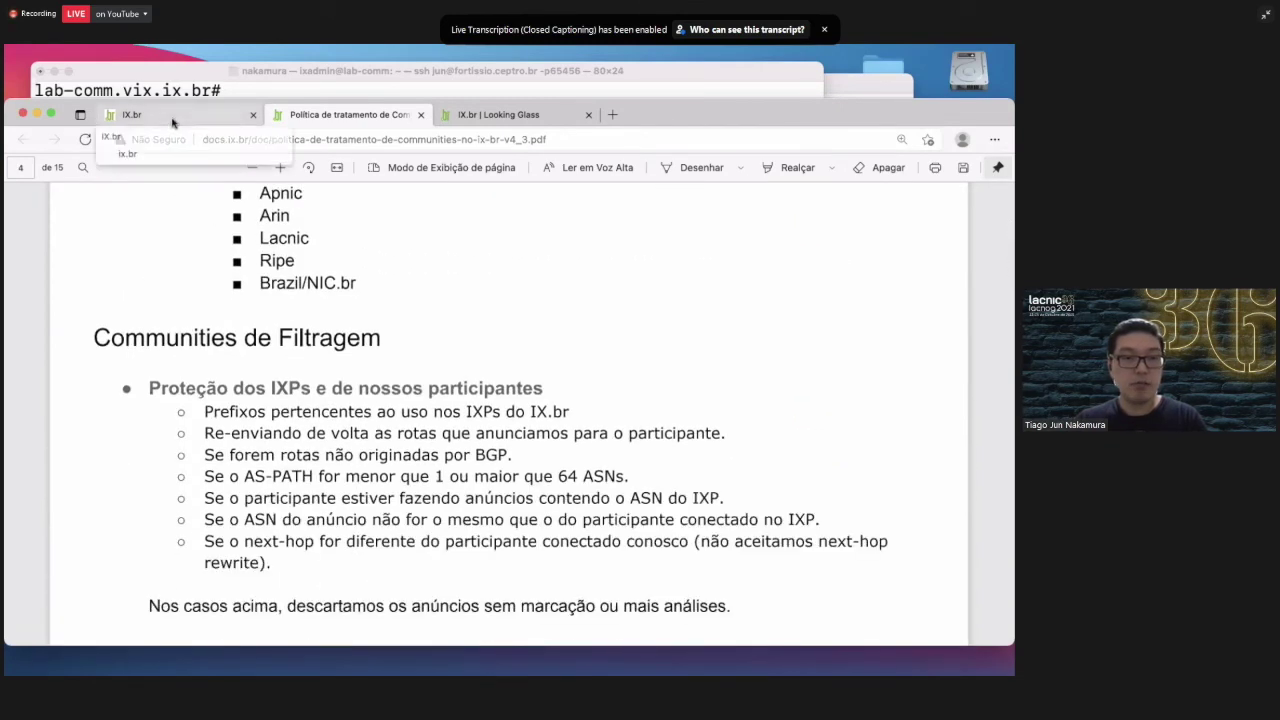
Return to the IX.br documentation page, open the "Tabela de Communities BGP V2.0" document, and enlarge its Traffic engineering section.
left_click(172, 122)
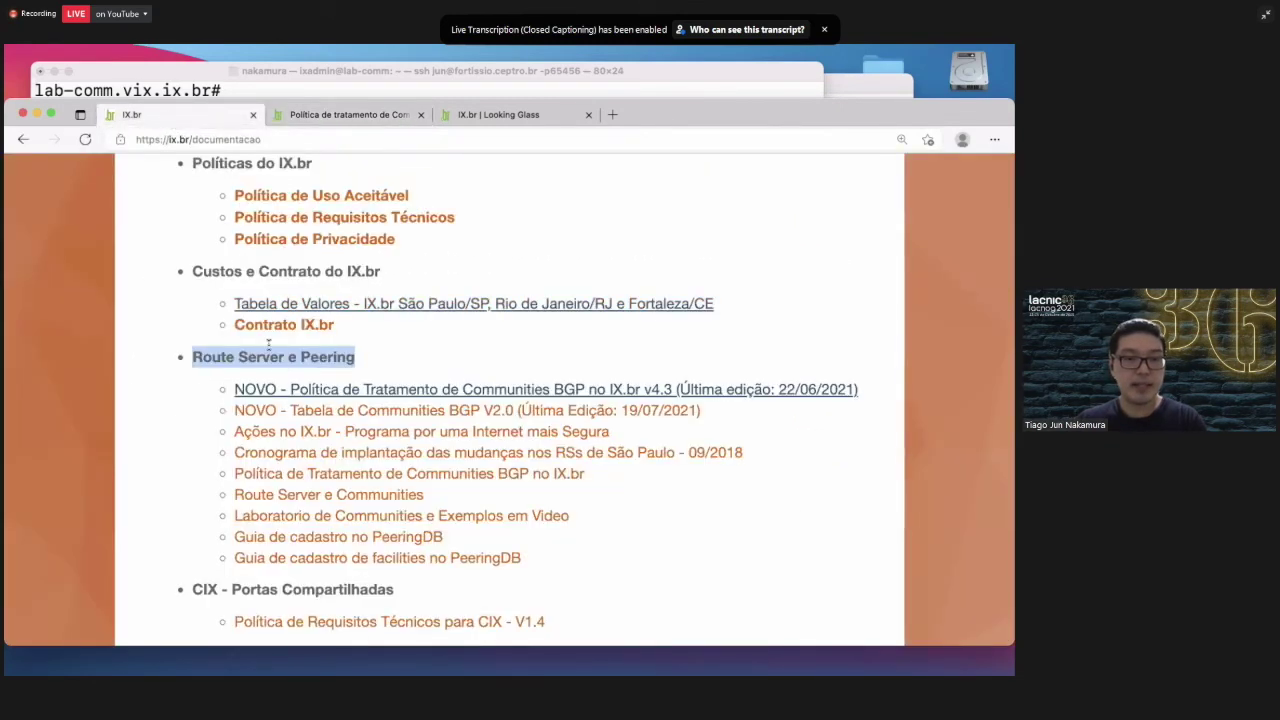
left_click(335, 411)
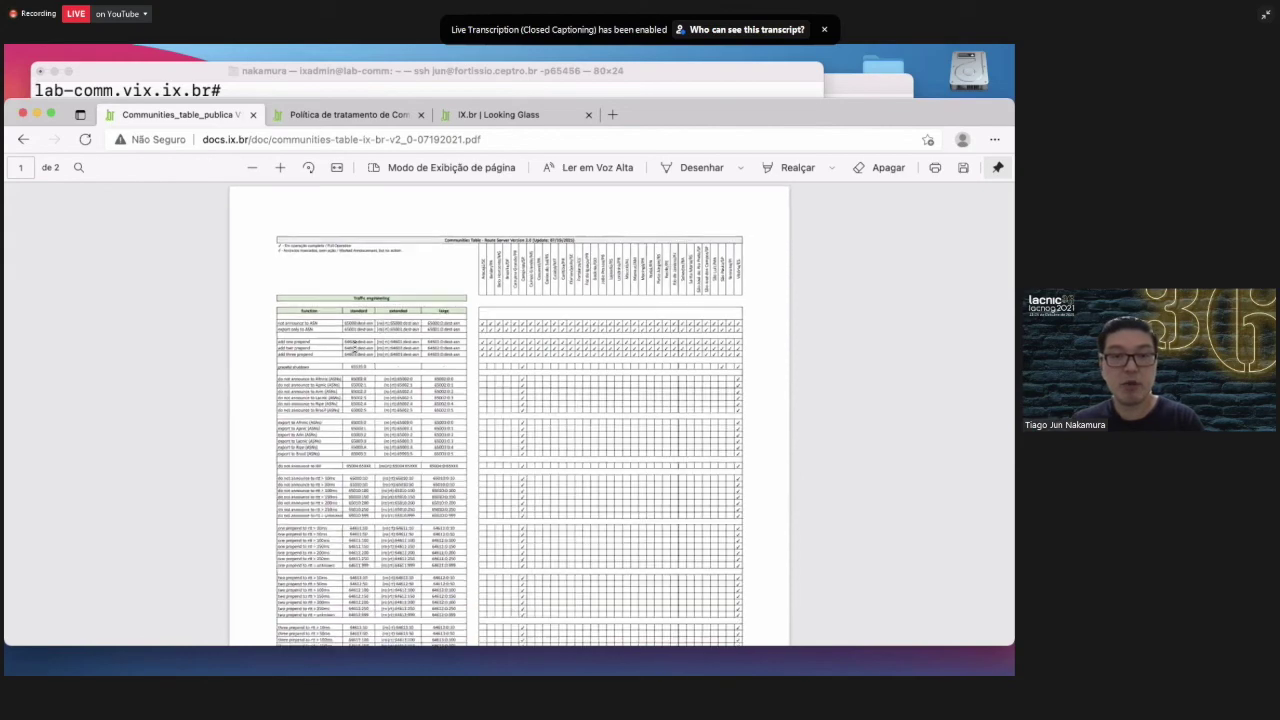
scroll(354, 344, "up", 5)
scroll(354, 344, "up", 2)
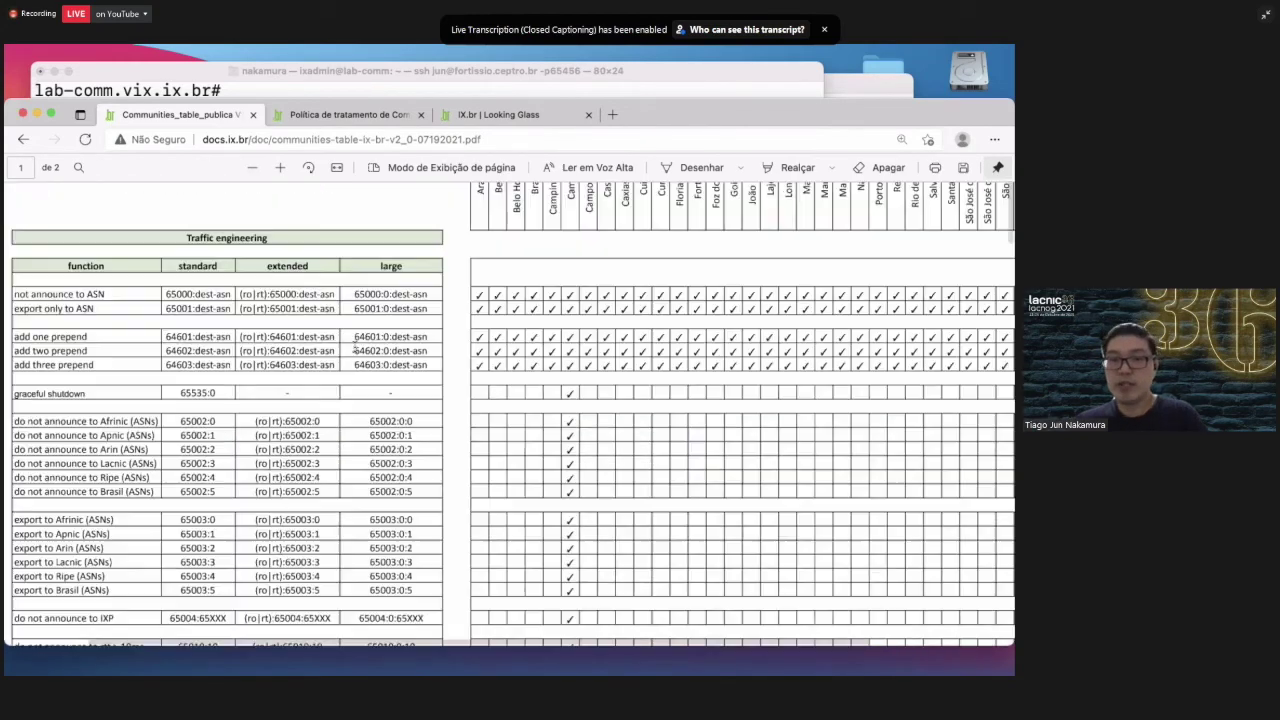
scroll(354, 345, "up", 3)
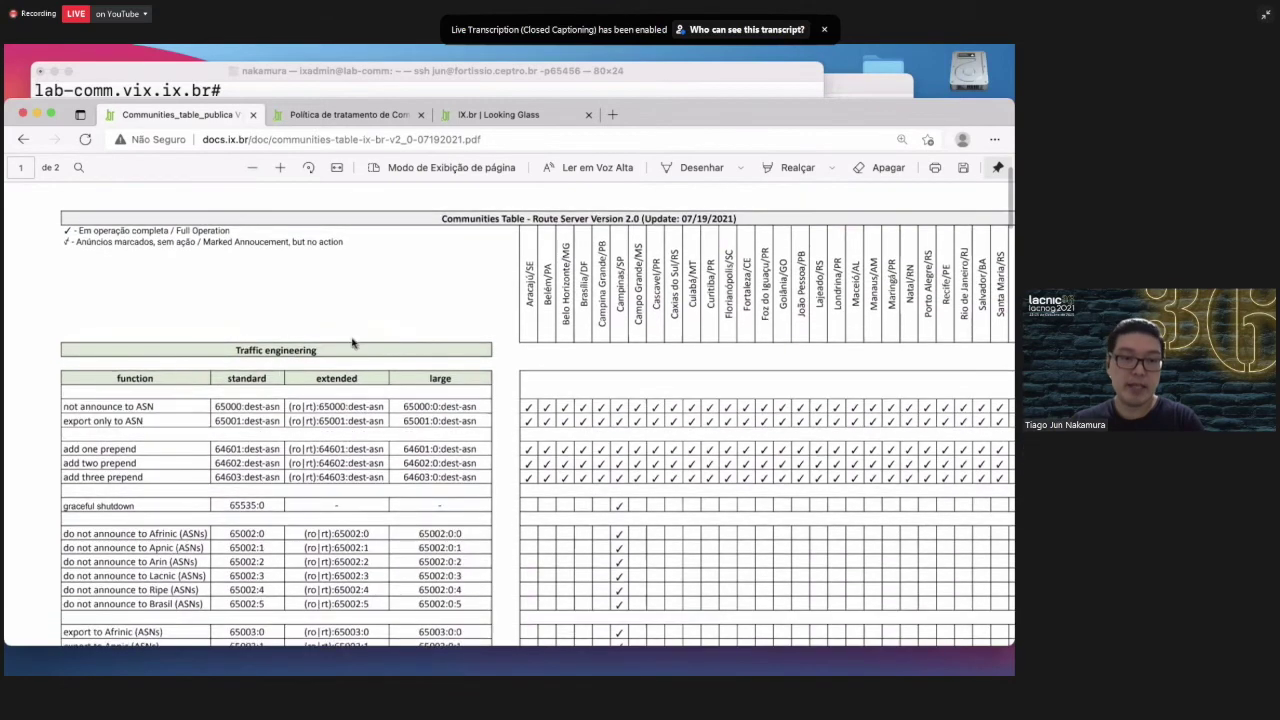
scroll(350, 337, "up", 1)
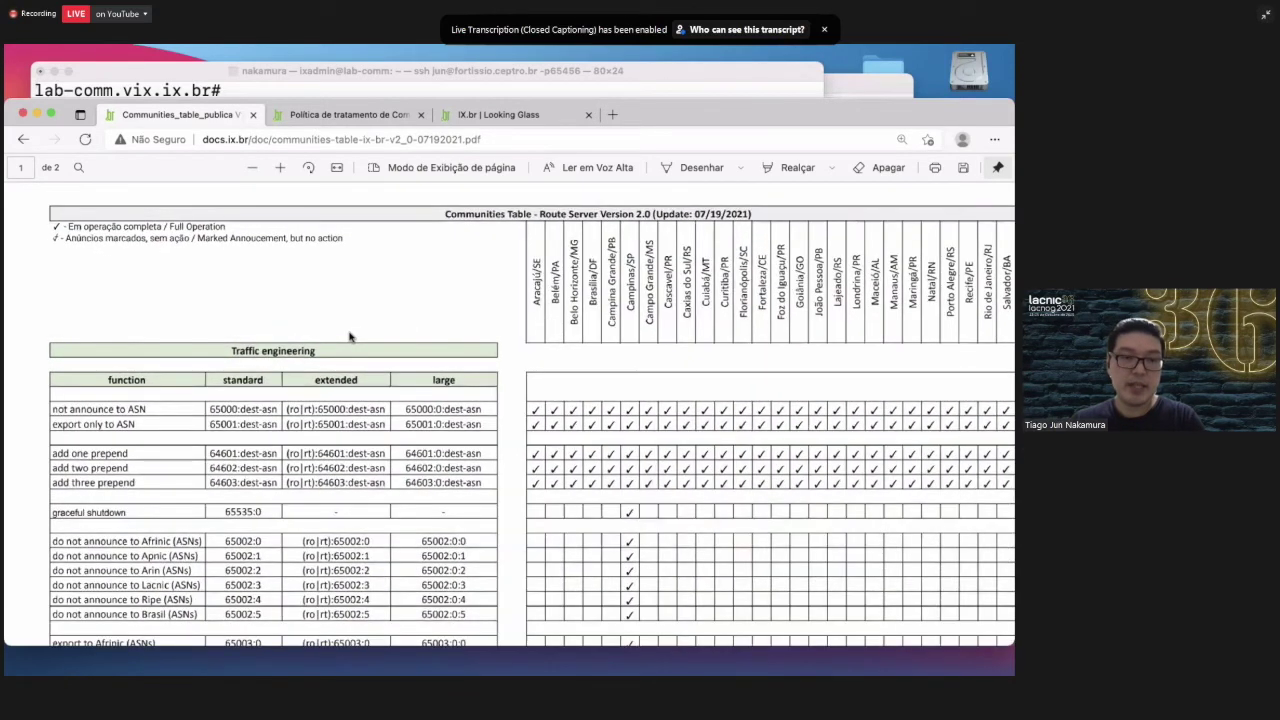
scroll(350, 337, "up", 3)
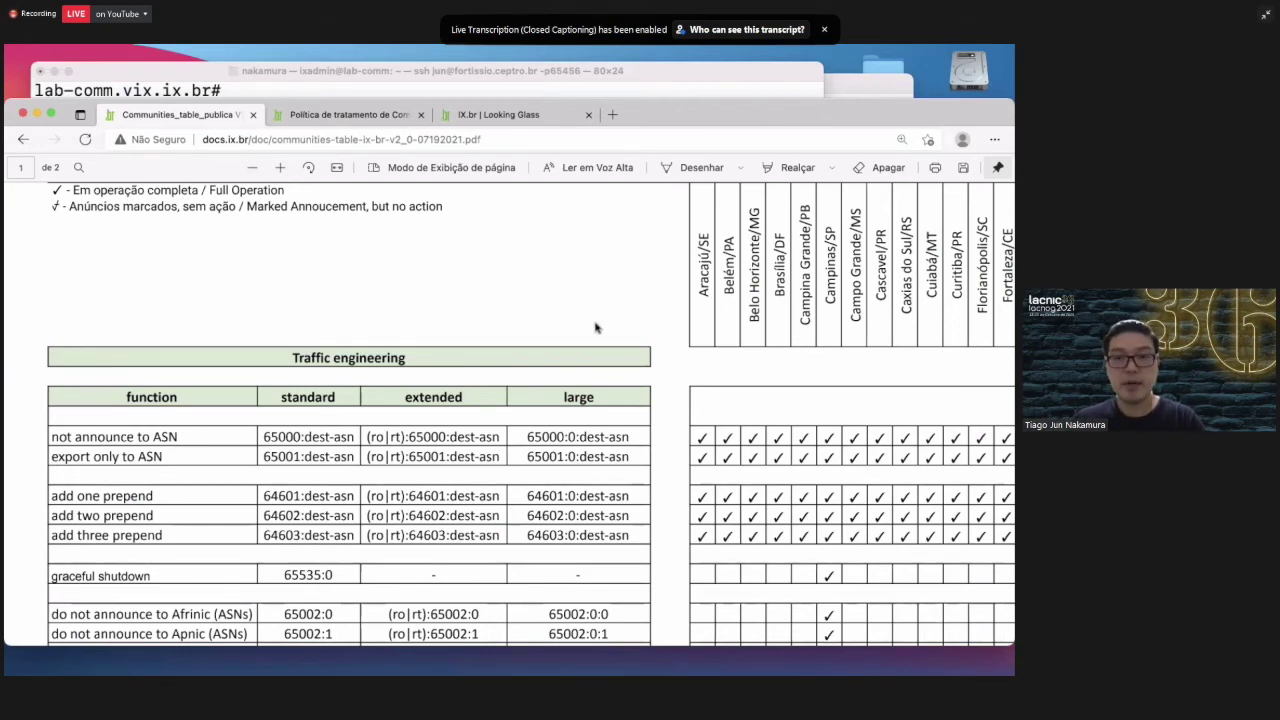
Examine which IX.br locations, from Aracajú/SE to Vitória/ES, support the announcement and prepend communities in the Traffic engineering table.
scroll(596, 329, "right", 5)
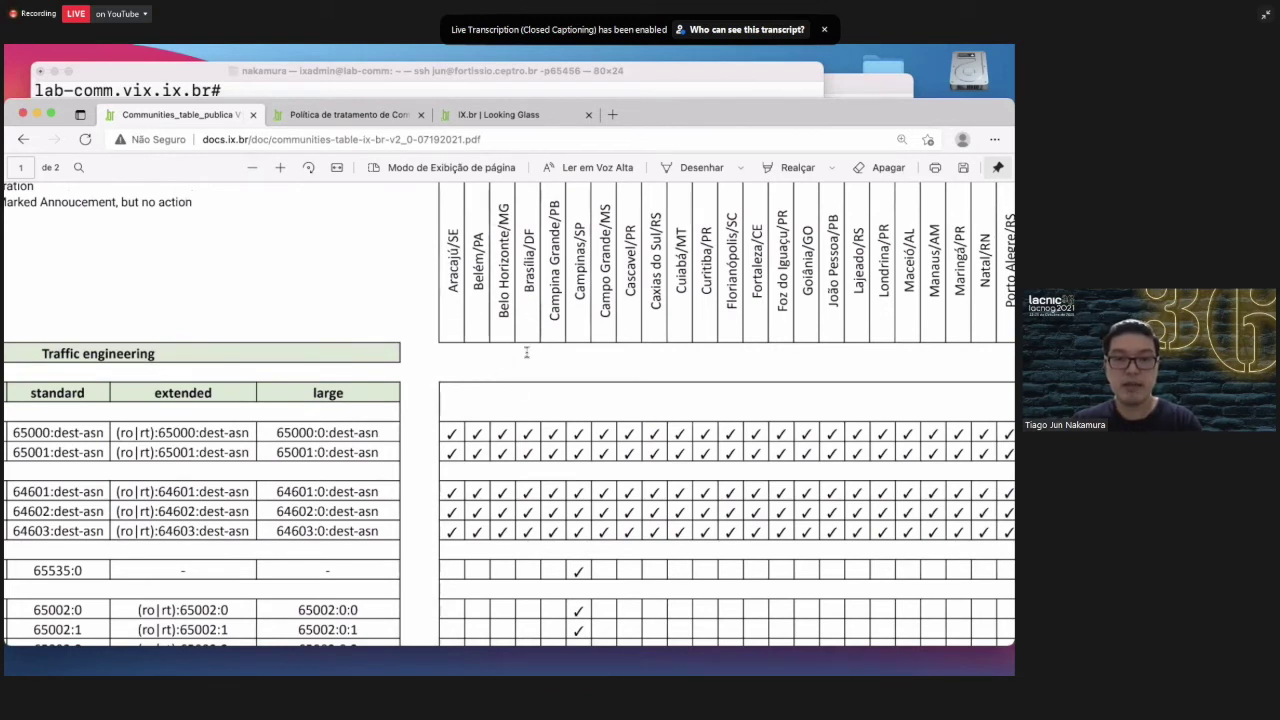
scroll(551, 430, "right", 1)
scroll(551, 430, "right", 10)
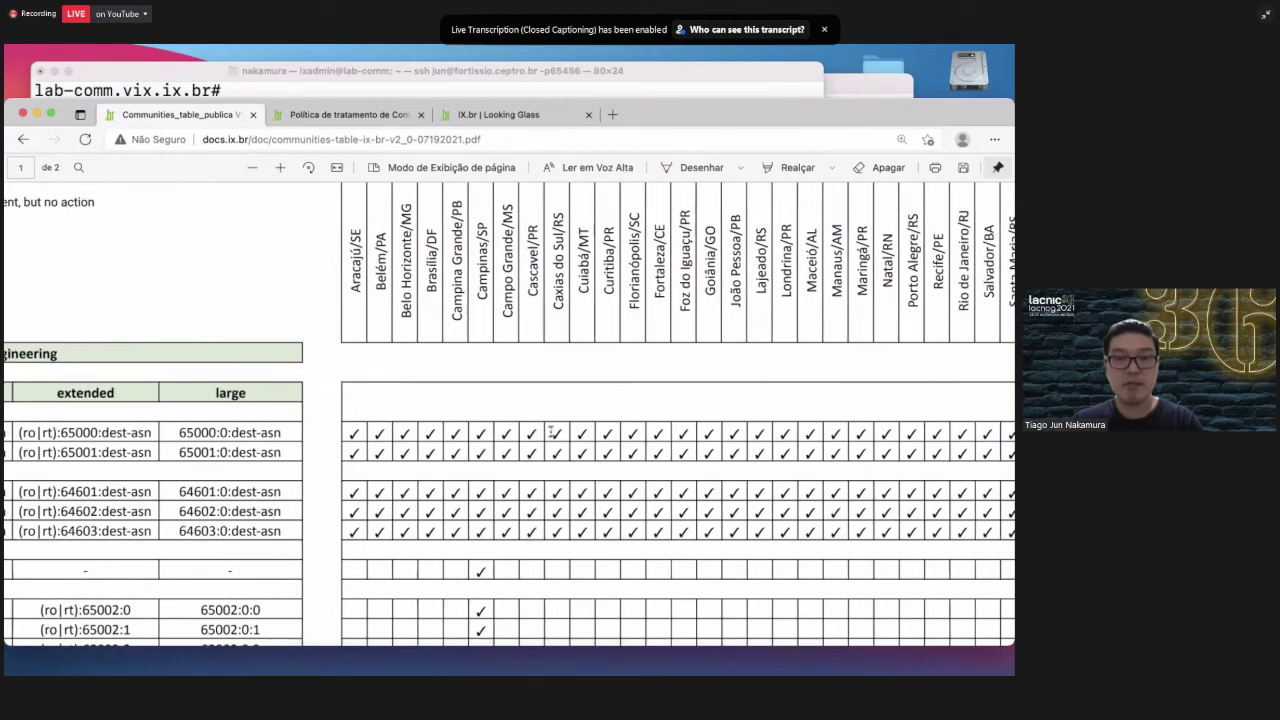
scroll(551, 430, "right", 6)
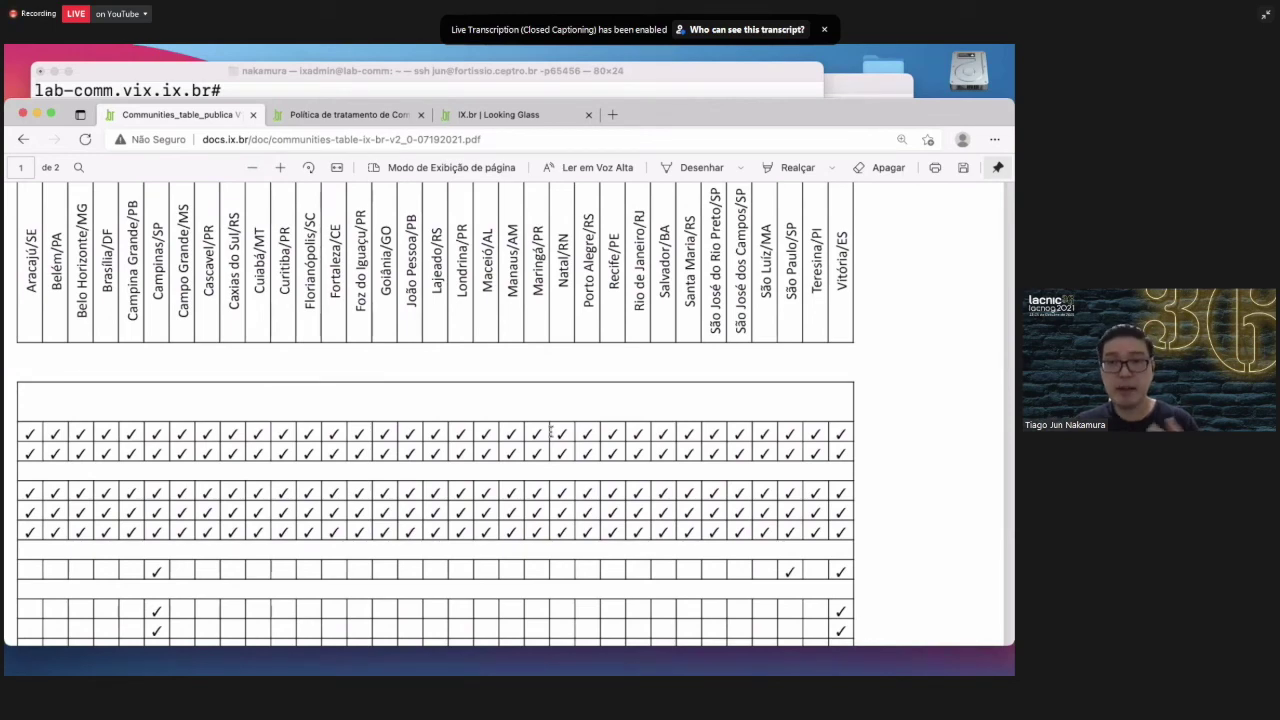
scroll(551, 431, "left", 14)
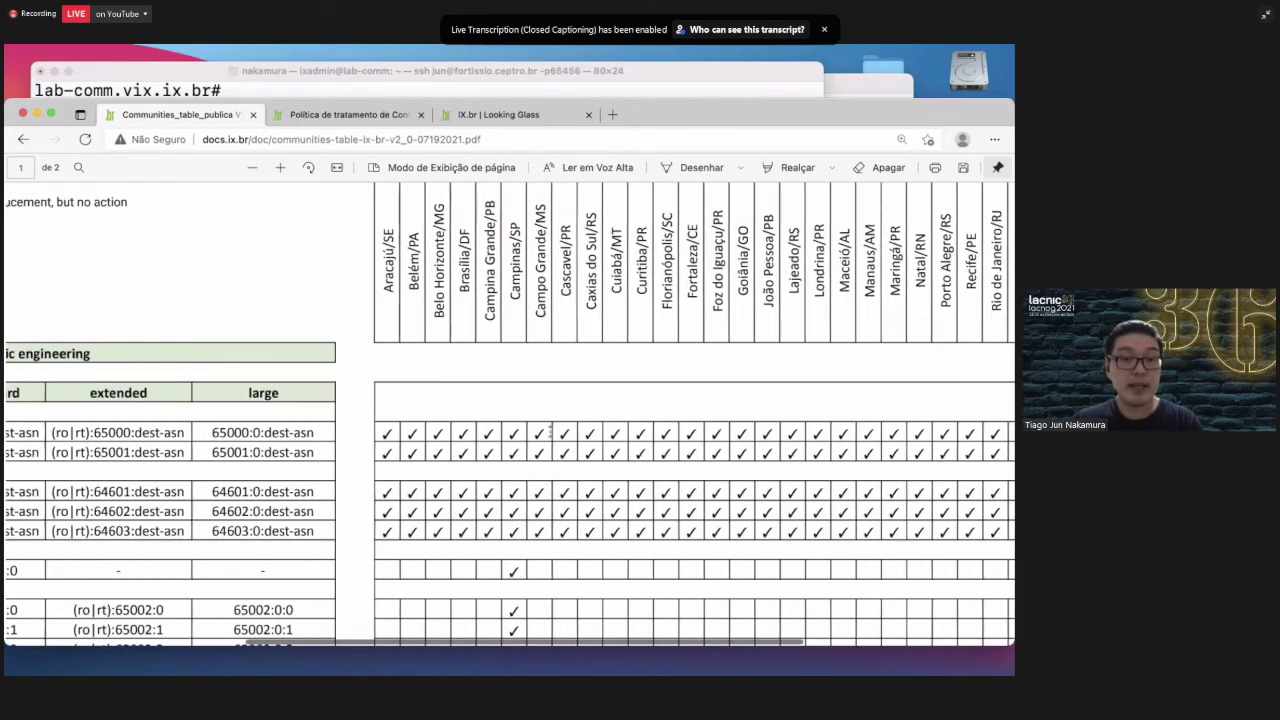
scroll(391, 462, "down", 3)
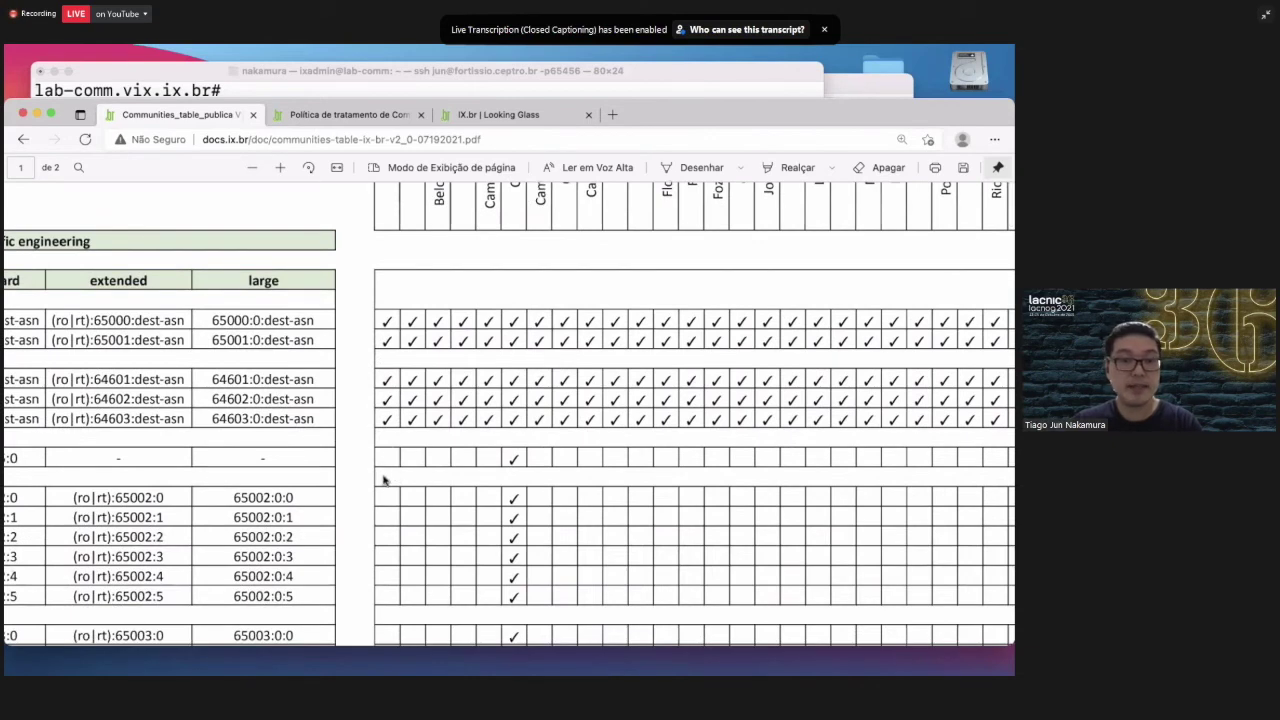
scroll(383, 480, "left", 2)
scroll(383, 480, "left", 14)
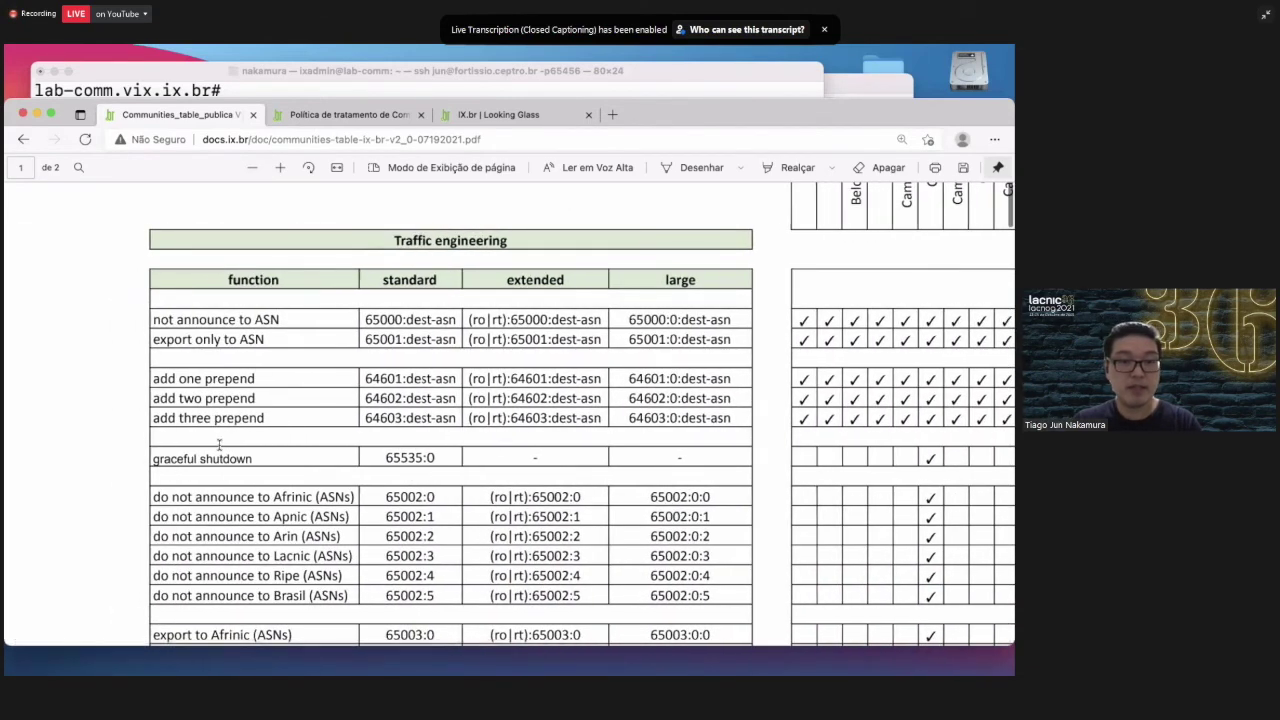
Examine the location check marks for graceful shutdown, the regional do-not-announce communities, and the rows beneath them.
scroll(220, 470, "right", 8)
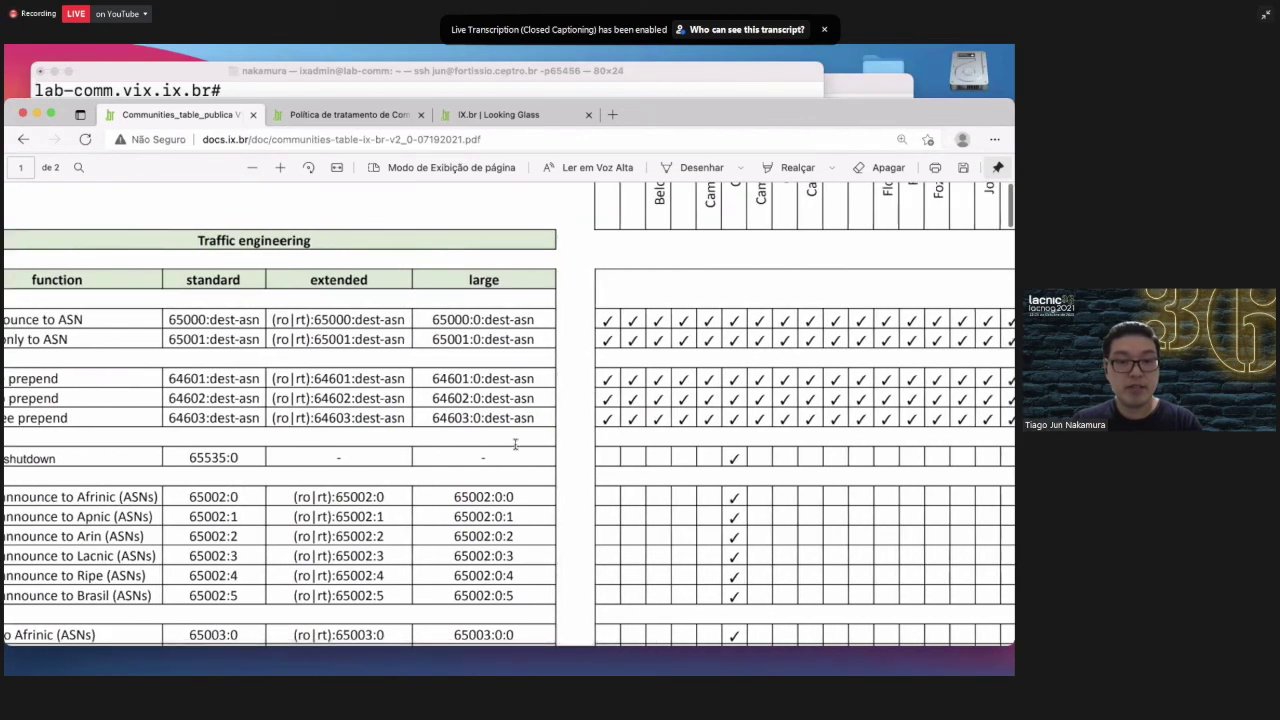
scroll(605, 480, "up", 2)
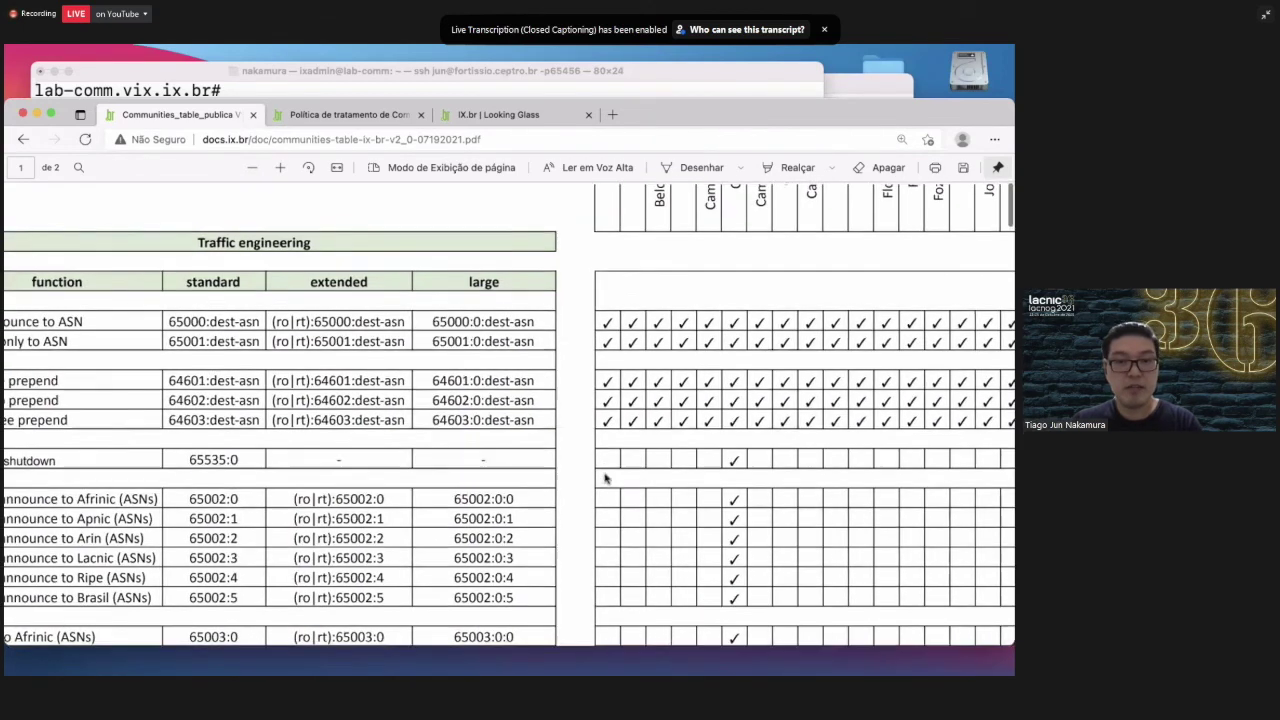
scroll(605, 483, "up", 1)
scroll(681, 513, "down", 2)
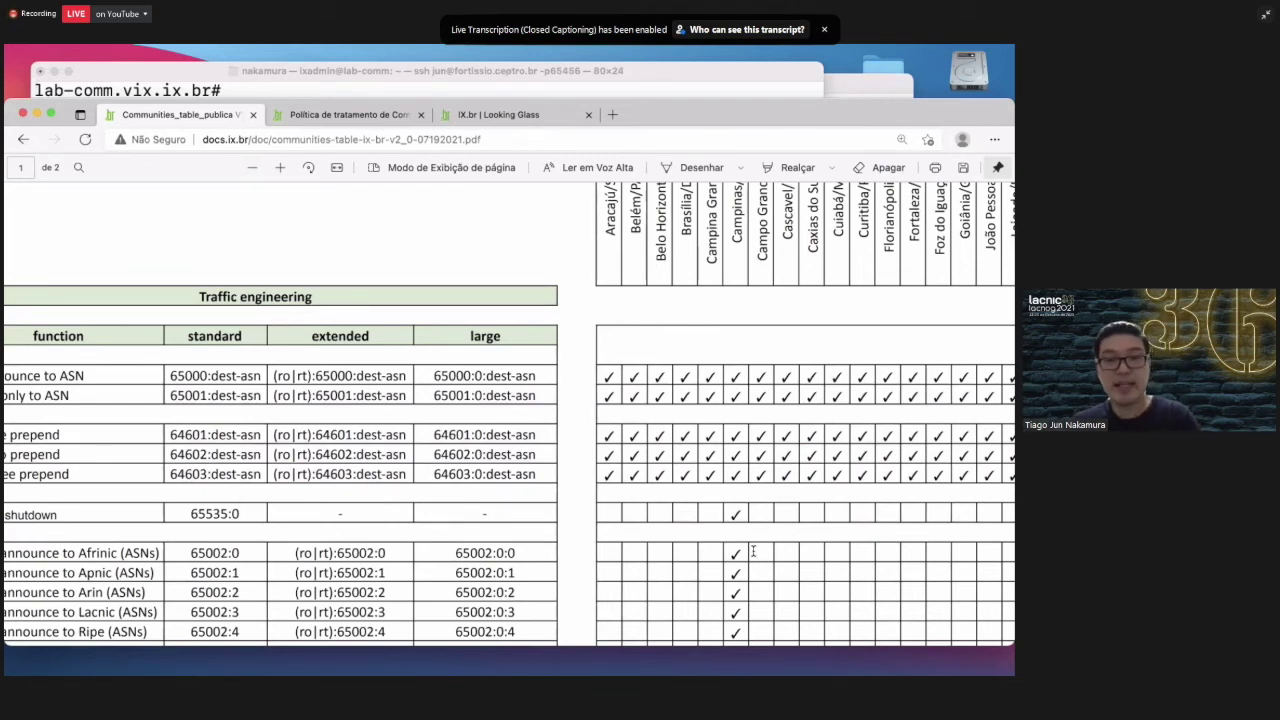
scroll(753, 551, "right", 10)
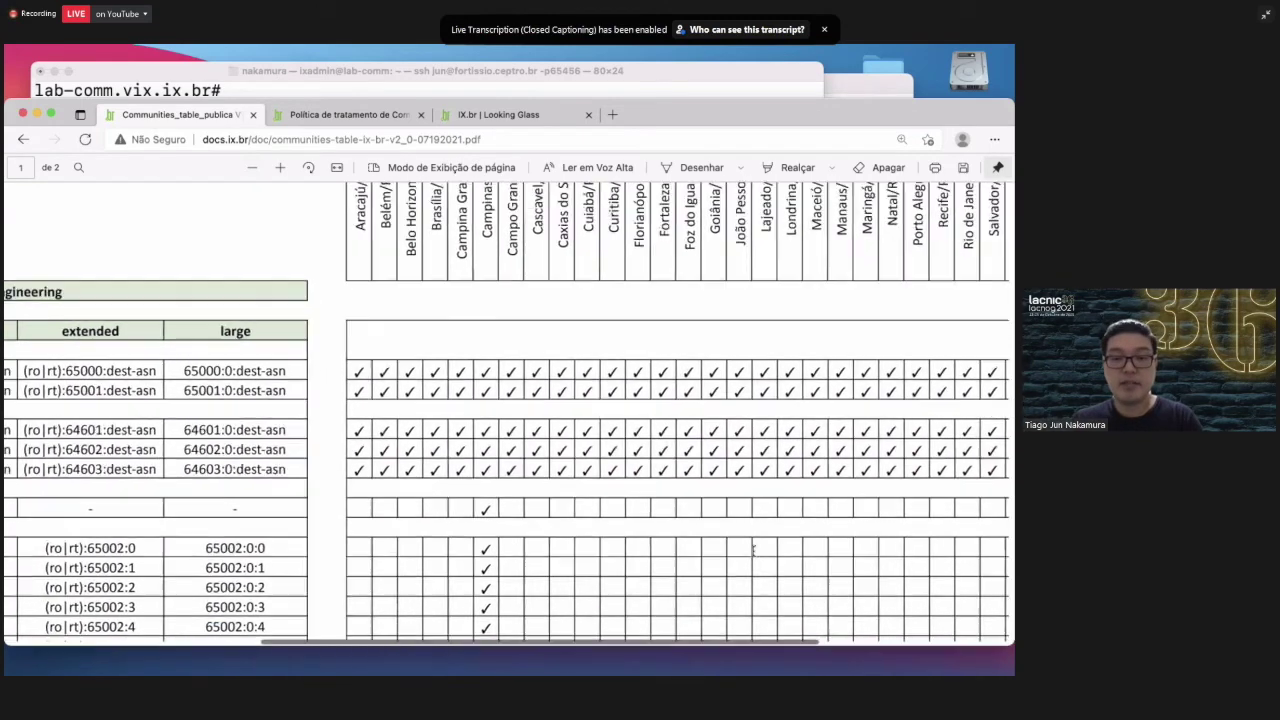
scroll(753, 551, "right", 3)
scroll(753, 551, "down", 3)
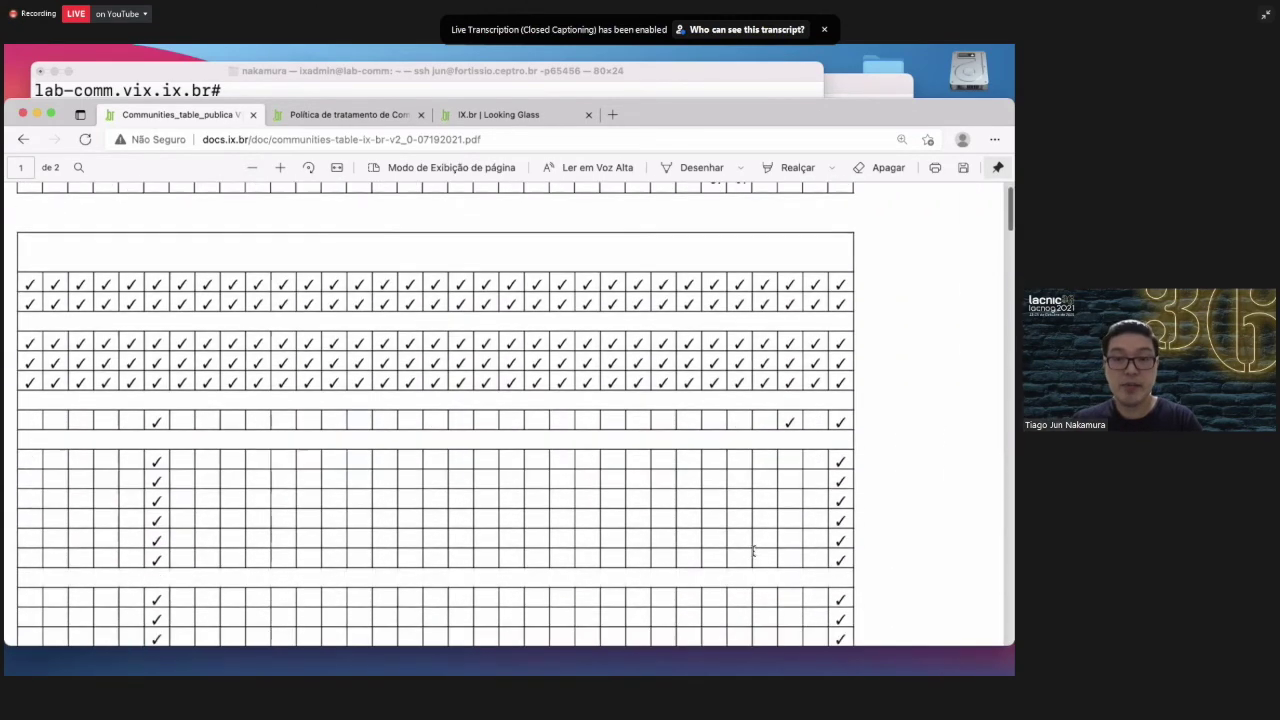
scroll(753, 551, "down", 5)
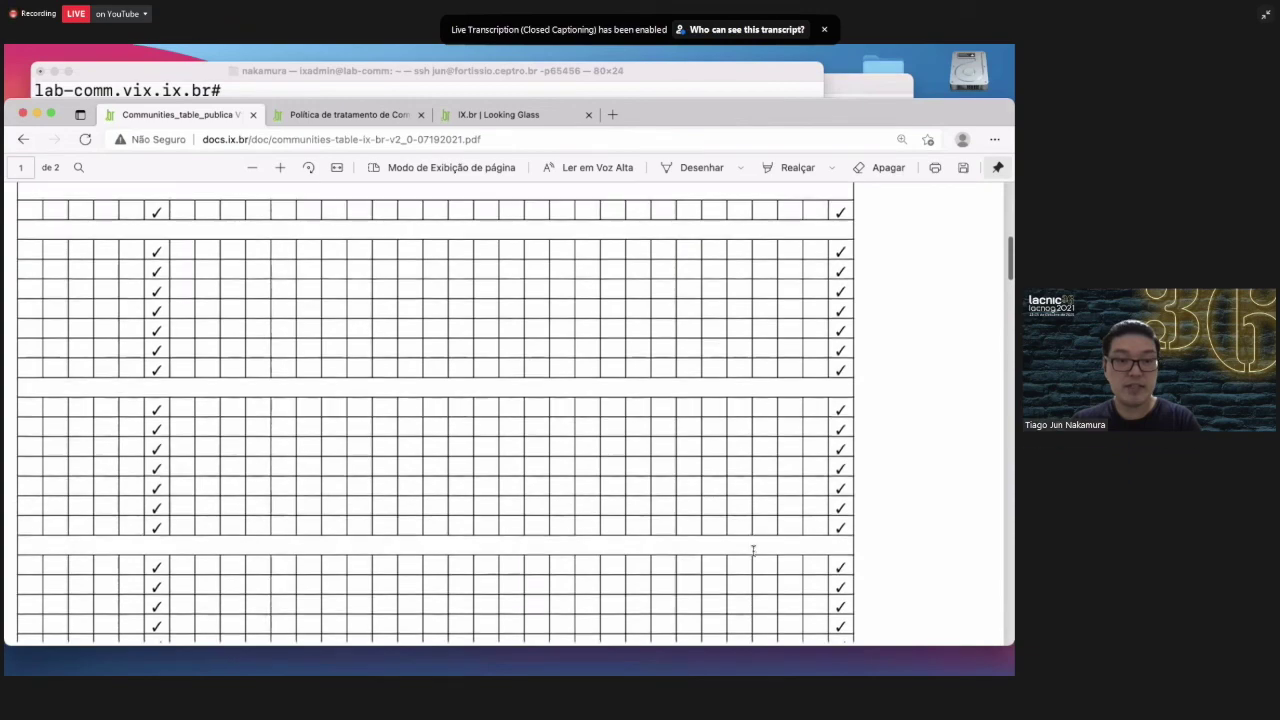
Examine the function names and community values for regional export, RTT-based prepends and packet-loss rules in the Traffic engineering table.
scroll(753, 551, "left", 3)
scroll(753, 551, "left", 9)
scroll(753, 551, "up", 10)
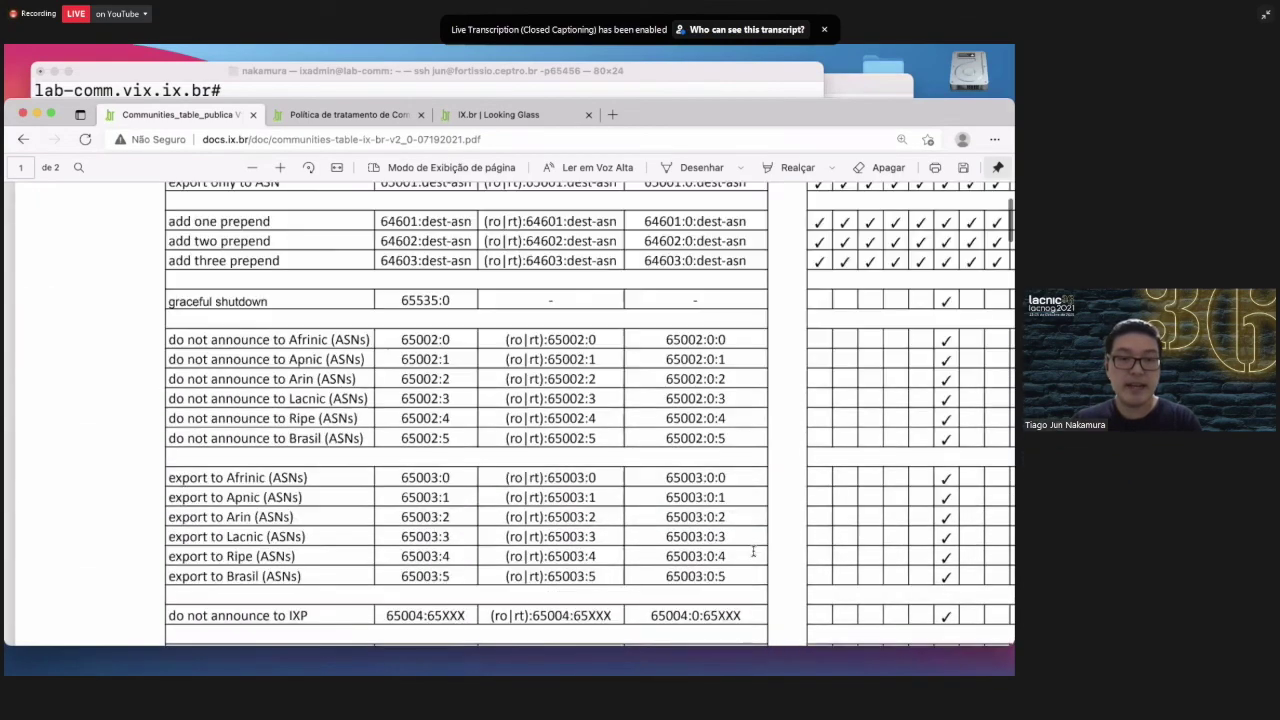
scroll(753, 551, "up", 3)
scroll(753, 551, "down", 15)
scroll(753, 551, "up", 5)
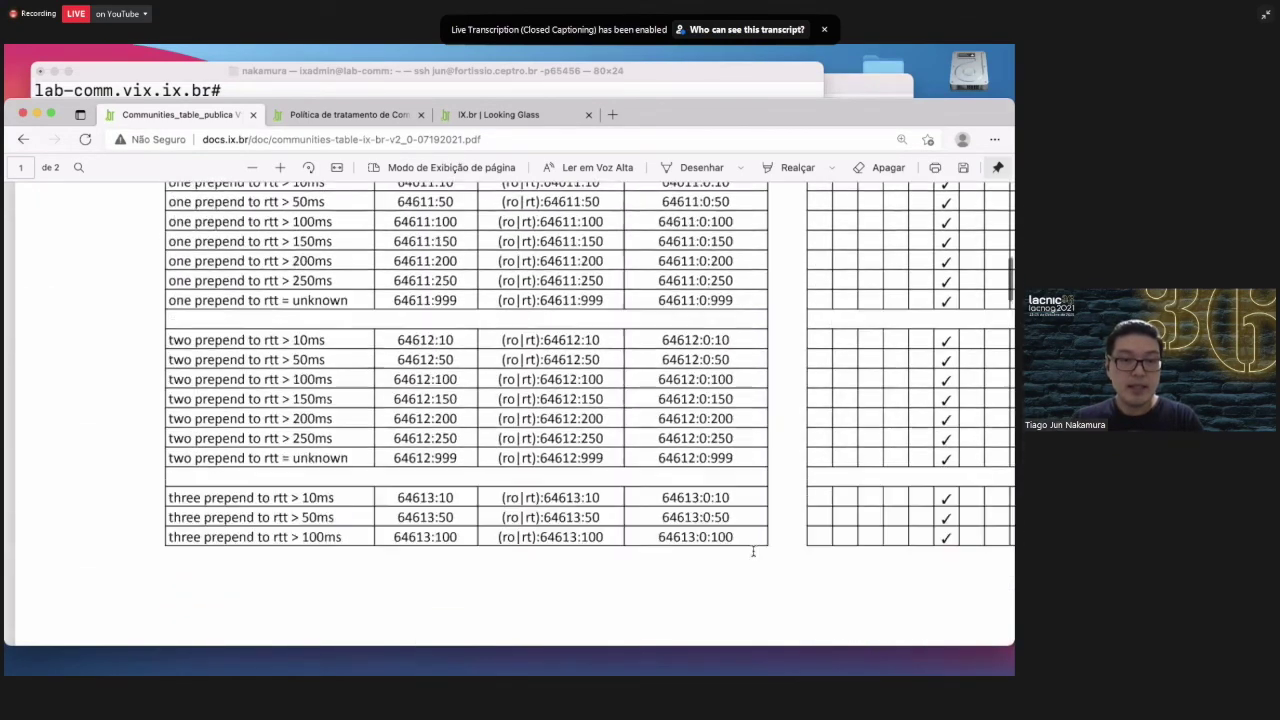
scroll(753, 551, "down", 2)
scroll(753, 551, "down", 2)
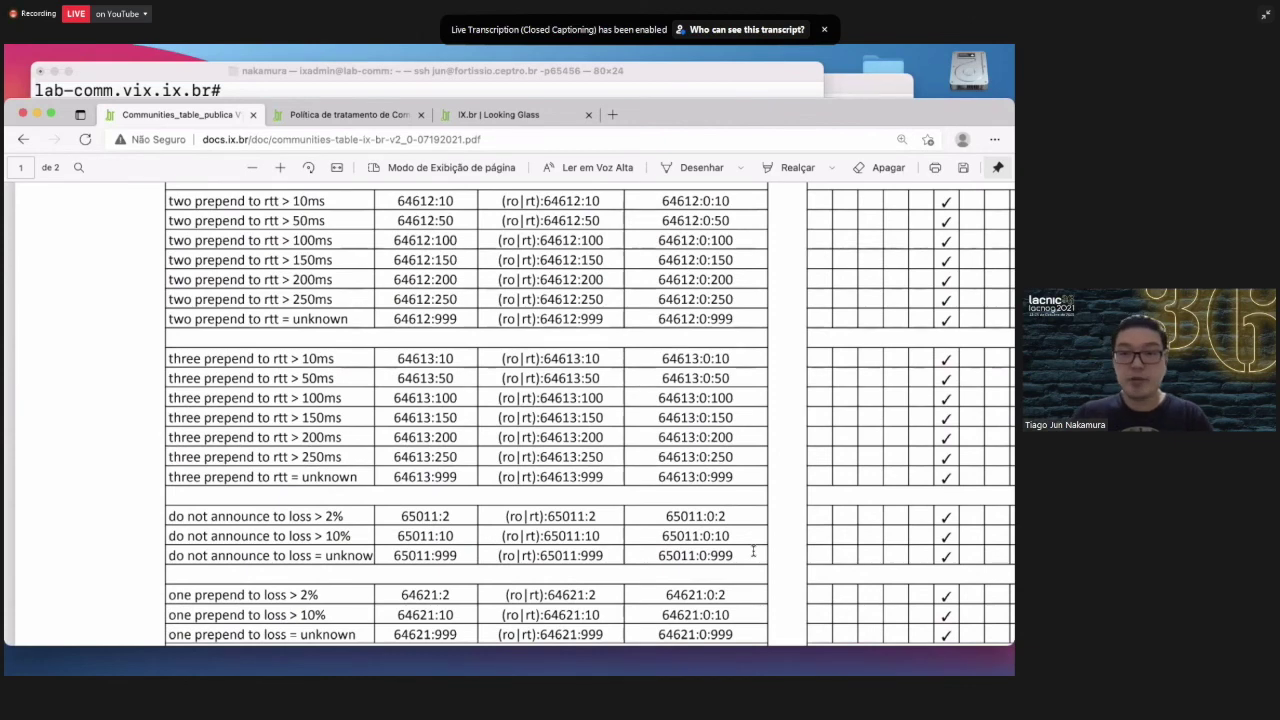
Return to the start of the communities table and review its legend and location columns beside the announcement and prepend communities.
scroll(753, 551, "up", 6)
scroll(753, 551, "up", 12)
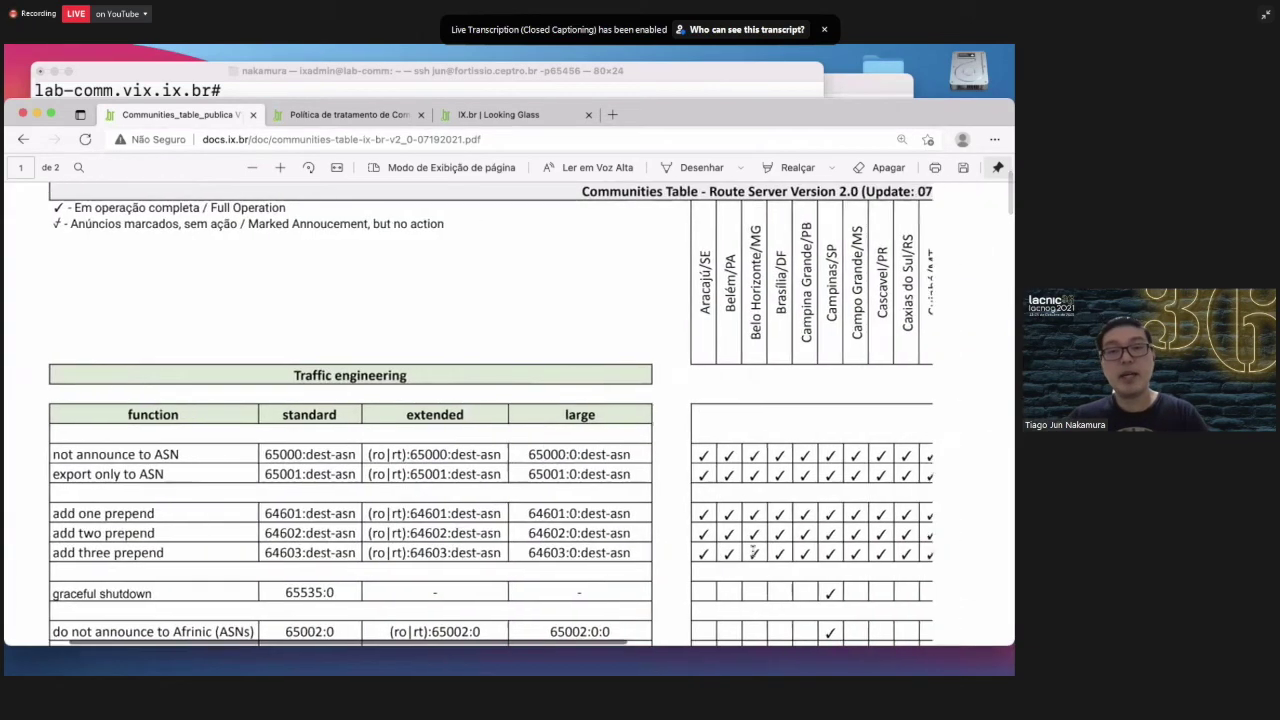
scroll(753, 551, "right", 3)
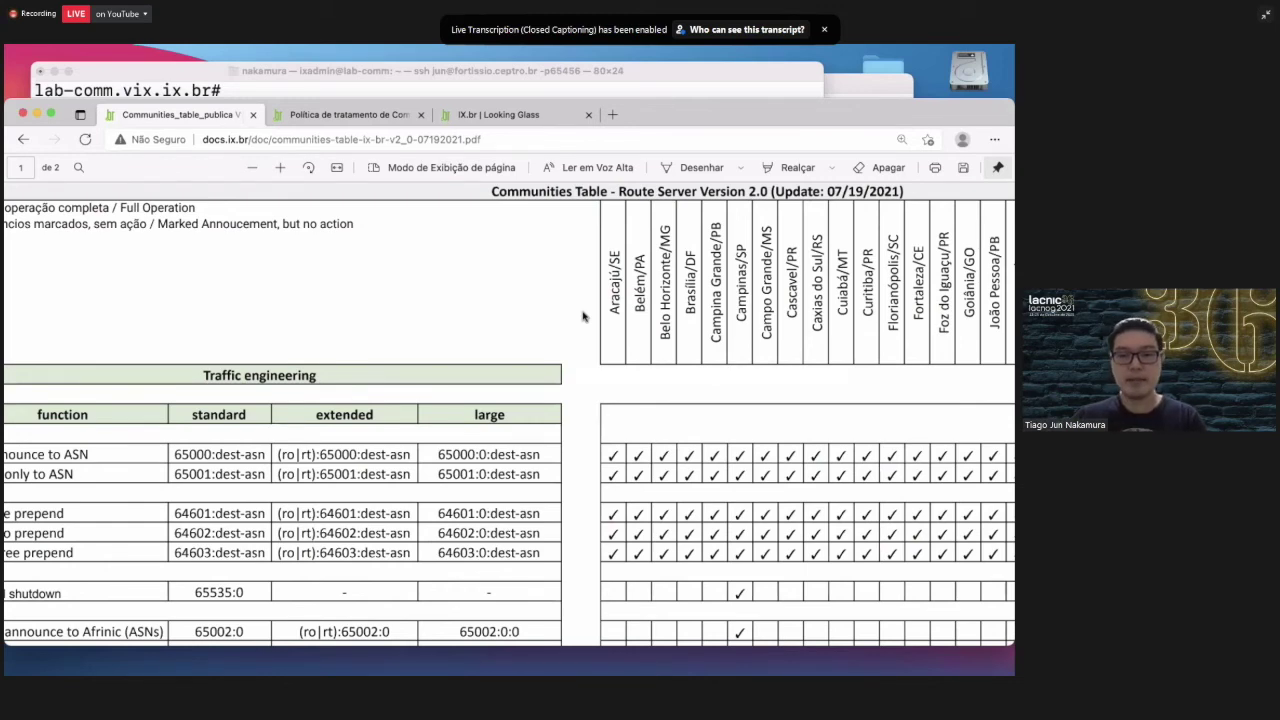
scroll(583, 316, "down", 5)
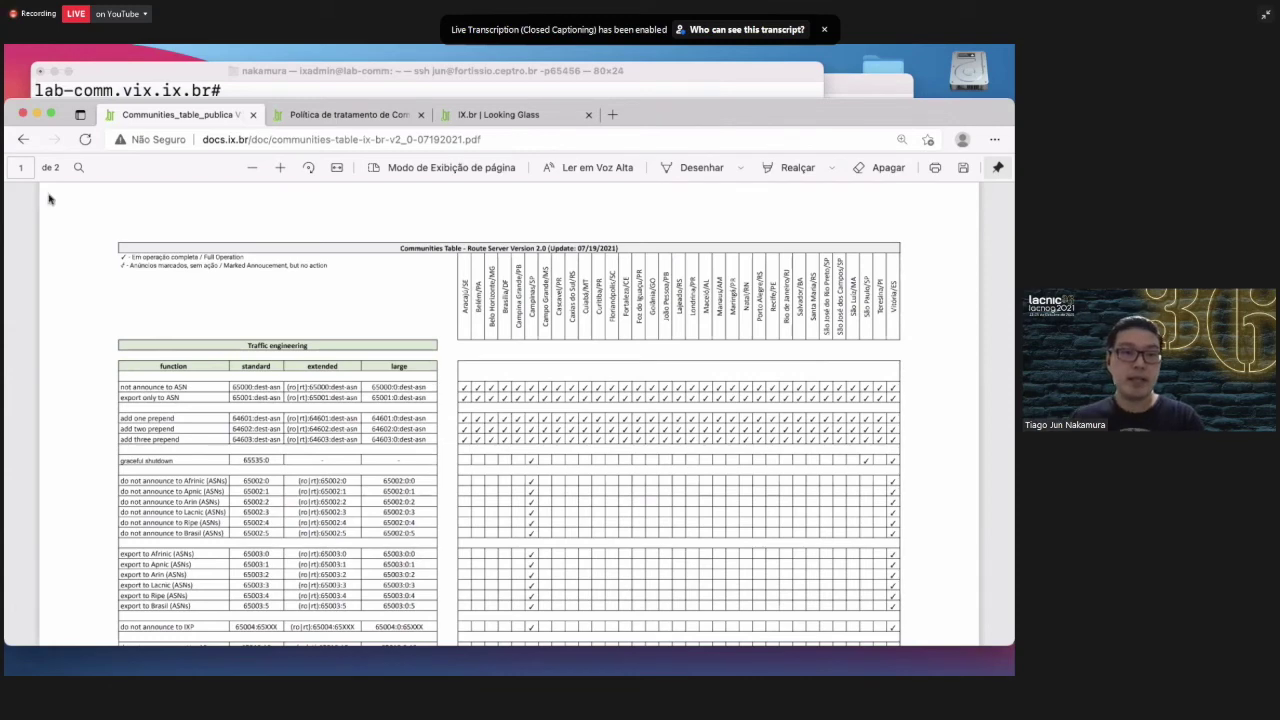
Switch to the Community IX.txt notes in the text editor and move their window slightly lower over the browser.
key("ctrl+Up")
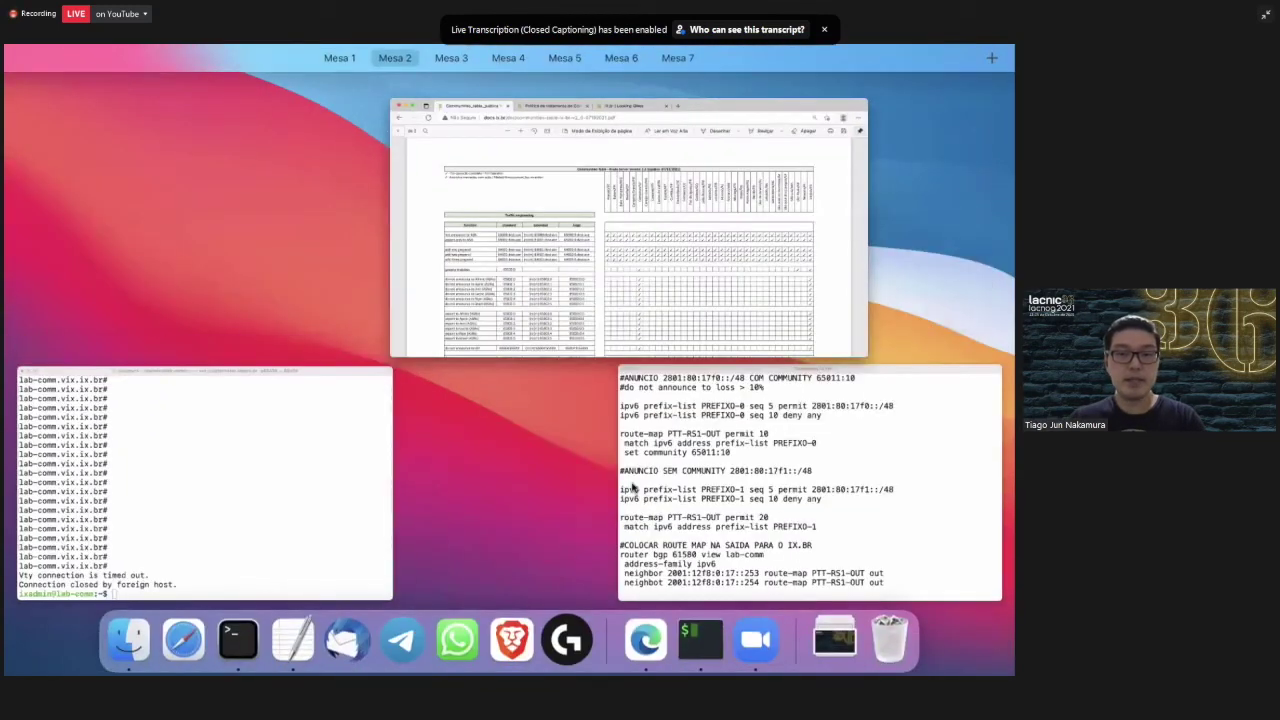
left_click(632, 487)
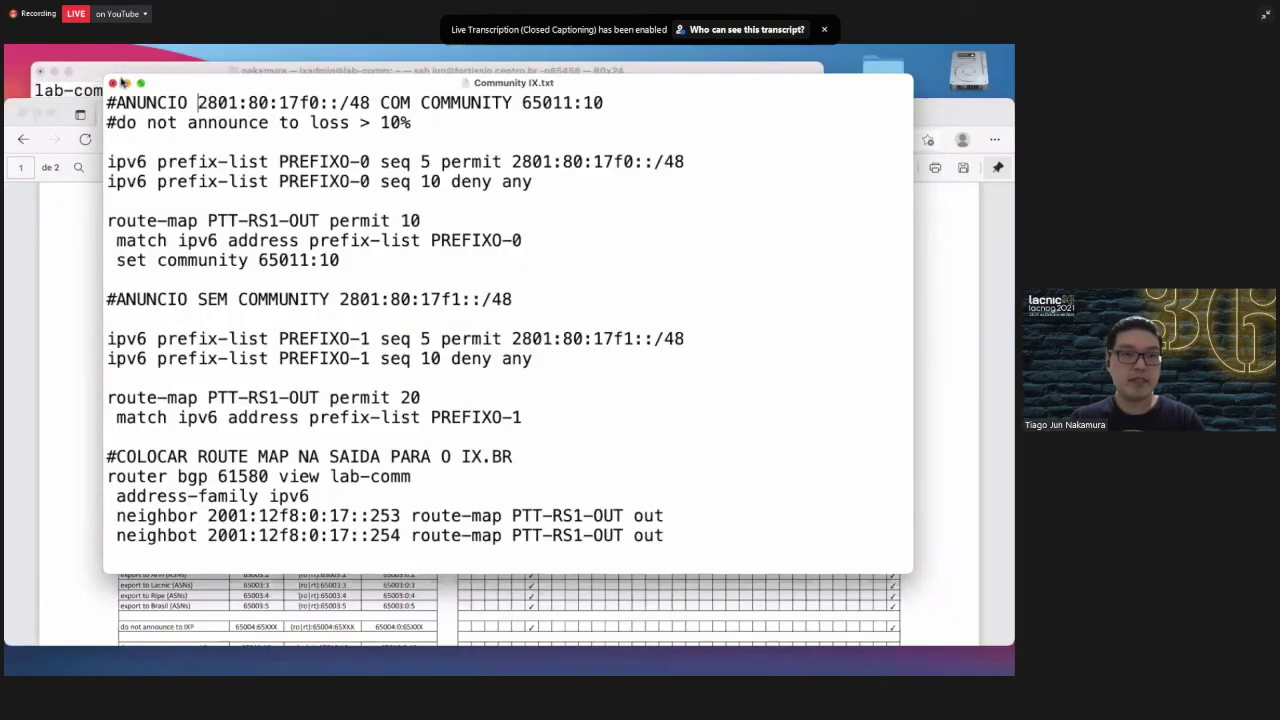
left_click_drag(120, 82, 117, 126)
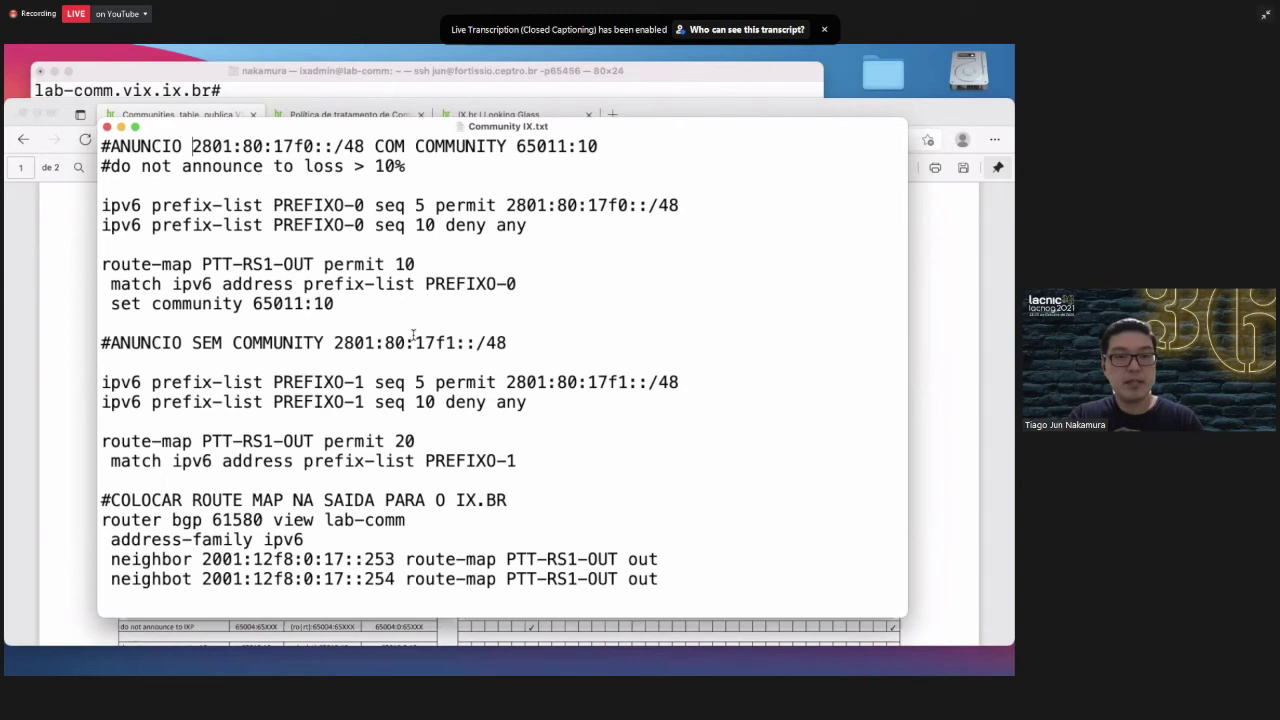
Highlight in turn 17f1 in the prefix announced without community, the community 65011:10, and its description "do not announce to loss > 10%".
left_click_drag(418, 341, 456, 342)
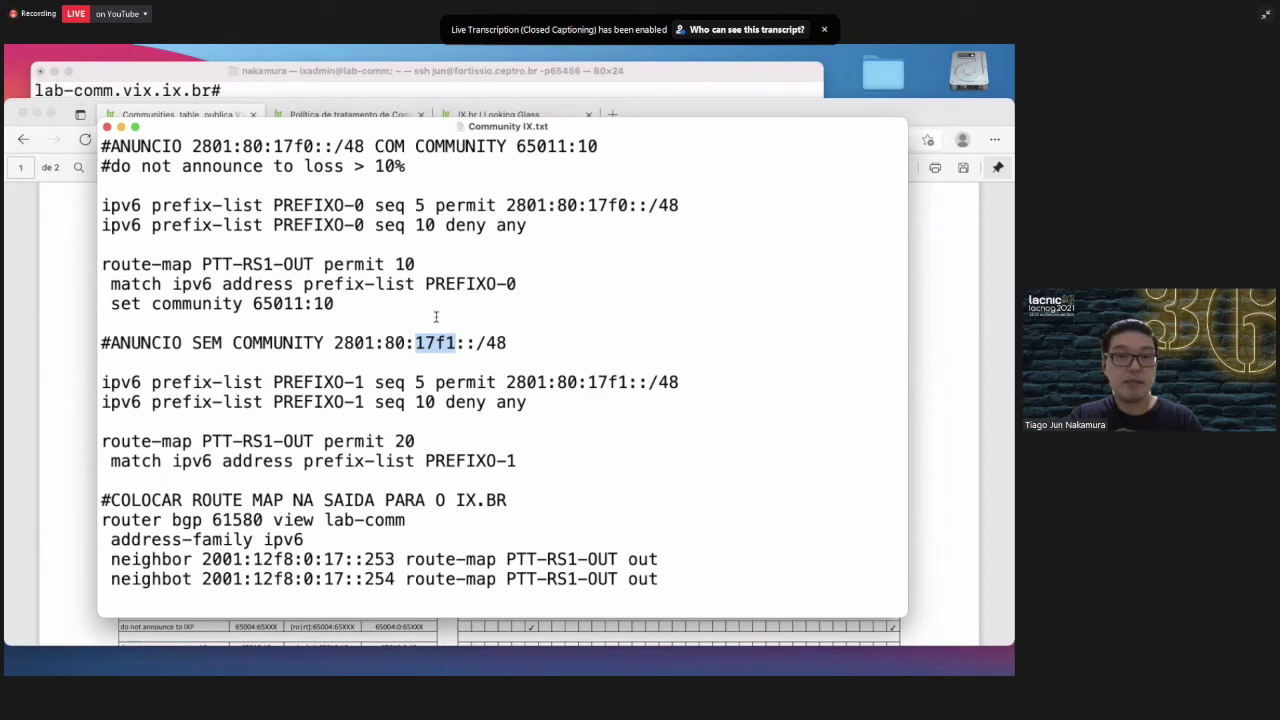
left_click_drag(512, 146, 609, 143)
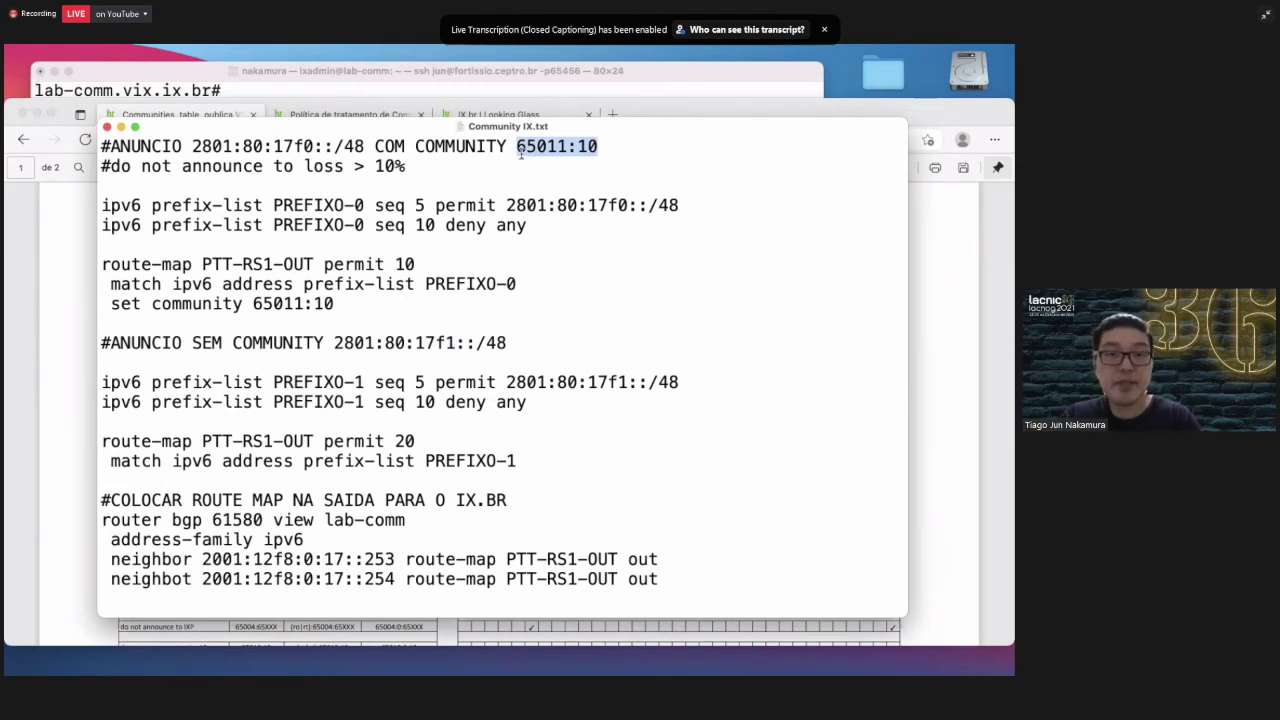
left_click_drag(517, 146, 597, 146)
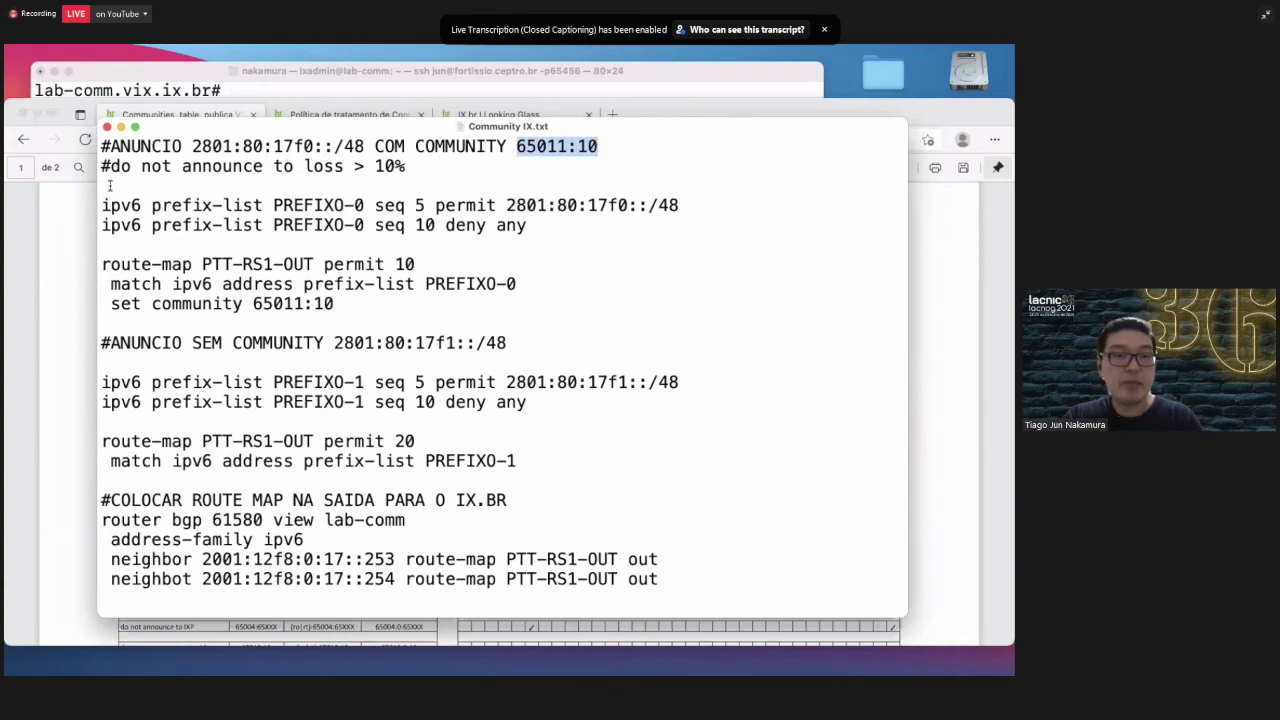
left_click_drag(102, 166, 408, 167)
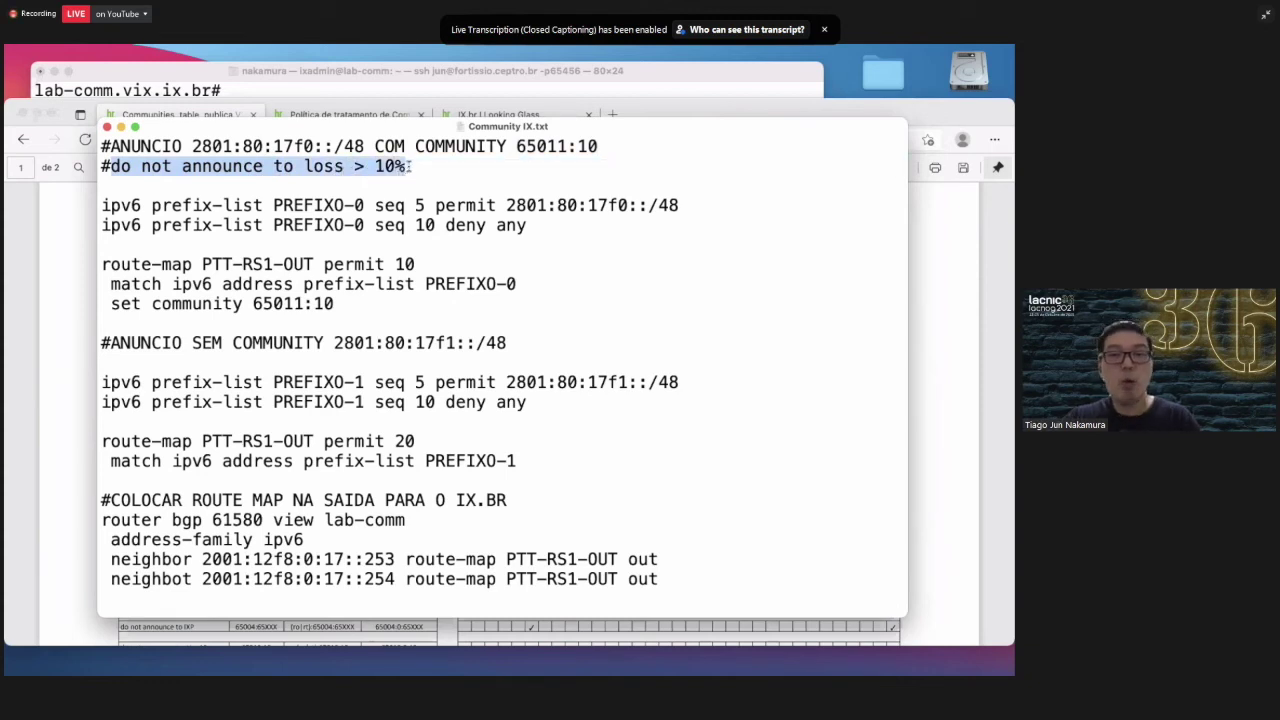